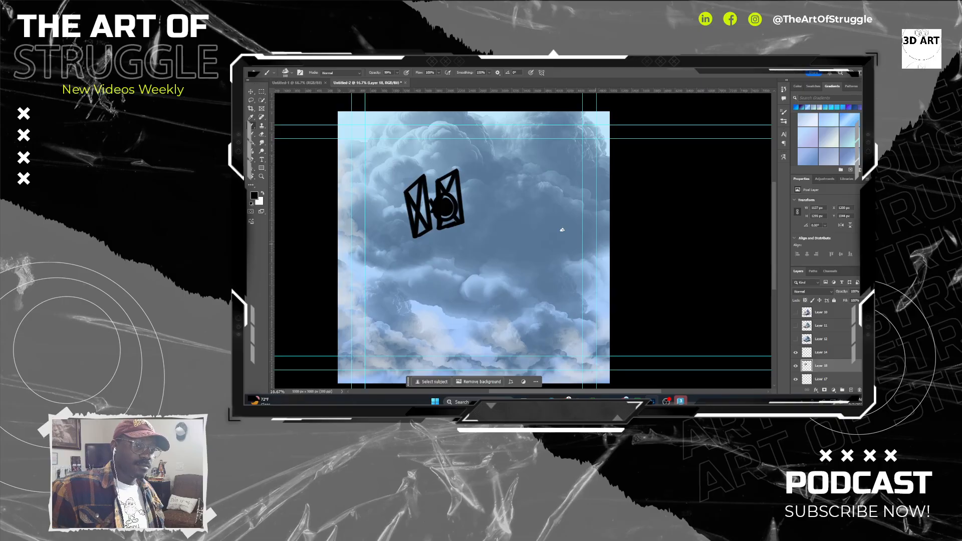
Paint inside the cockpit circle of the drawn ship with blue-grey sampled from the surrounding sky.
alt+click(522, 188)
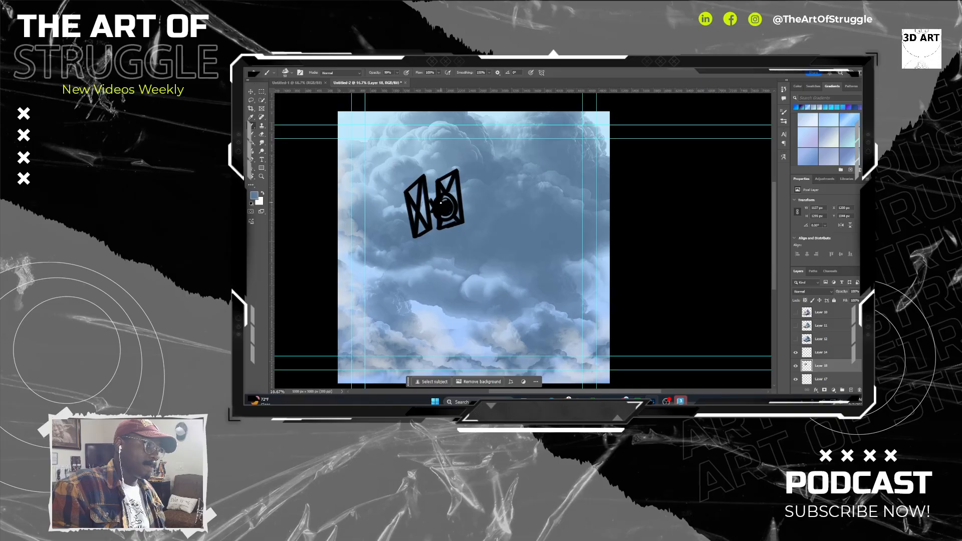
mouse_move(442, 203)
mouse_down()
mouse_move(452, 206)
mouse_move(446, 214)
mouse_move(450, 203)
mouse_up()
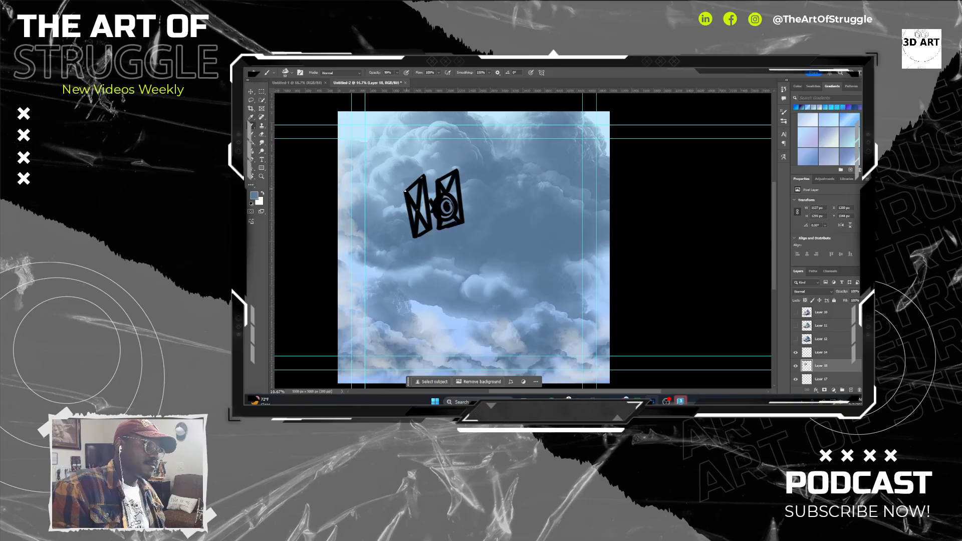
drag(406, 191, 404, 193)
key(ctrl+z)
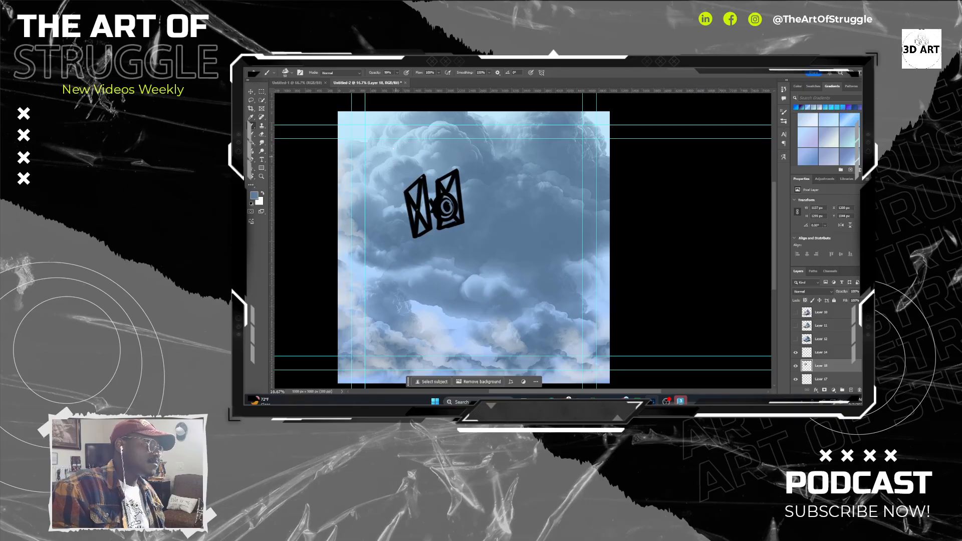
Reduce the brush size and paint thin sky-coloured edge lines along the ship's left wing panel.
key(bracketleft)
key(bracketleft)
key(bracketleft)
key(bracketleft)
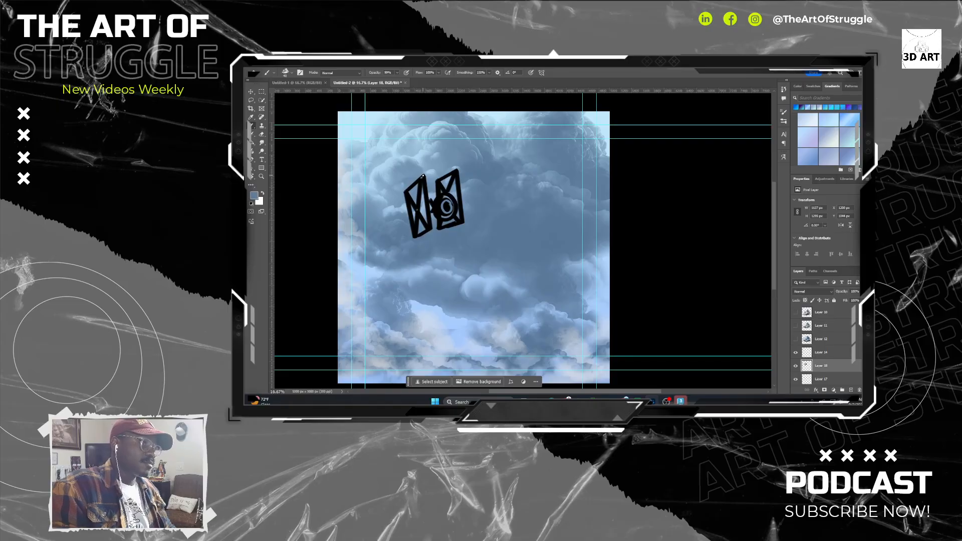
drag(423, 175, 404, 192)
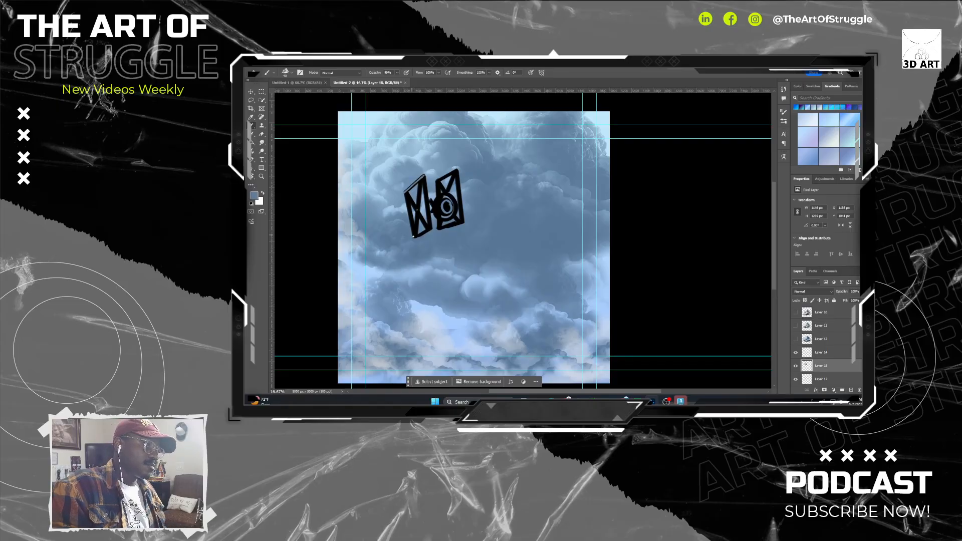
shift+click(414, 237)
shift+click(431, 229)
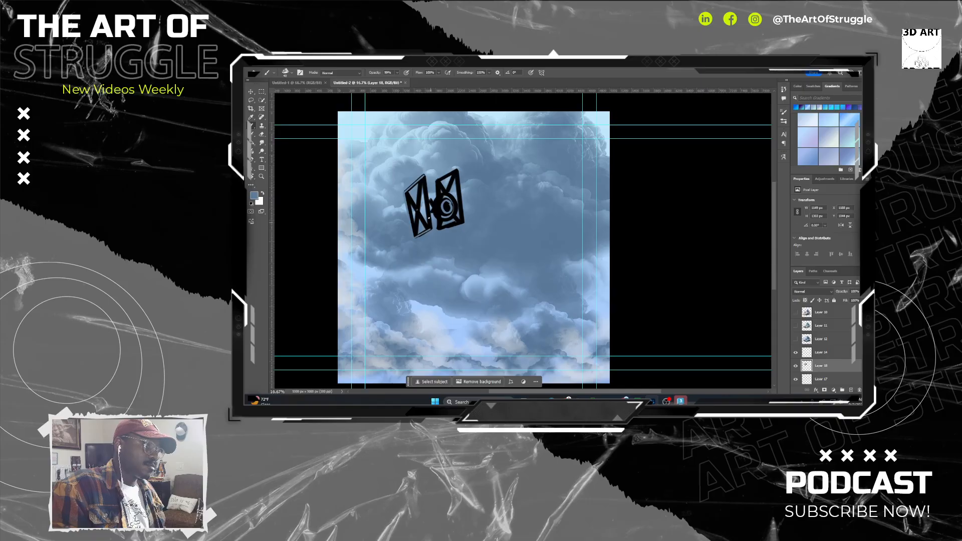
shift+click(423, 176)
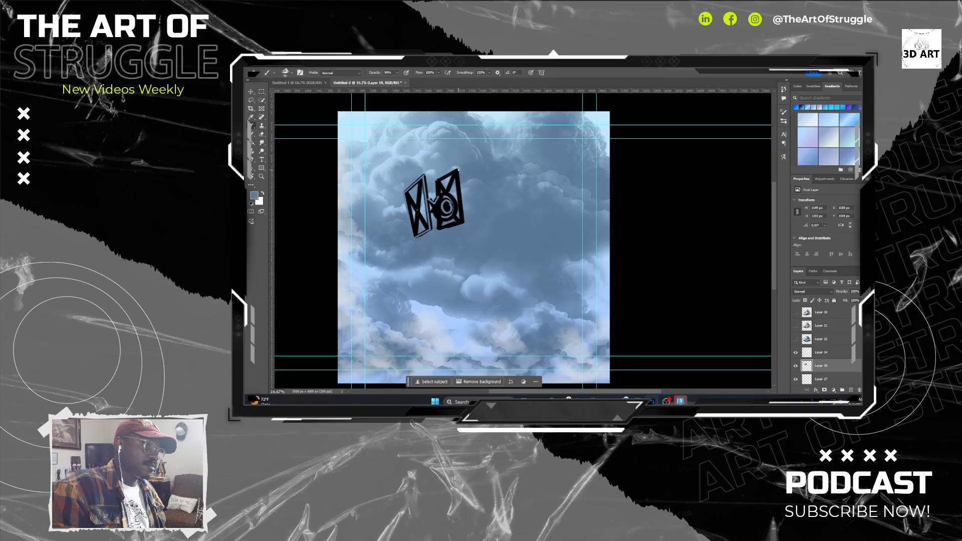
Add thin sky-coloured edge lines to the ship's right wing panel and around the cockpit.
shift+click(458, 170)
shift+click(463, 224)
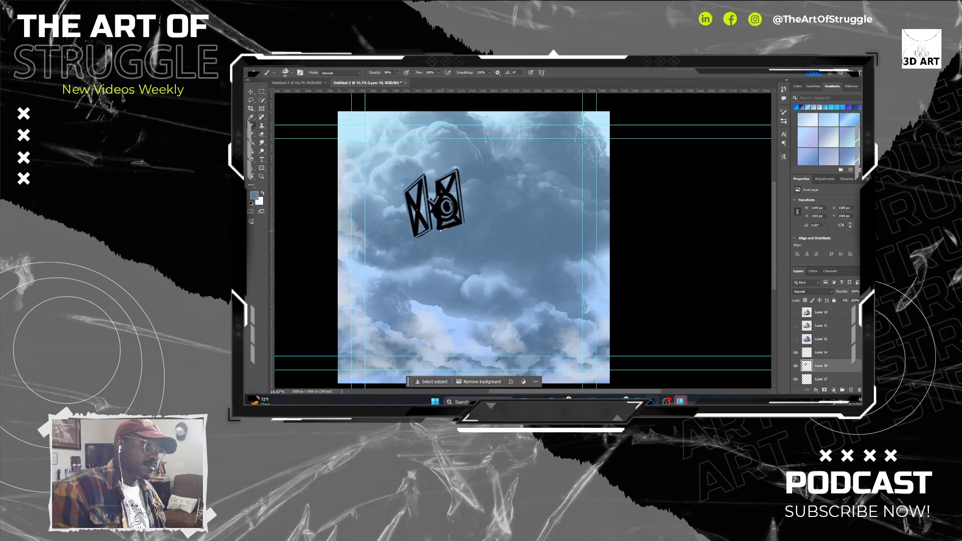
shift+click(438, 230)
shift+click(438, 218)
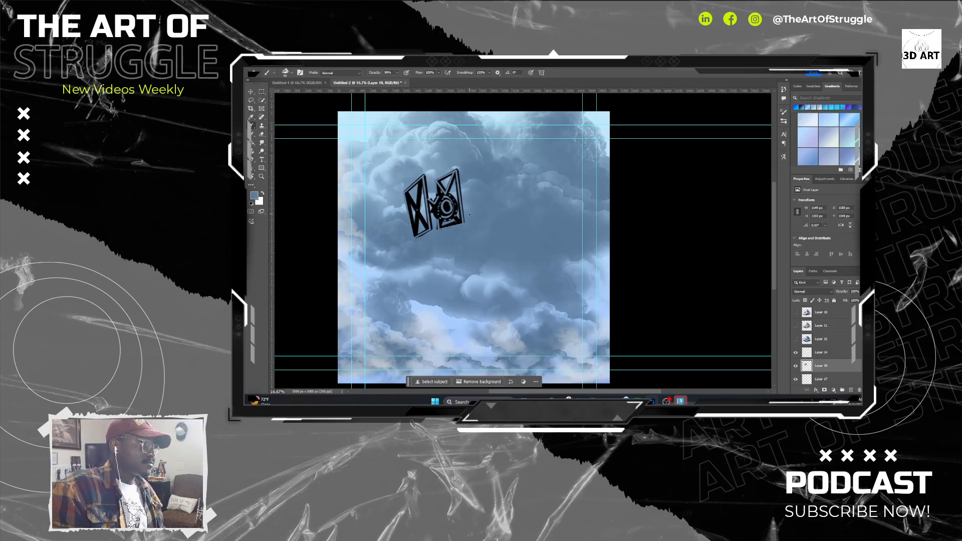
Touch up the left wing's outer edge in black sampled from the ship and draw struts inside the cockpit window.
alt+click(439, 211)
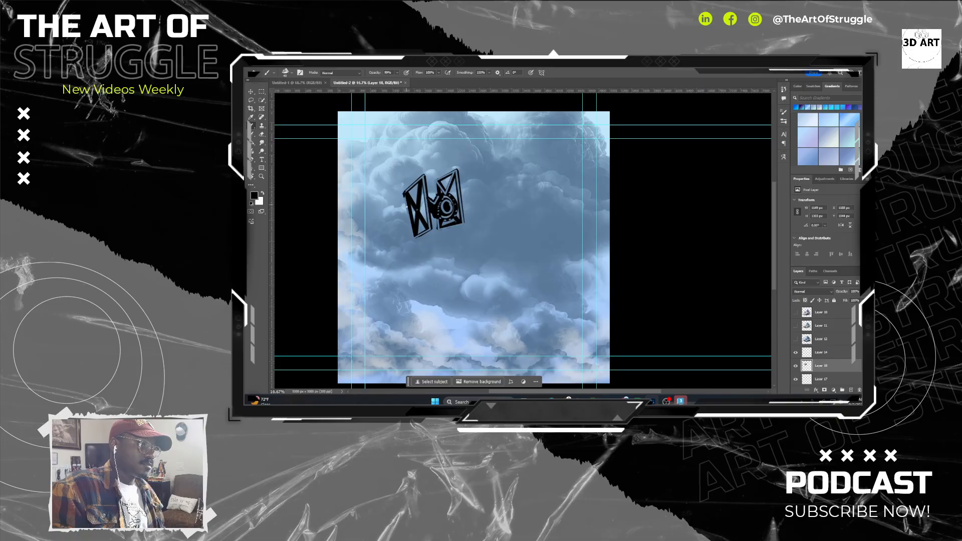
drag(404, 196, 414, 242)
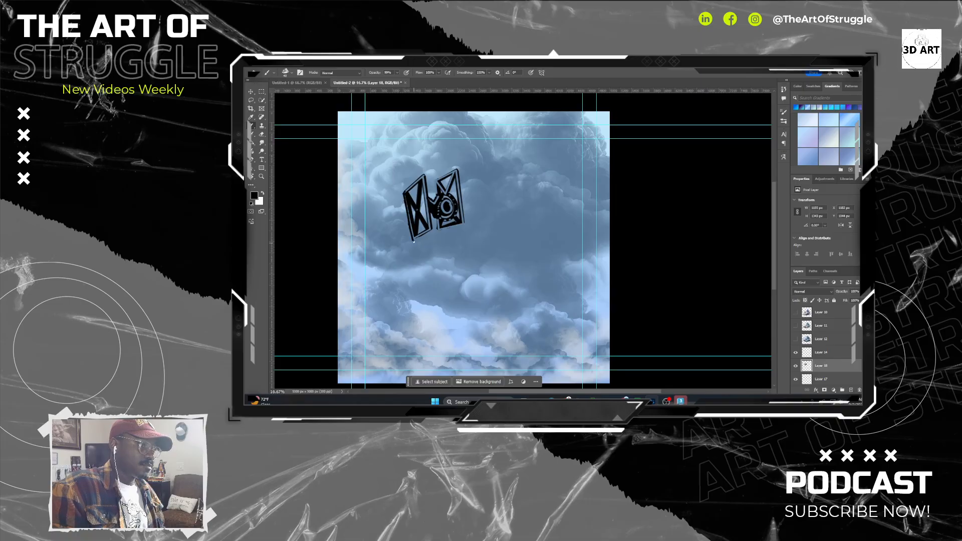
key(ctrl+z)
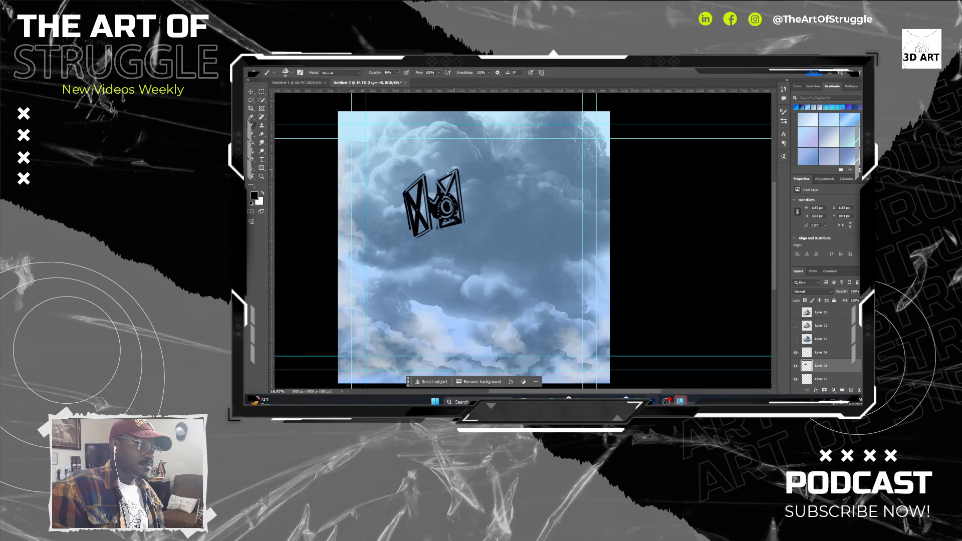
drag(435, 179, 457, 169)
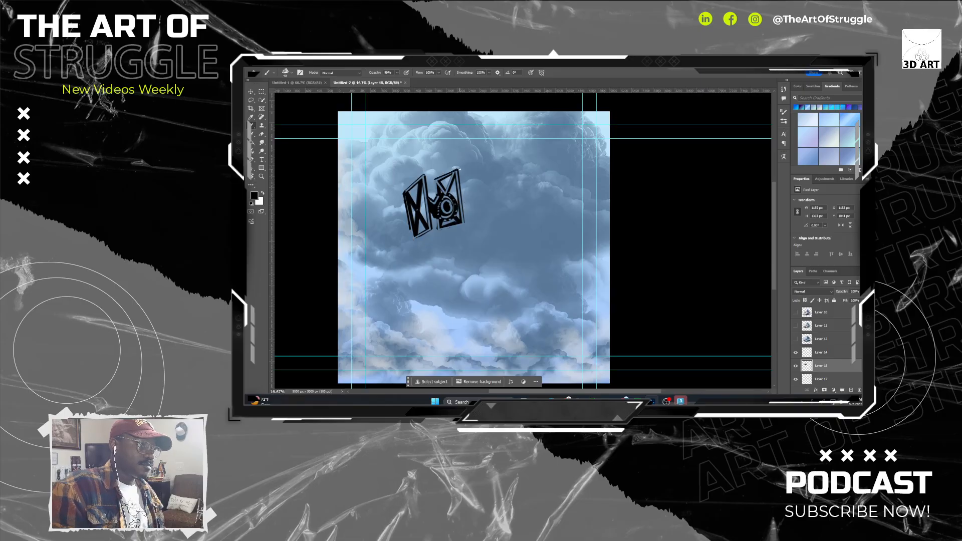
key(ctrl+z)
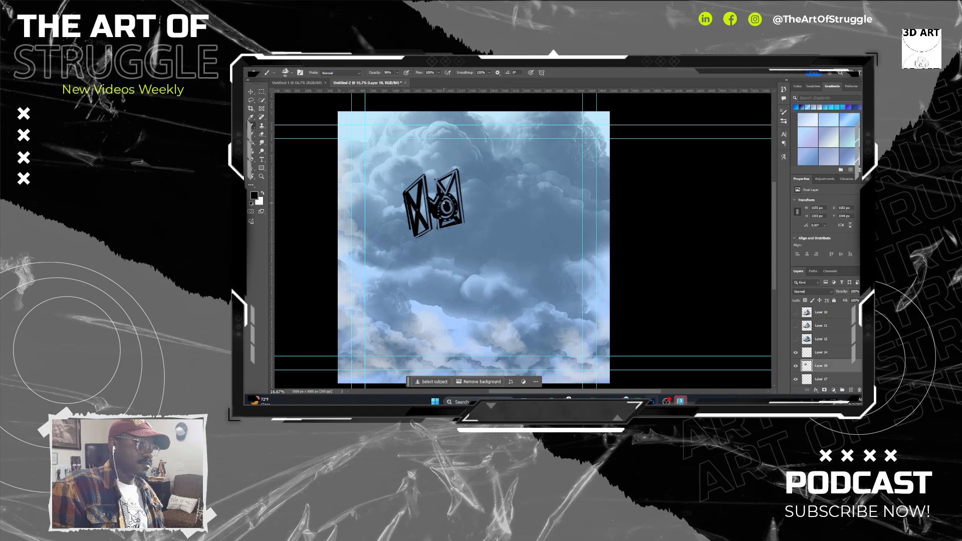
alt+click(447, 200)
drag(447, 206, 448, 207)
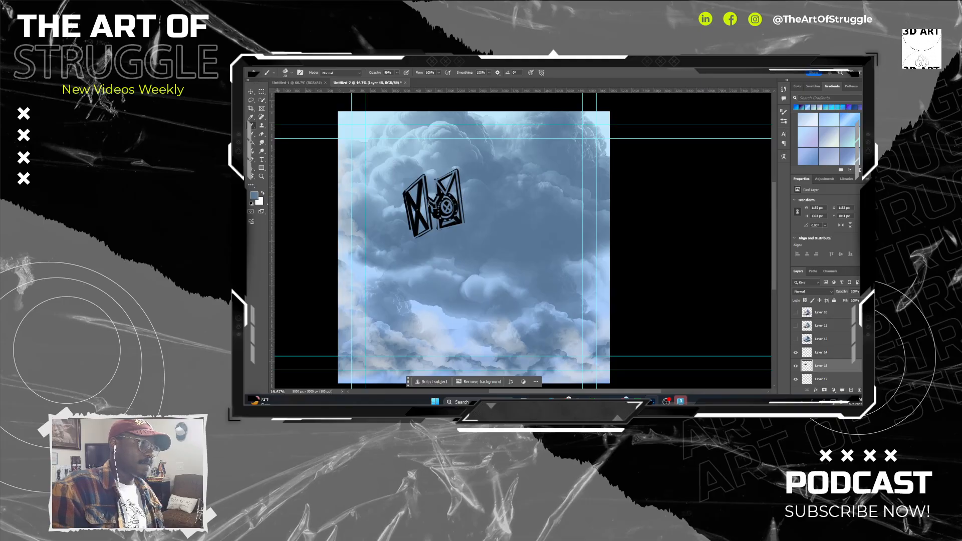
Choose the nail markings brush from the brush presets for texturing the ship.
click(292, 72)
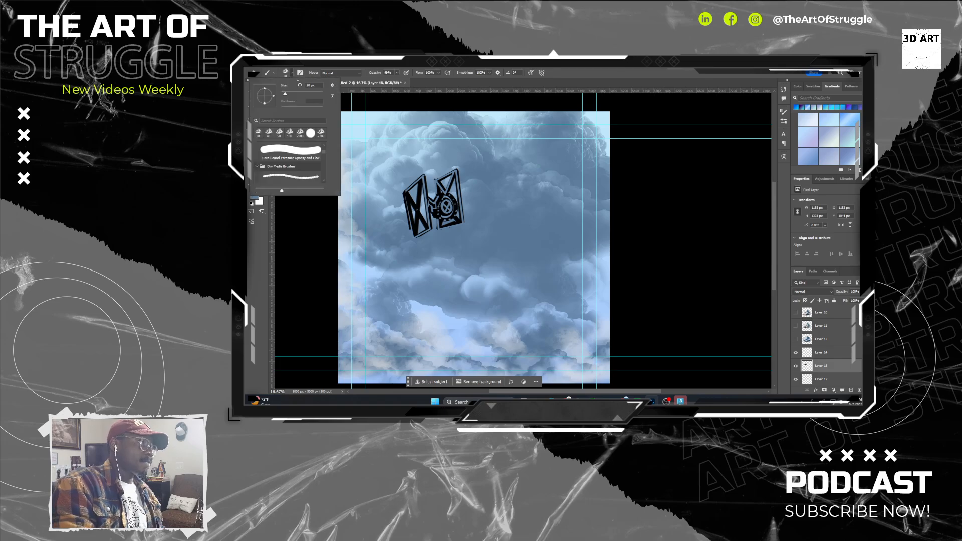
scroll(288, 163, down, 10)
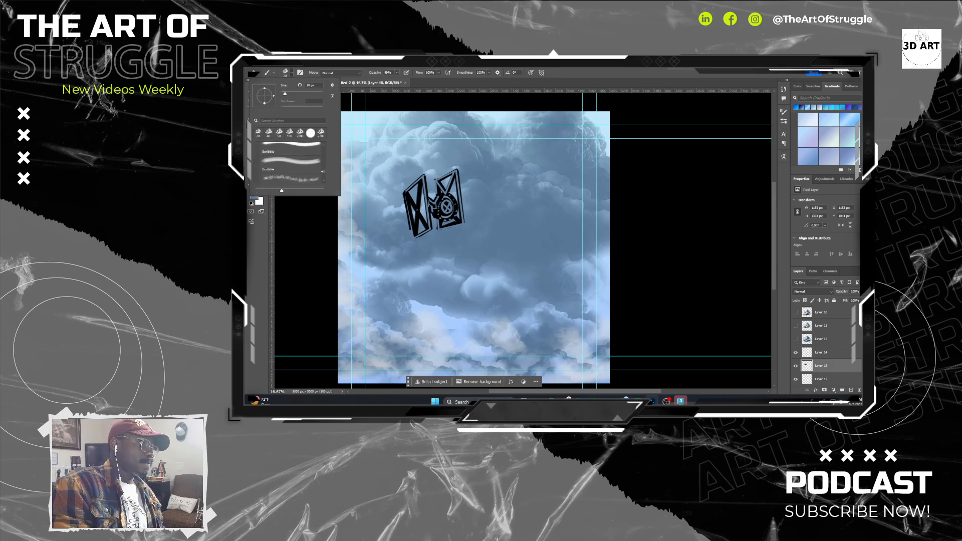
scroll(288, 163, down, 10)
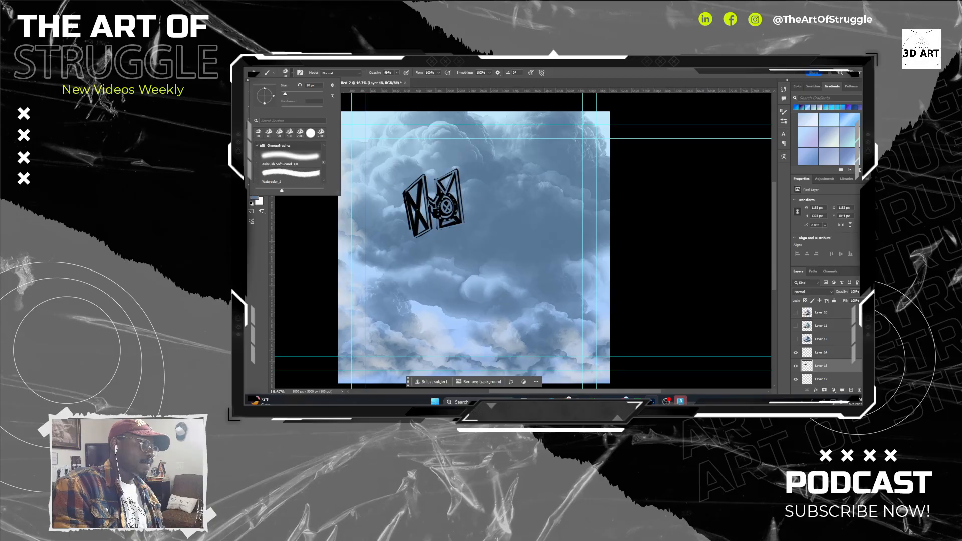
scroll(288, 163, up, 15)
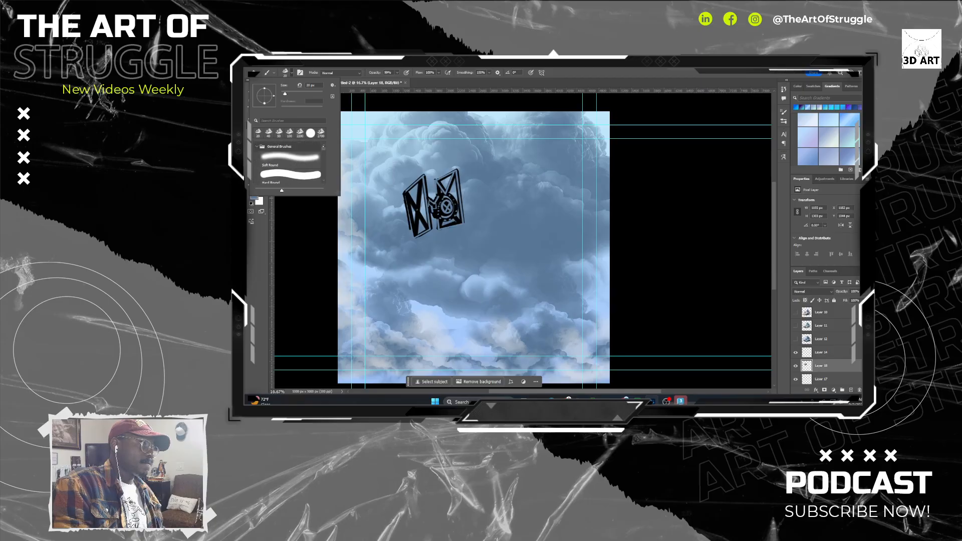
drag(324, 150, 324, 163)
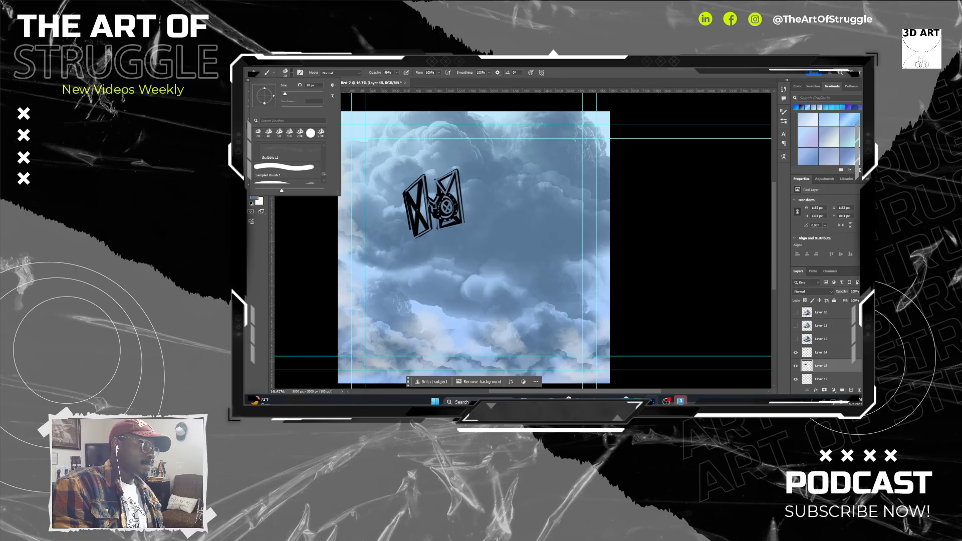
scroll(288, 166, down, 1)
scroll(288, 163, down, 3)
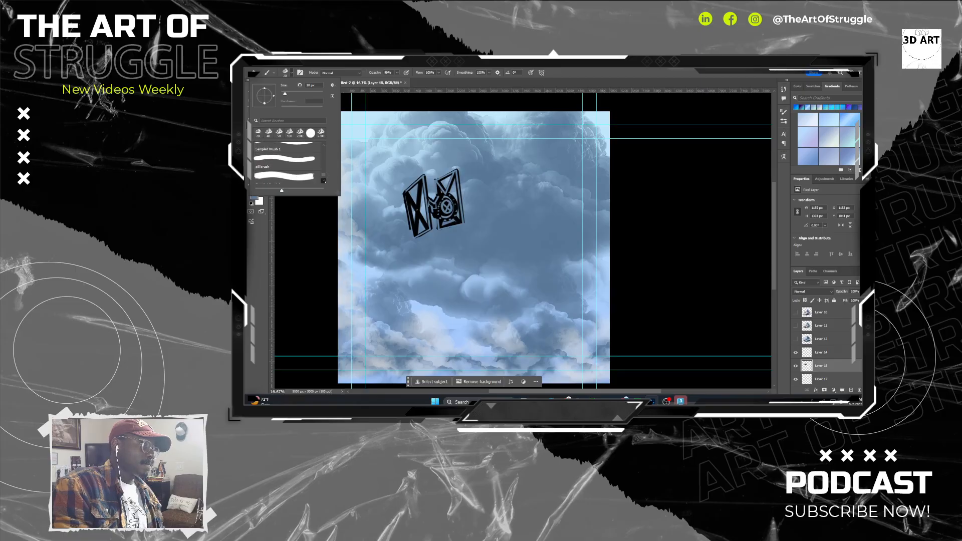
scroll(323, 177, down, 1)
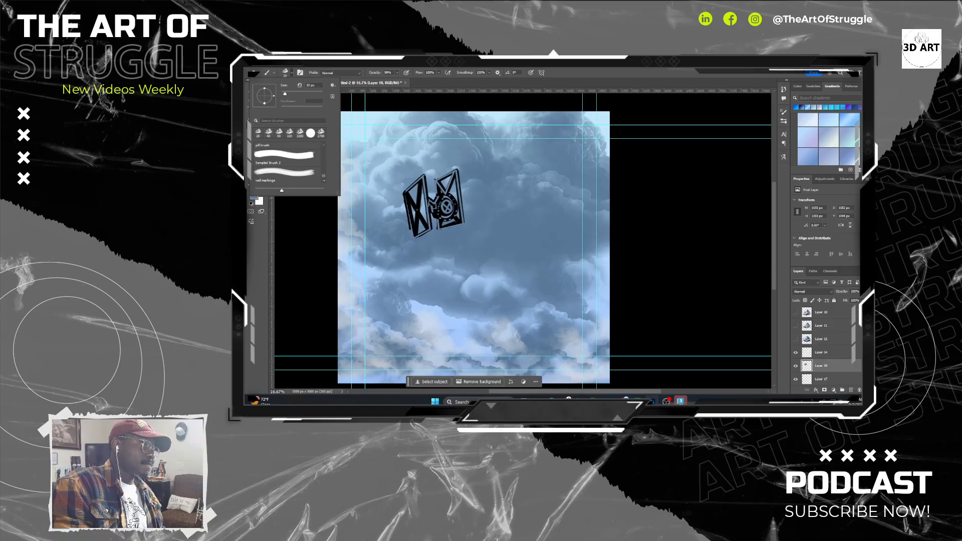
click(297, 181)
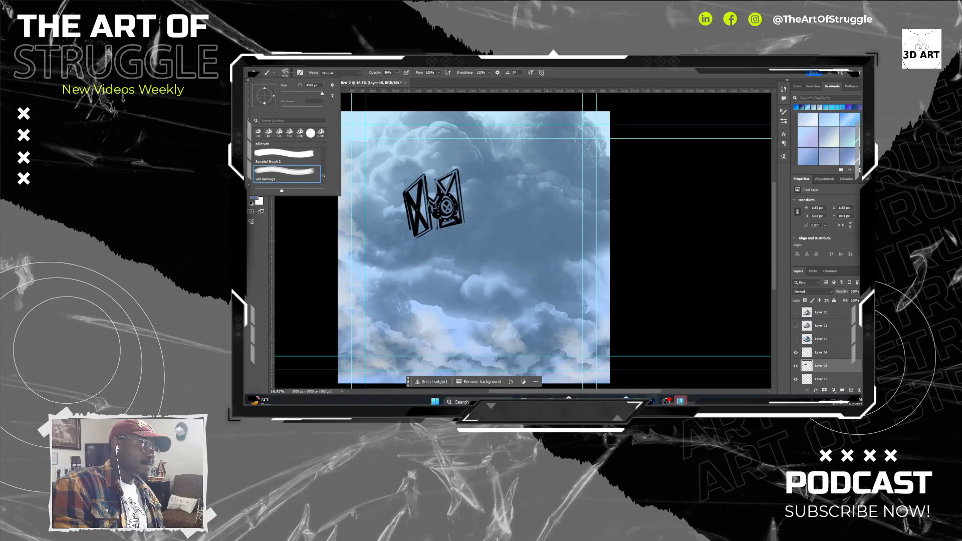
Test the markings brush on the canvas, undo the oversized stamp, and reduce the brush to a size smaller than the ship.
click(492, 236)
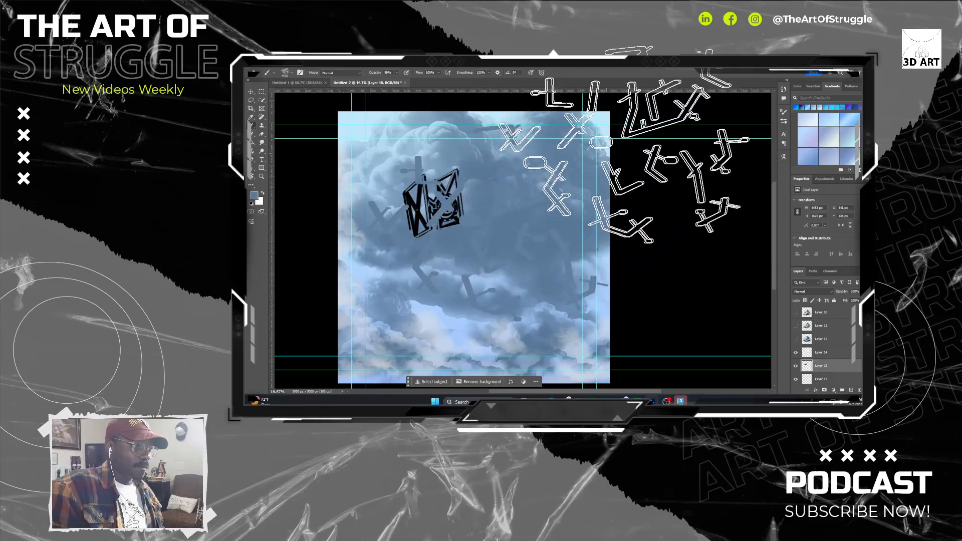
key(ctrl+z)
key(])
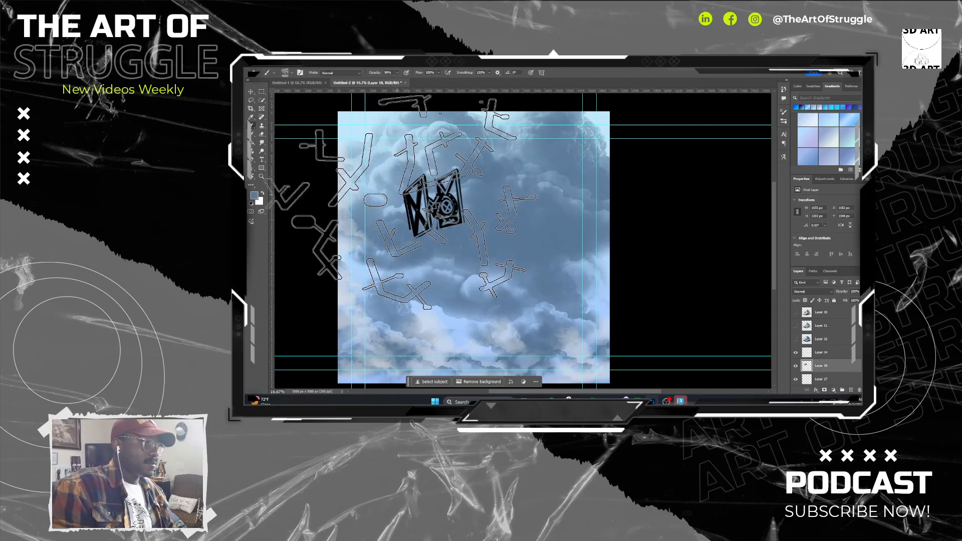
key(bracketleft)
key(bracketleft)
key(bracketleft)
key(bracketleft)
key(bracketleft)
key(bracketleft)
key(bracketleft)
key(bracketleft)
key(bracketleft)
key(bracketleft)
key(bracketleft)
key(bracketleft)
key(bracketleft)
key(bracketleft)
key(bracketleft)
key(bracketleft)
key(bracketleft)
key(bracketleft)
key(bracketleft)
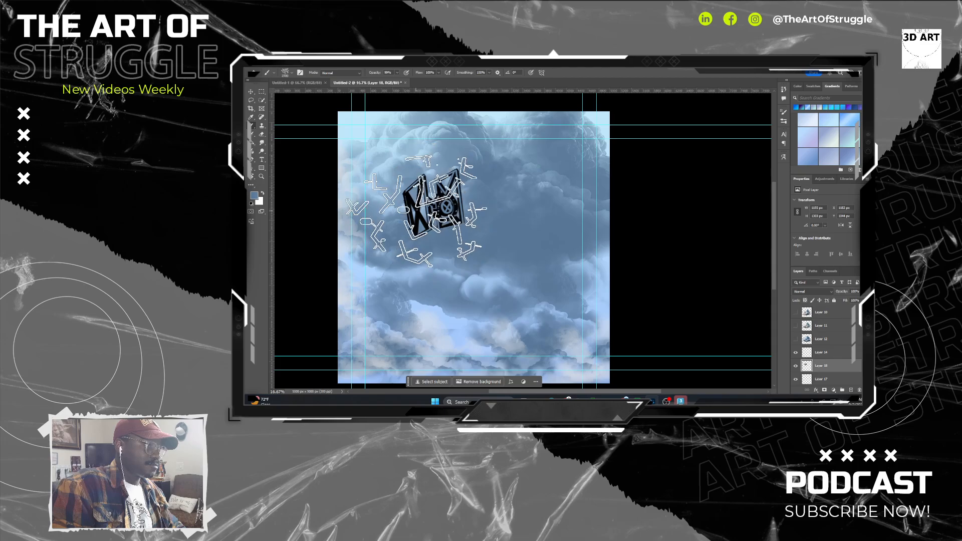
key(bracketleft)
key(bracketleft)
key(bracketleft)
key(bracketleft)
key(bracketleft)
key(bracketleft)
key(bracketleft)
key(bracketleft)
key(bracketleft)
key(bracketleft)
key(bracketleft)
key(bracketleft)
key(bracketleft)
key(bracketleft)
key(bracketleft)
key(bracketleft)
key(bracketleft)
key(bracketleft)
key(bracketleft)
key(bracketleft)
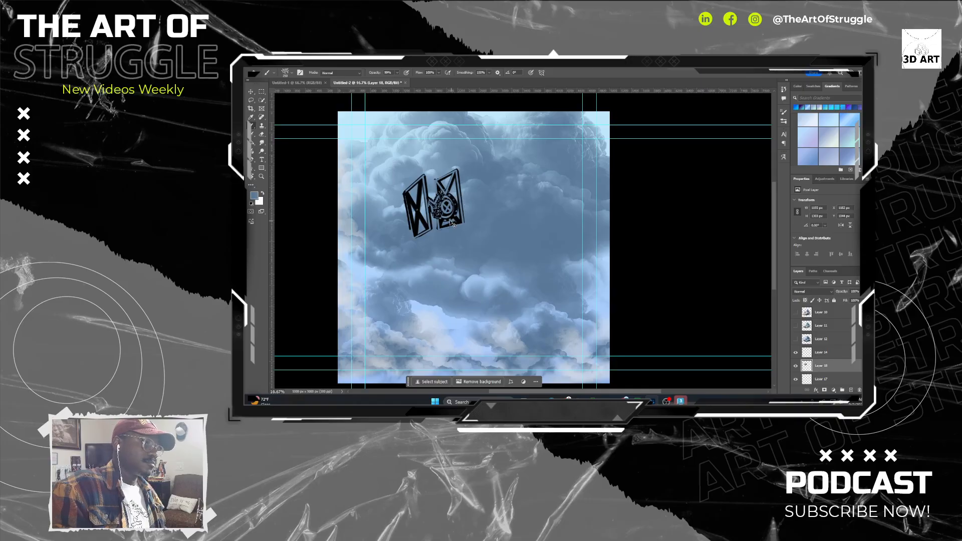
Apply the markings brush in blue-grey to the sky near the ship and across its left wing.
click(520, 223)
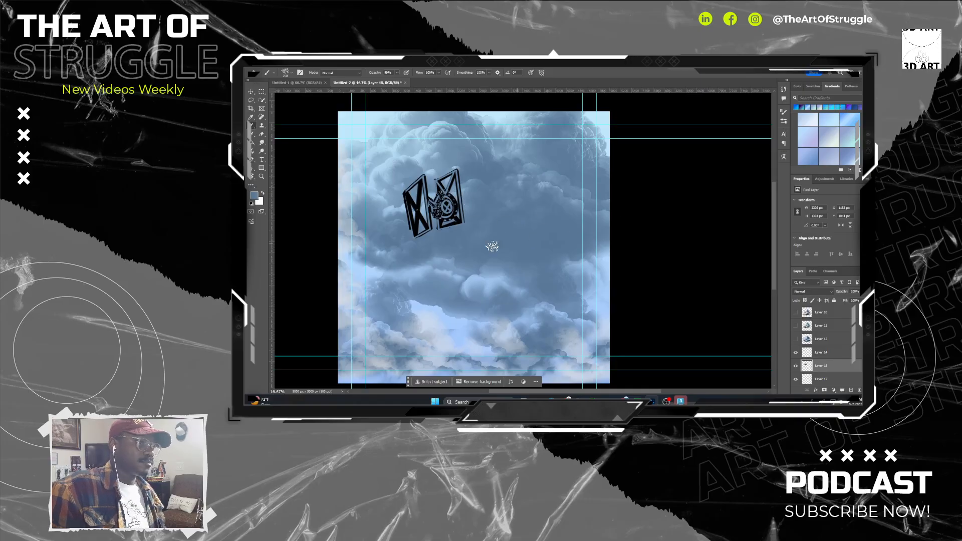
alt+click(537, 170)
click(477, 232)
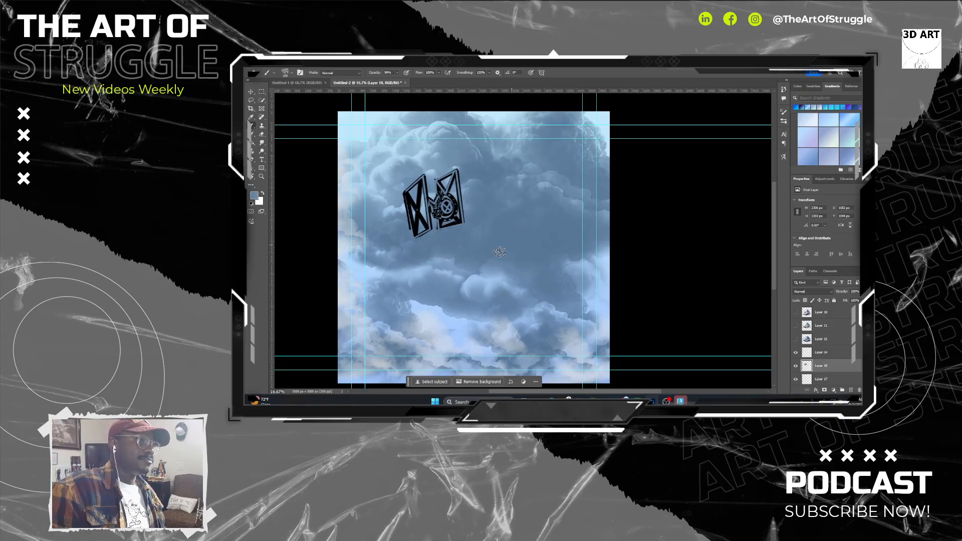
click(459, 265)
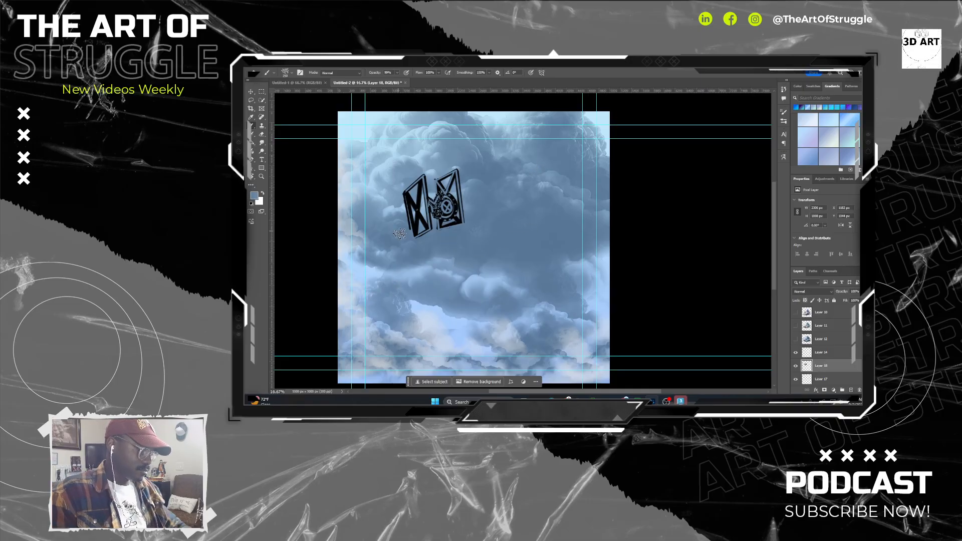
drag(401, 236, 436, 208)
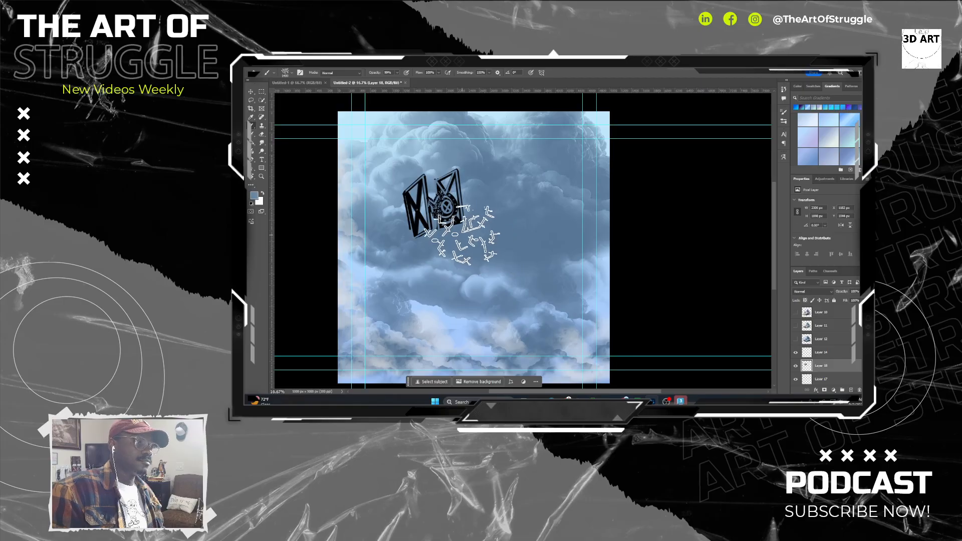
Reduce the markings brush size and paint streaks from the cockpit across the right wing toward the upper-right sky.
key(bracketleft)
key(bracketleft)
key(bracketleft)
key(bracketleft)
key(bracketleft)
key(bracketleft)
key(bracketleft)
key(bracketleft)
key(bracketleft)
key(bracketleft)
key(bracketleft)
key(bracketleft)
key(bracketleft)
key(bracketleft)
key(bracketleft)
key(bracketleft)
key(bracketleft)
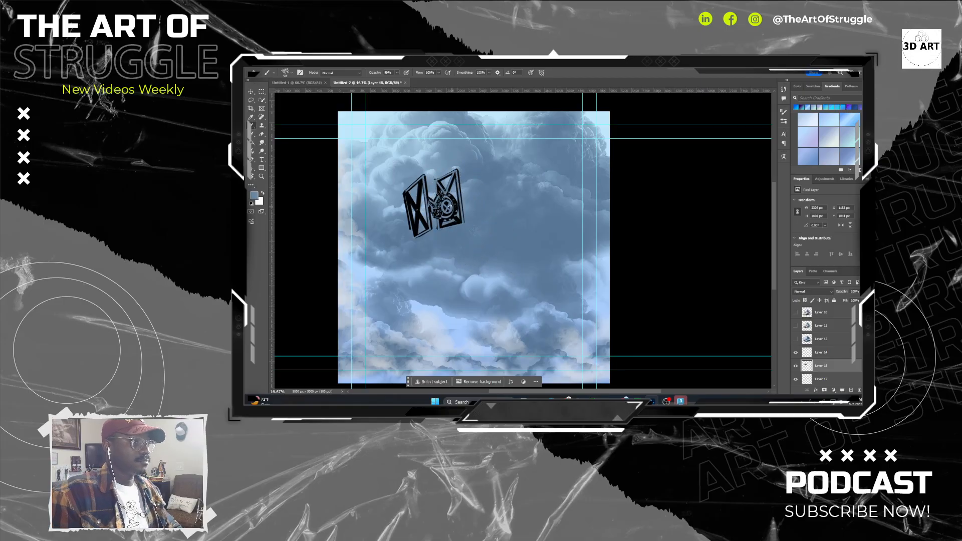
drag(448, 206, 536, 171)
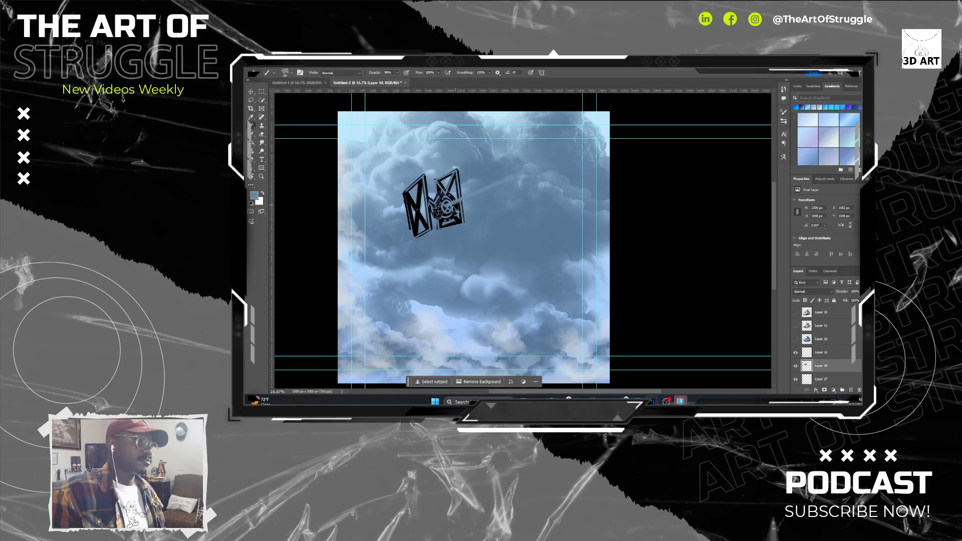
drag(448, 207, 521, 191)
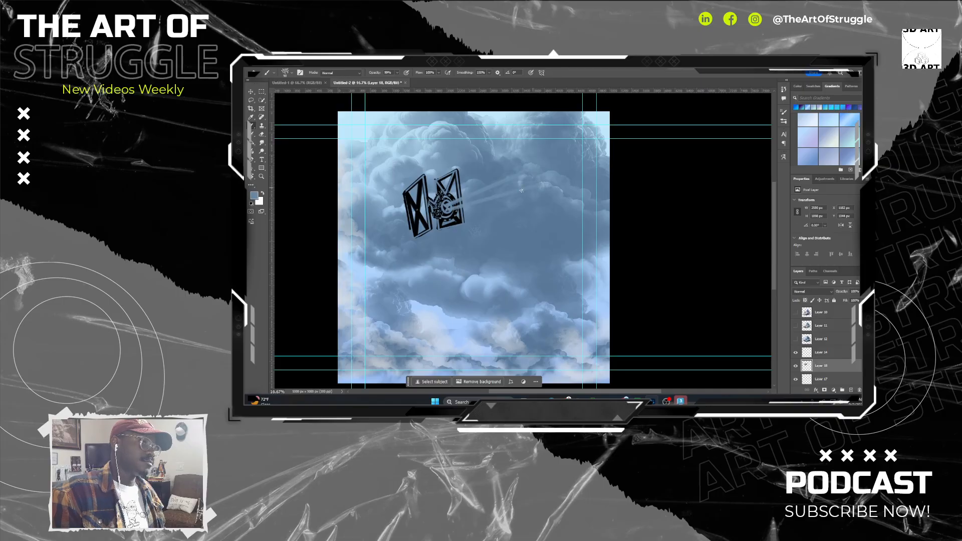
Sample the pale blue at the sky's upper edge as the brush colour.
alt+click(502, 115)
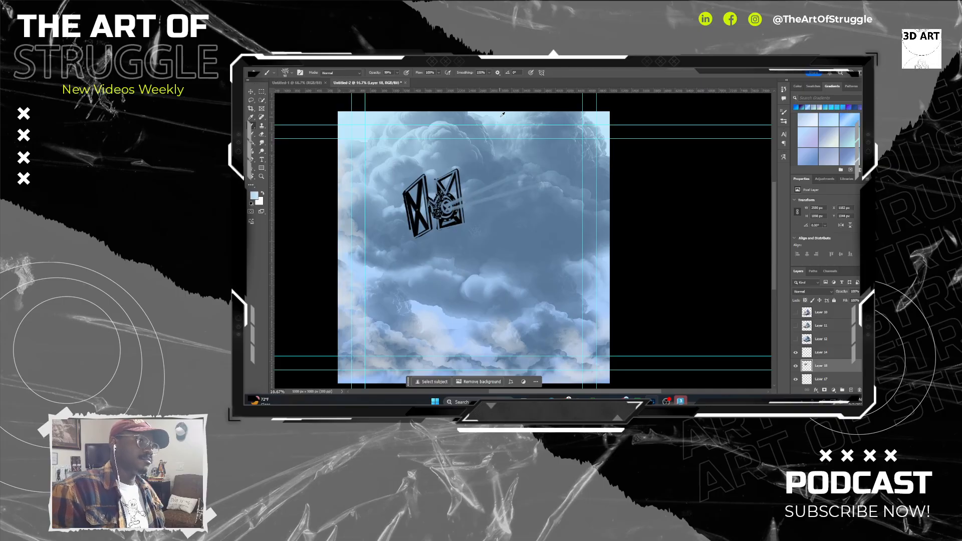
drag(445, 206, 523, 174)
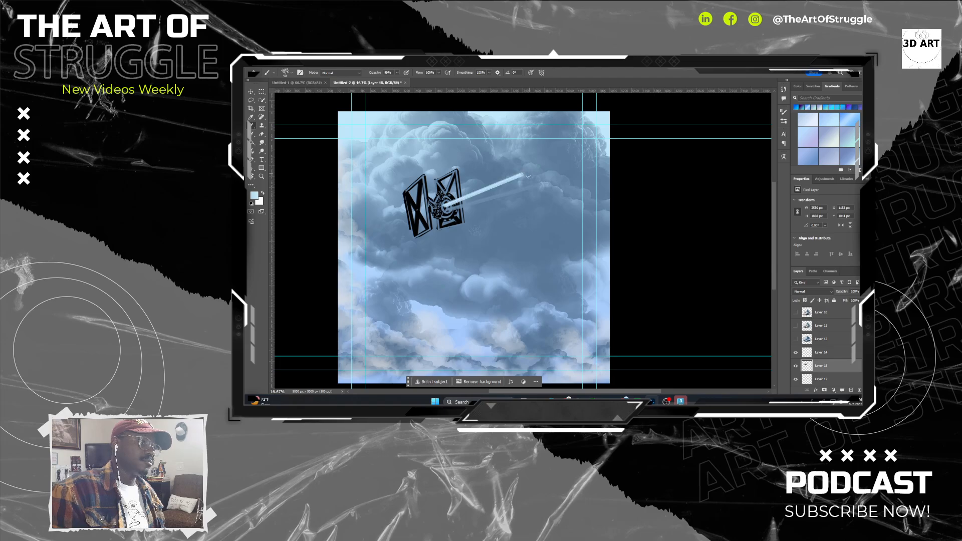
key(ctrl+z)
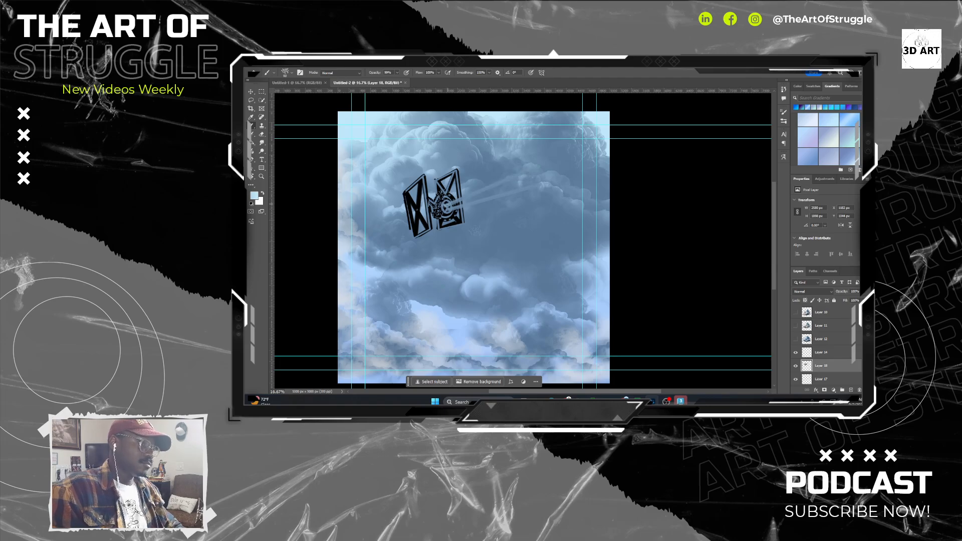
drag(445, 206, 513, 179)
key(ctrl+z)
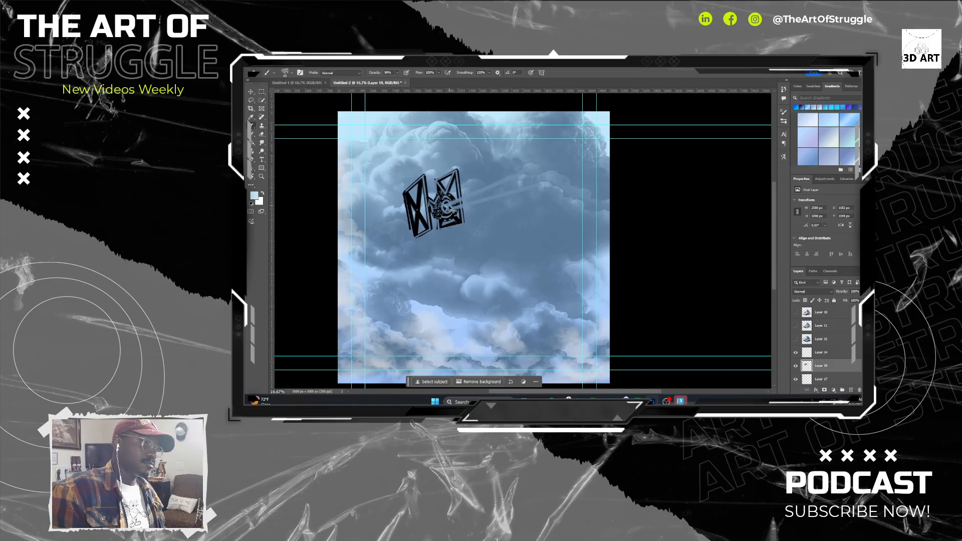
drag(445, 206, 519, 182)
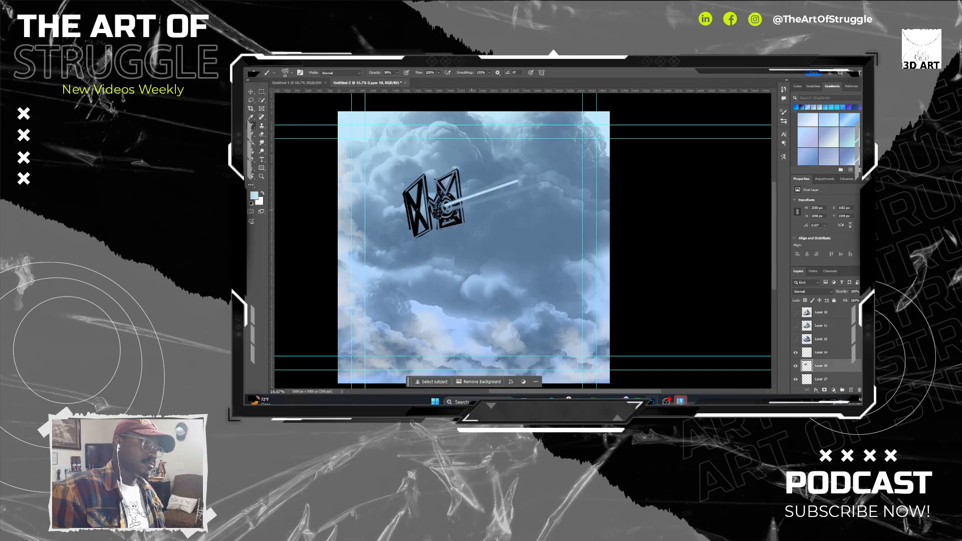
key(ctrl+z)
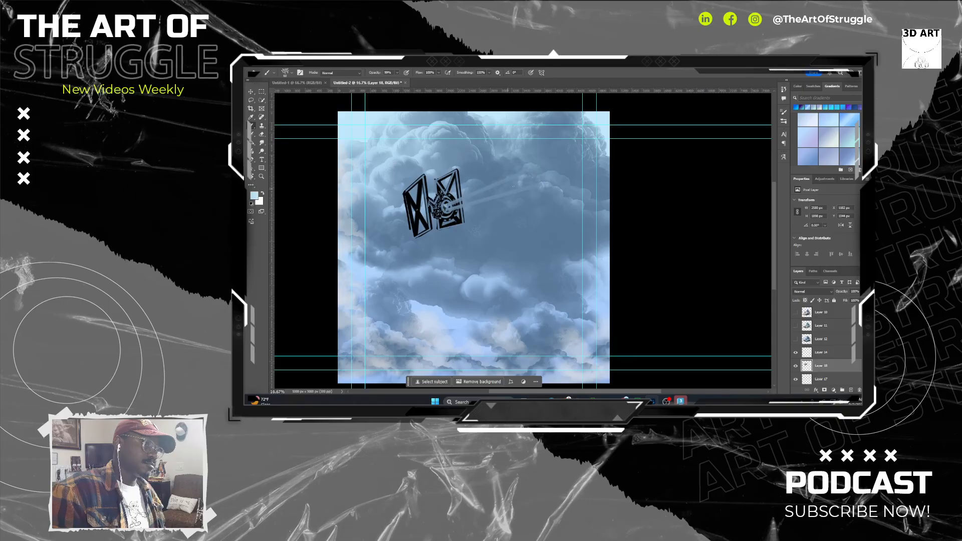
Paint three straight pale-blue light streaks fanning out from the ship's cockpit toward the upper-right sky.
shift+click(521, 185)
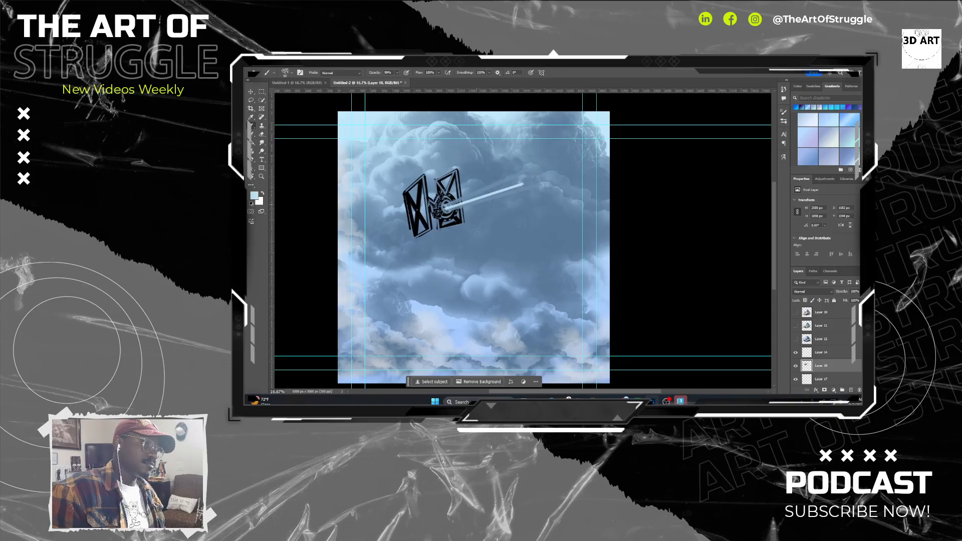
shift+click(527, 189)
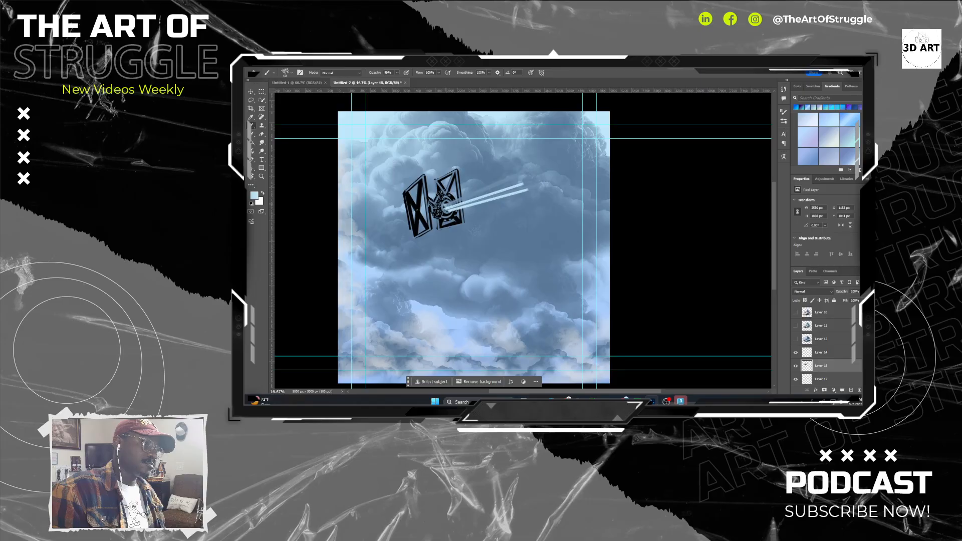
shift+click(514, 177)
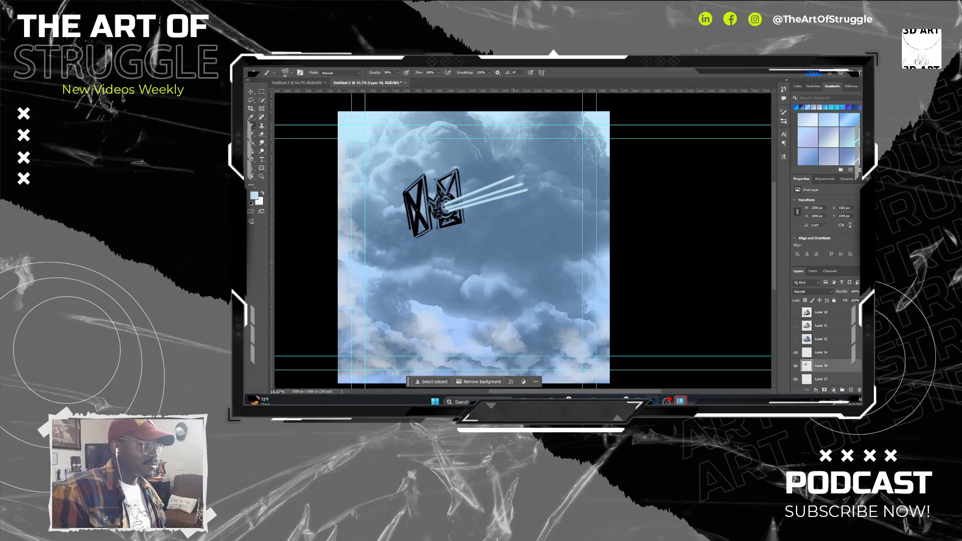
click(796, 366)
click(796, 366)
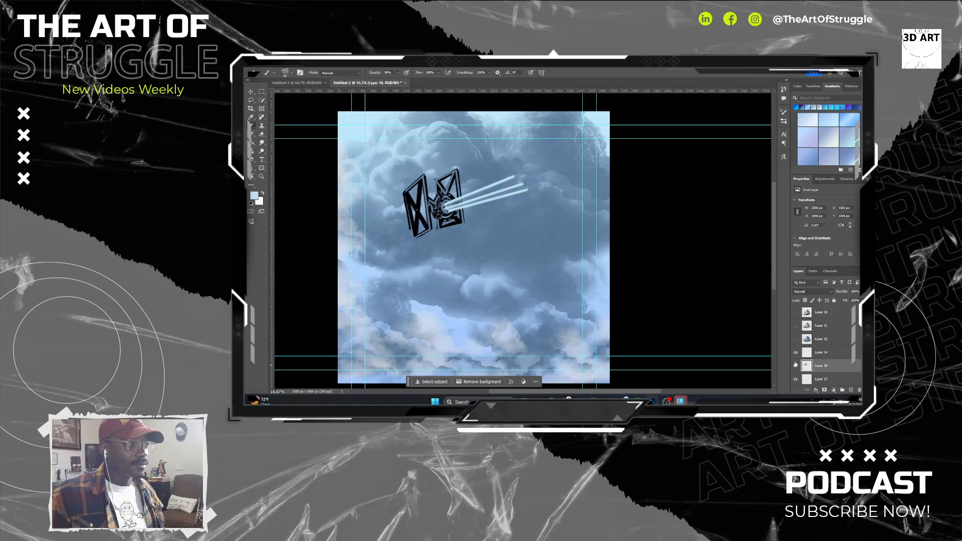
key(ctrl+t)
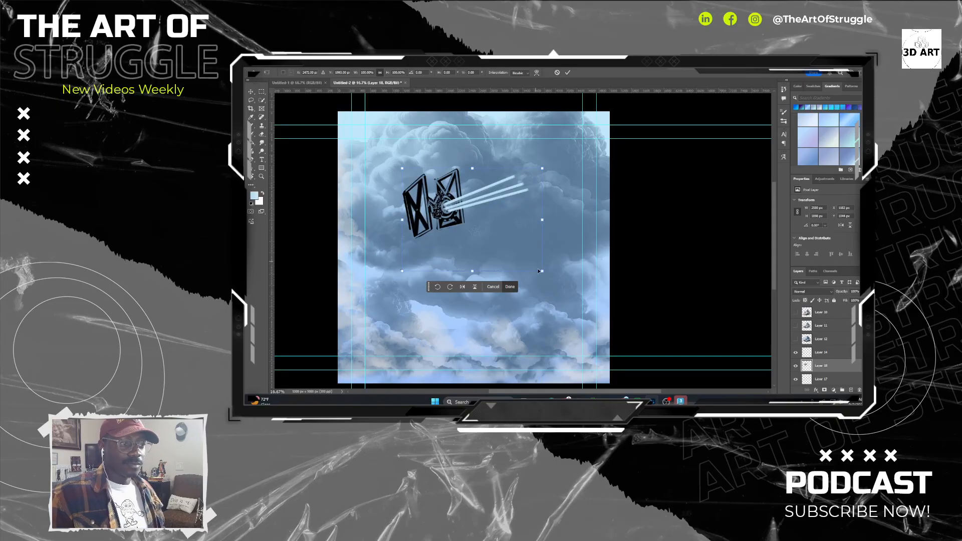
drag(541, 271, 517, 239)
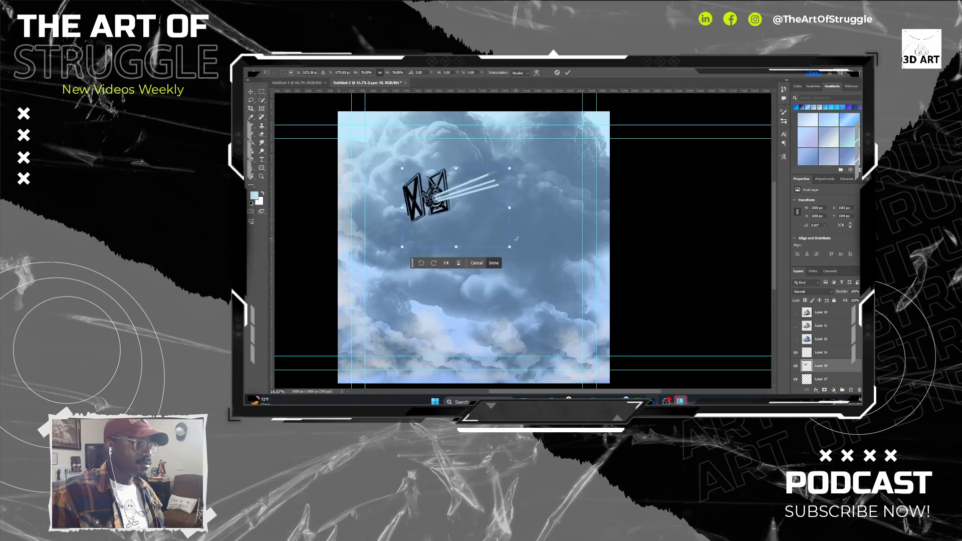
key(ctrl+z)
key(Escape)
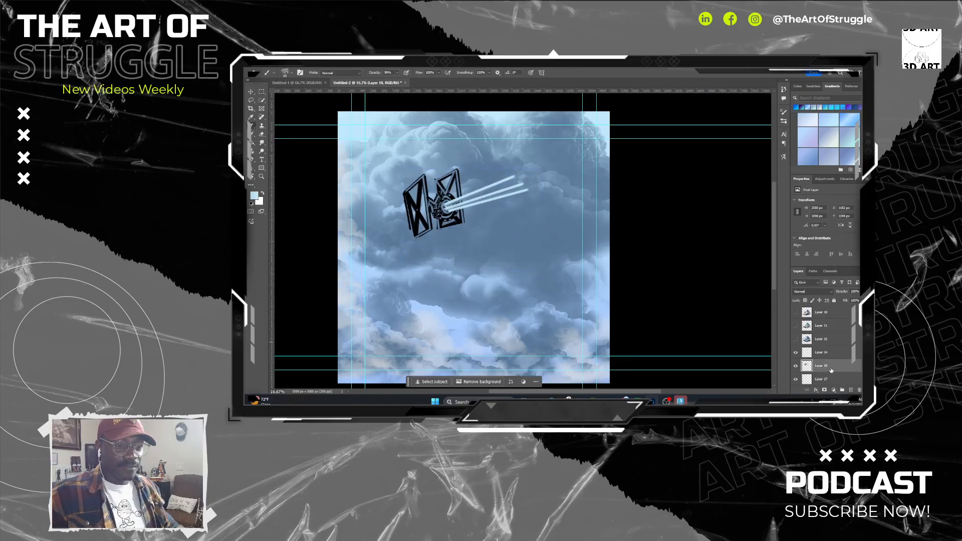
Duplicate the ship layer and move the copy into the lower clouds, beneath the original ship.
drag(831, 367, 851, 390)
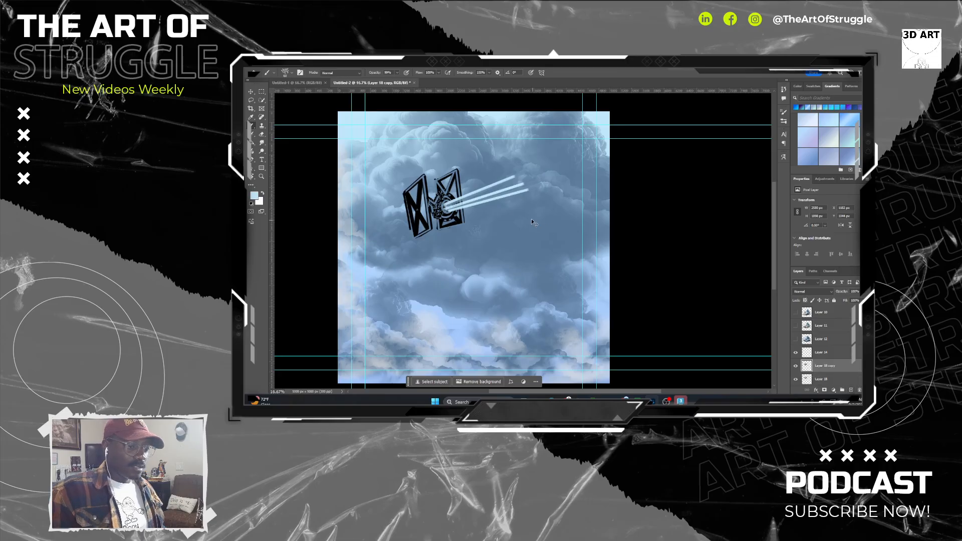
key(ctrl+t)
drag(525, 193, 554, 285)
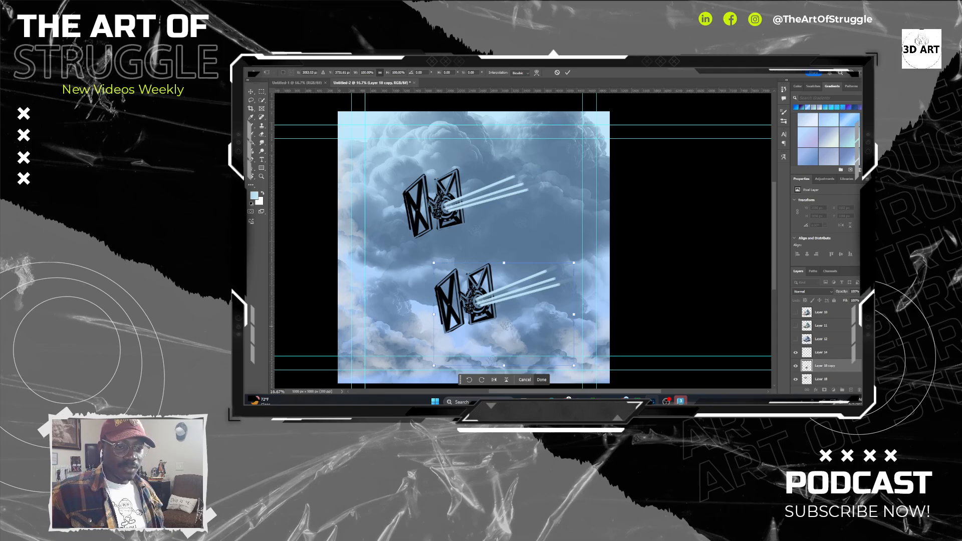
Reorder the ship copy's layer so it sits below Layer 15 and directly above the gradient fill.
scroll(860, 343, down, 5)
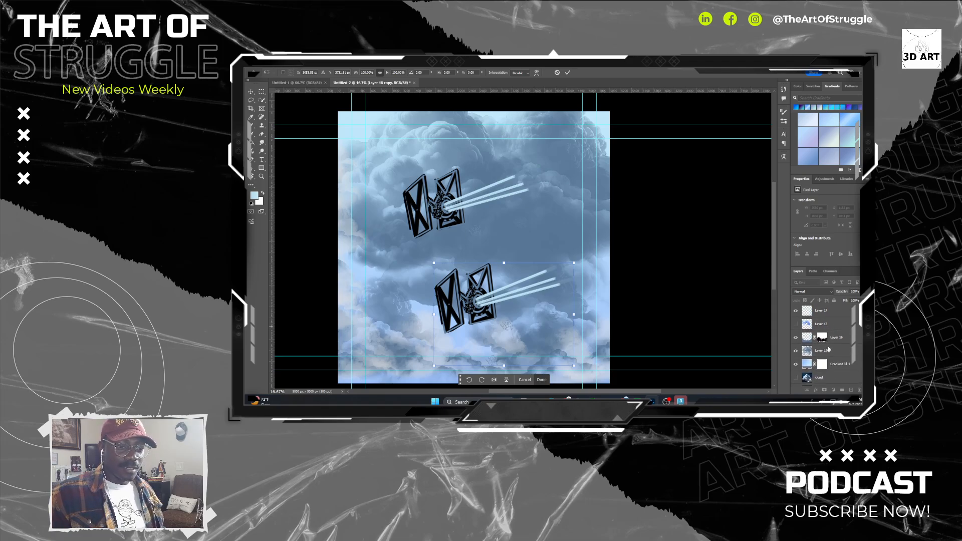
scroll(827, 346, up, 3)
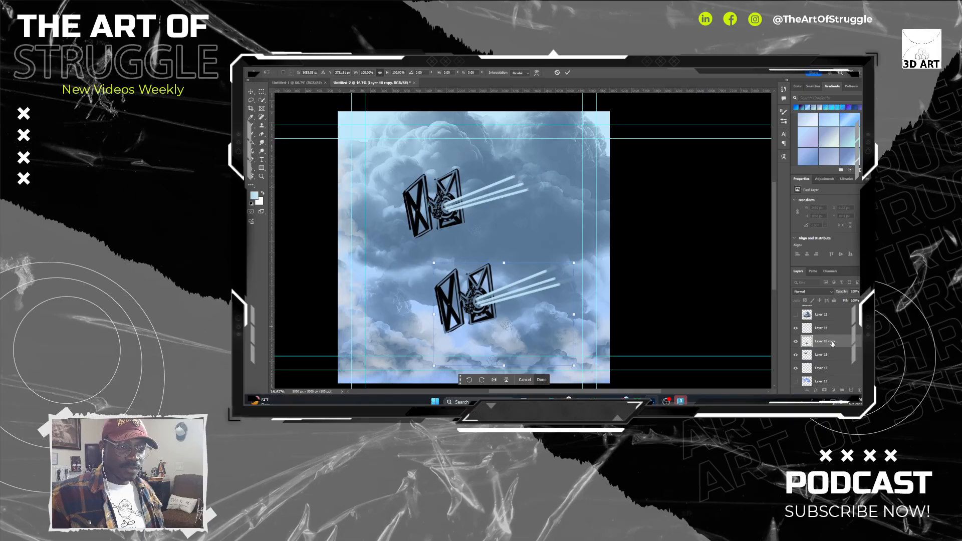
drag(833, 344, 834, 367)
scroll(848, 331, down, 3)
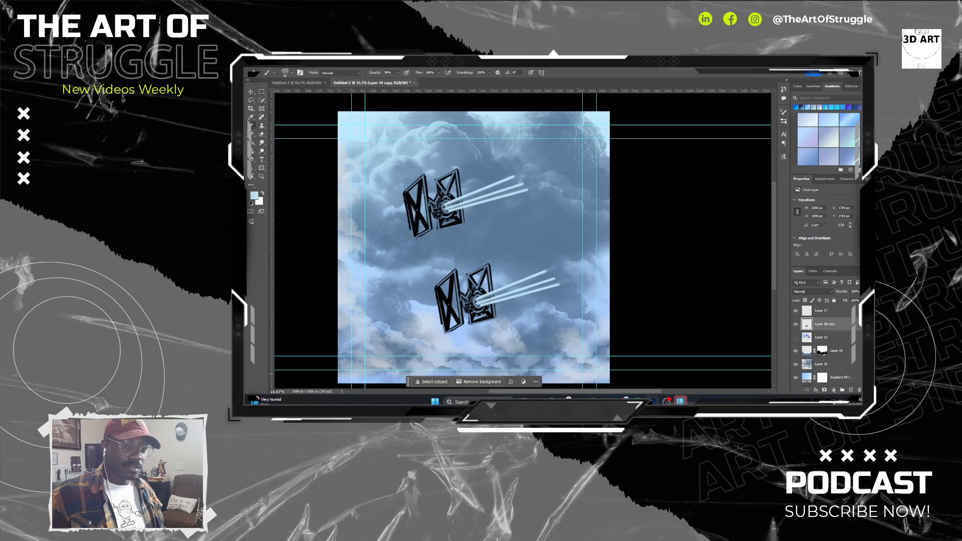
drag(832, 319, 818, 360)
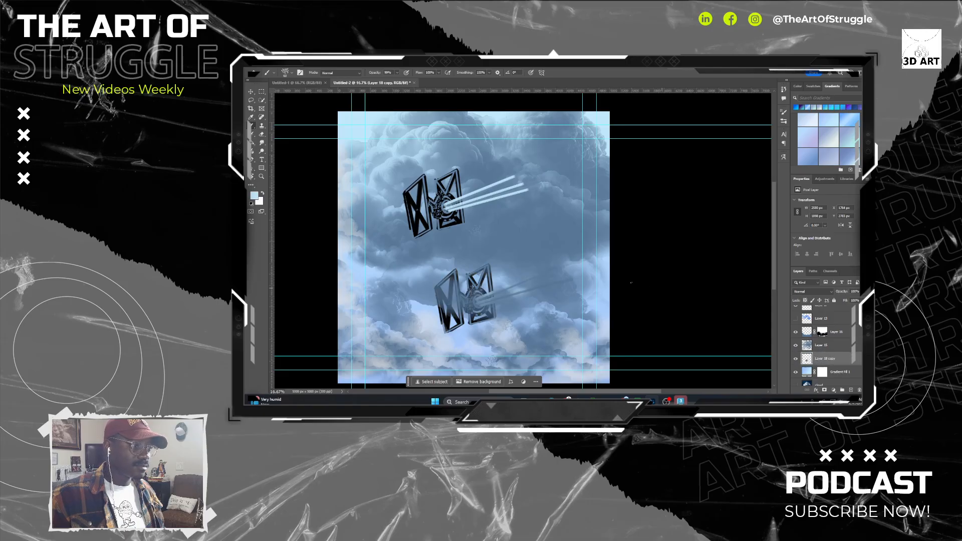
Scale the faded ship copy down to about two-thirds size and place it above and to the left of the main ship.
key(v)
click(485, 322)
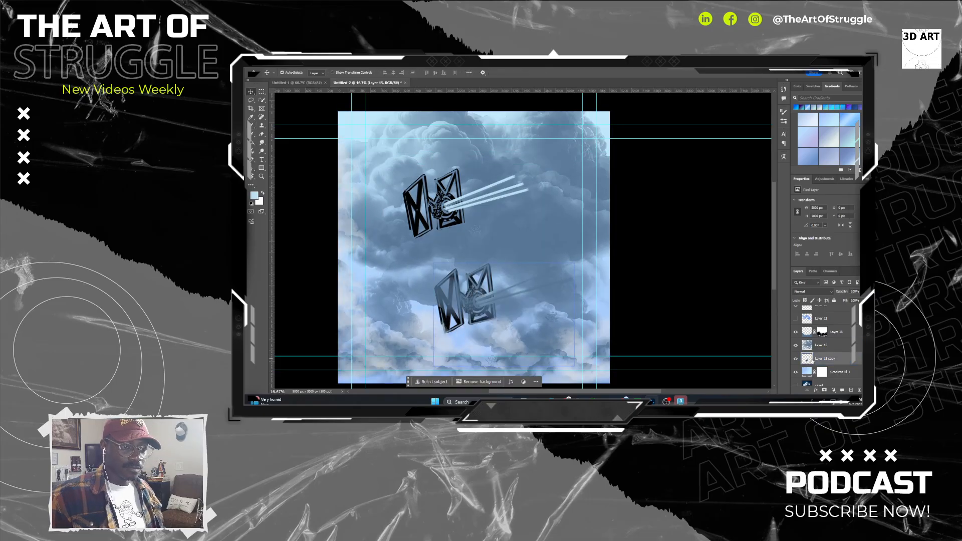
click(481, 301)
key(ctrl+t)
drag(498, 273, 524, 147)
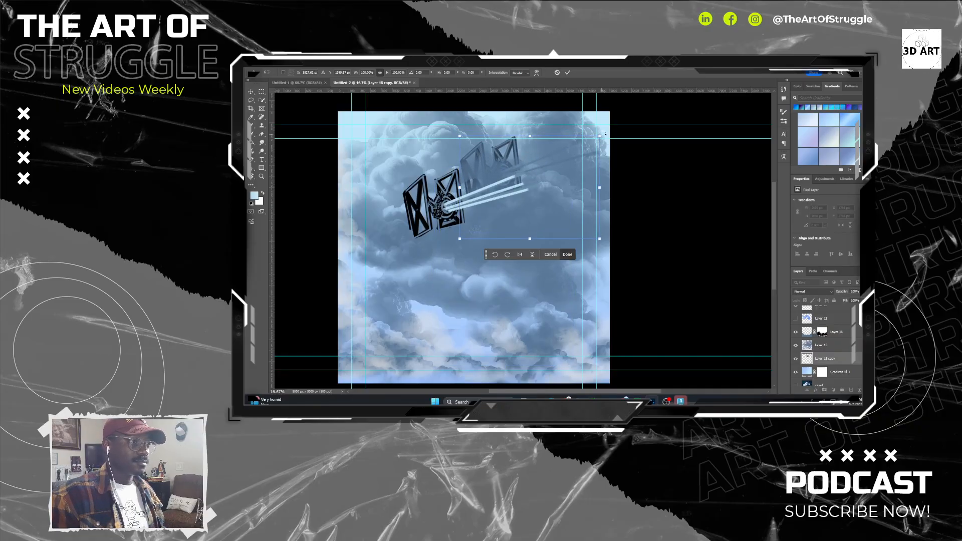
drag(606, 131, 555, 297)
click(412, 232)
key(ctrl+z)
key(ctrl+z)
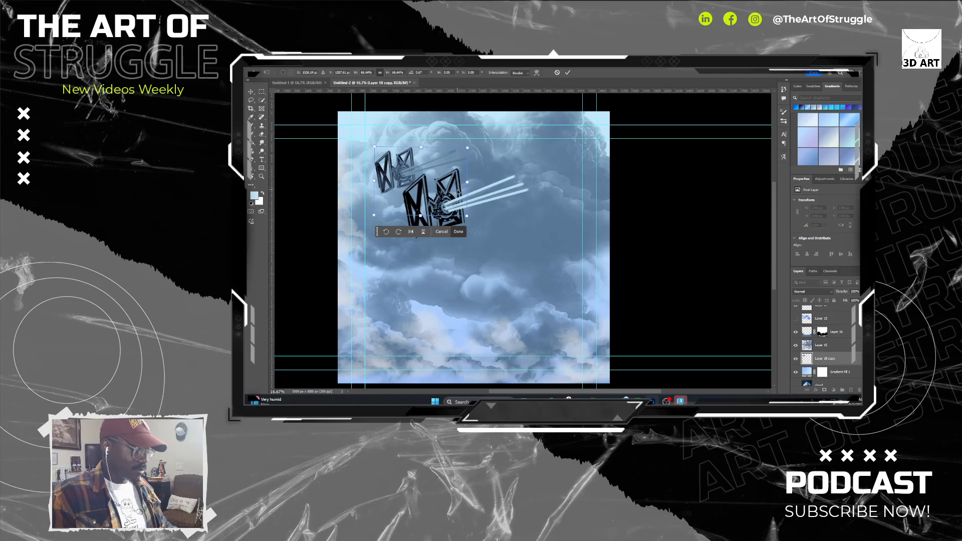
key(Return)
Shrink the ship copy further into a small distant ship just above the main ship's left wing.
key(ctrl+t)
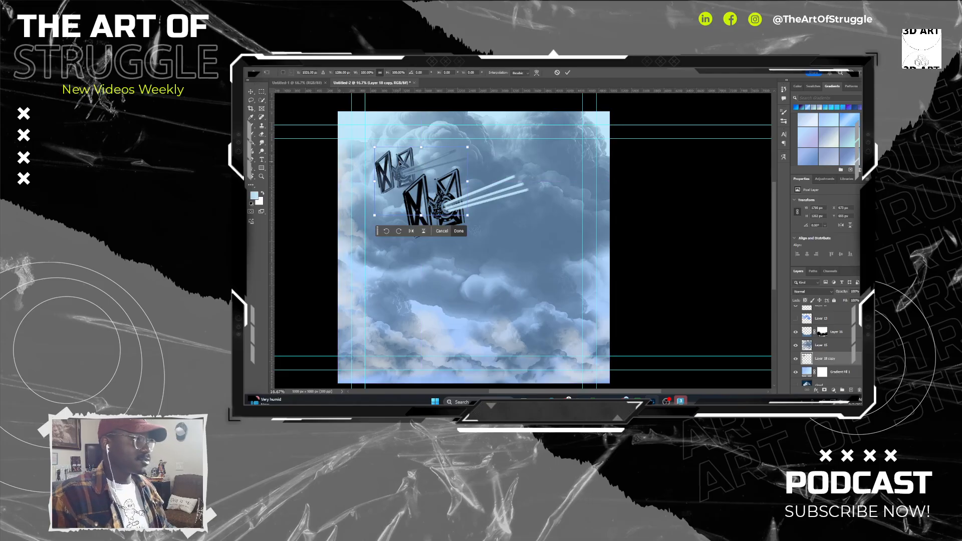
drag(426, 173, 432, 156)
drag(473, 131, 429, 161)
key(Return)
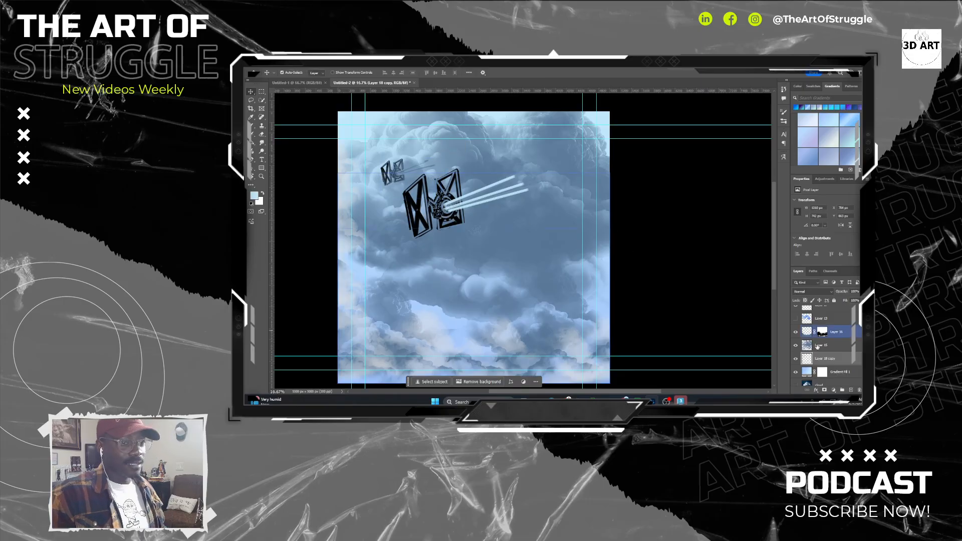
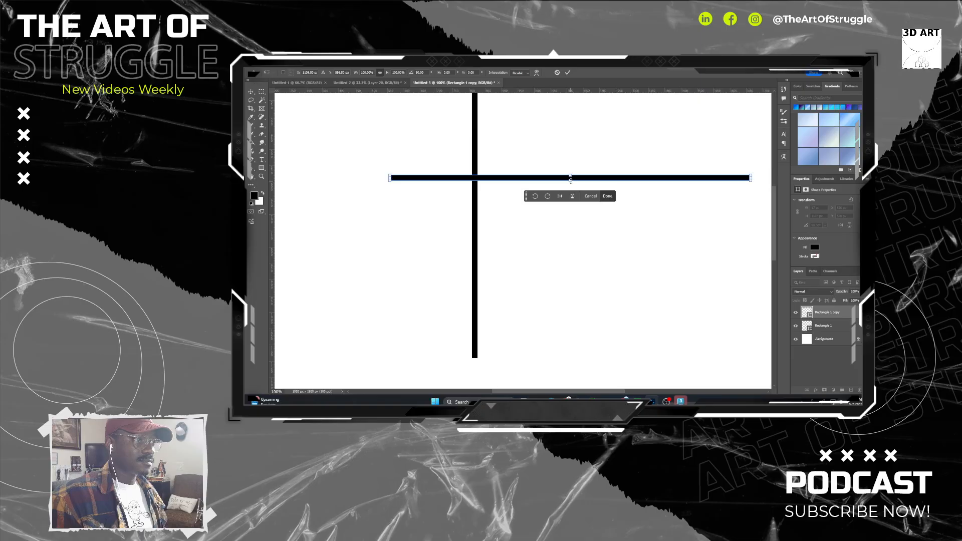
Thin the horizontal bar and duplicate it downward until six evenly spaced parallel lines cross the vertical bar.
drag(570, 182, 524, 209)
key(Return)
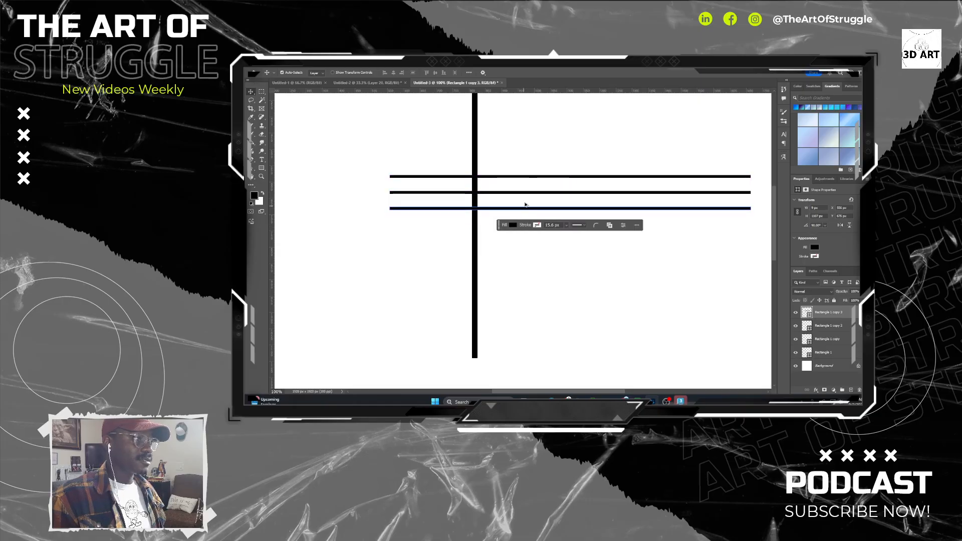
drag(688, 267, 655, 145)
drag(576, 190, 579, 243)
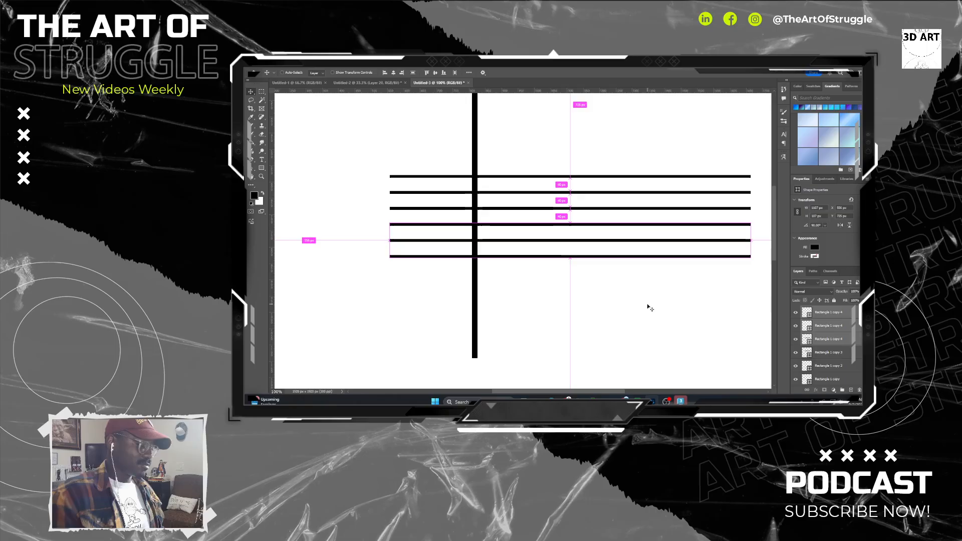
Duplicate the vertical bar, rotate the copy 90°, and place it as a horizontal bar running right from the original's lower end.
key(ctrl+minus)
key(ctrl+minus)
key(ctrl+minus)
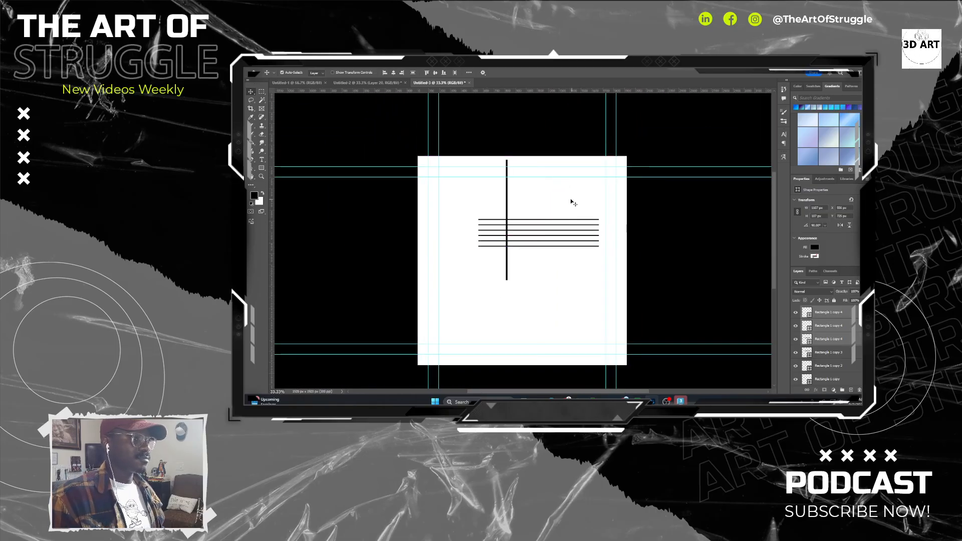
click(507, 202)
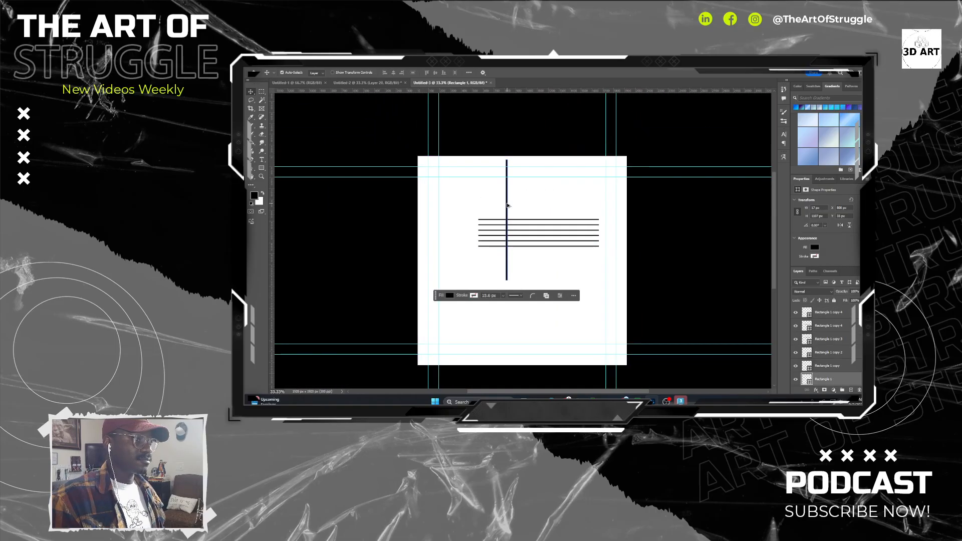
drag(508, 205, 538, 299)
key(ctrl+t)
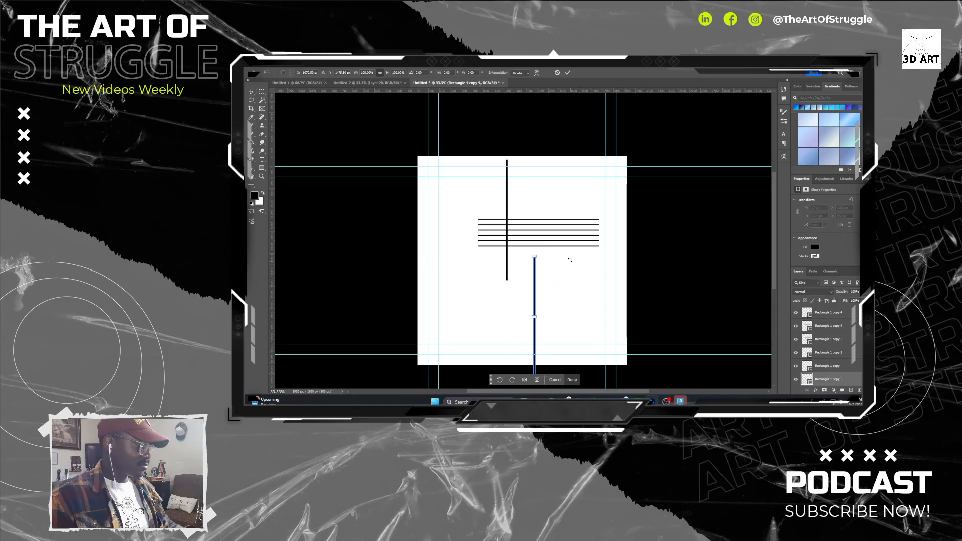
drag(569, 260, 632, 348)
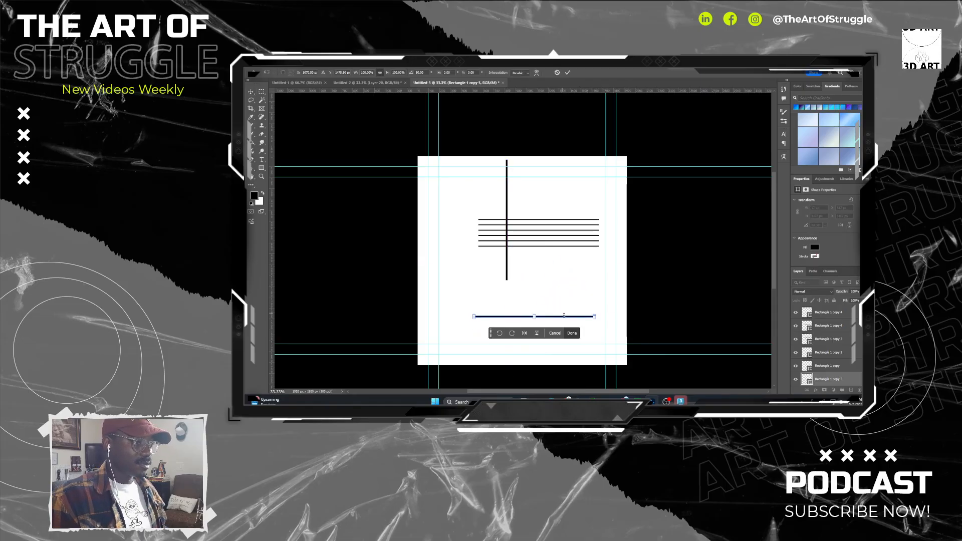
drag(565, 317, 598, 280)
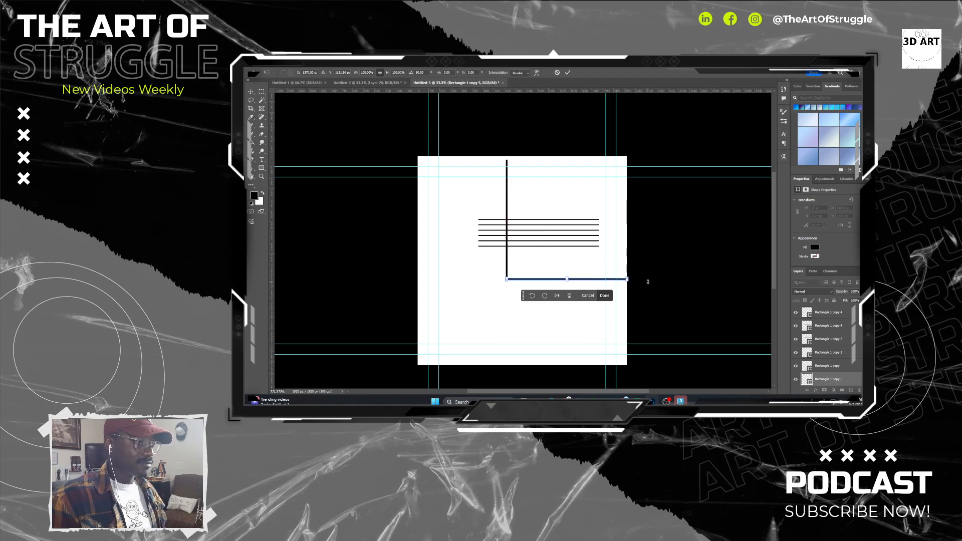
Fine-tune the horizontal bar's position so it forms a flush corner with the vertical bar's lower end, and apply the transform.
key(ctrl+plus)
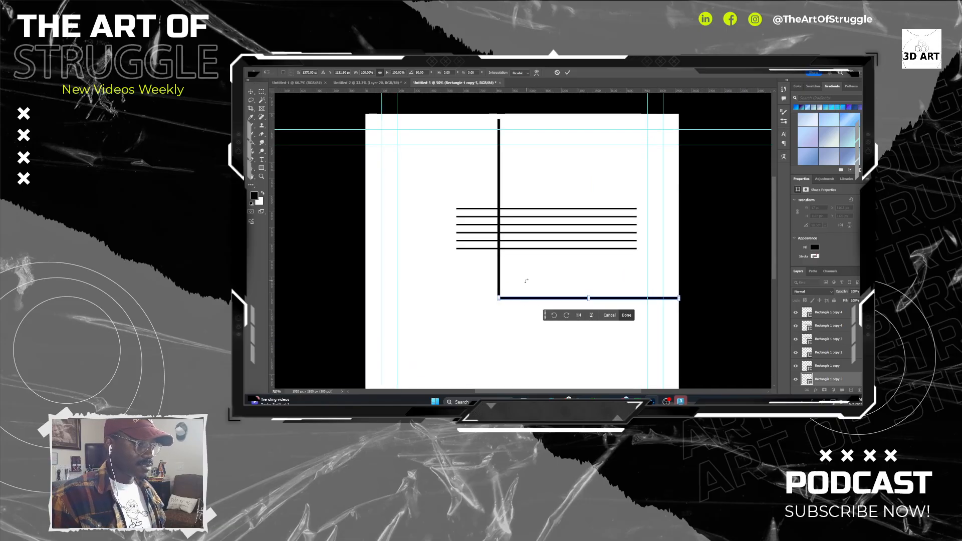
key(ctrl+plus)
key(ctrl+plus)
key(ctrl+plus)
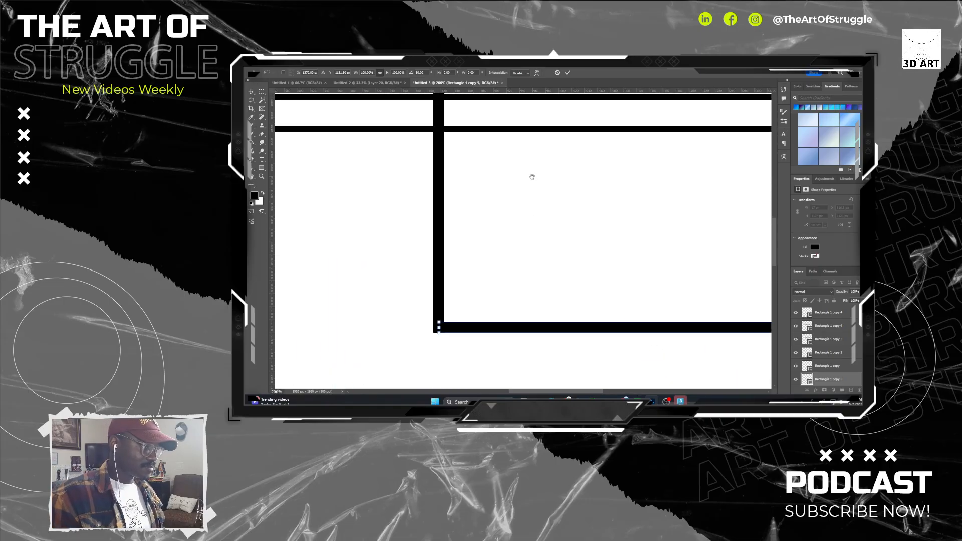
drag(469, 331, 464, 330)
click(848, 358)
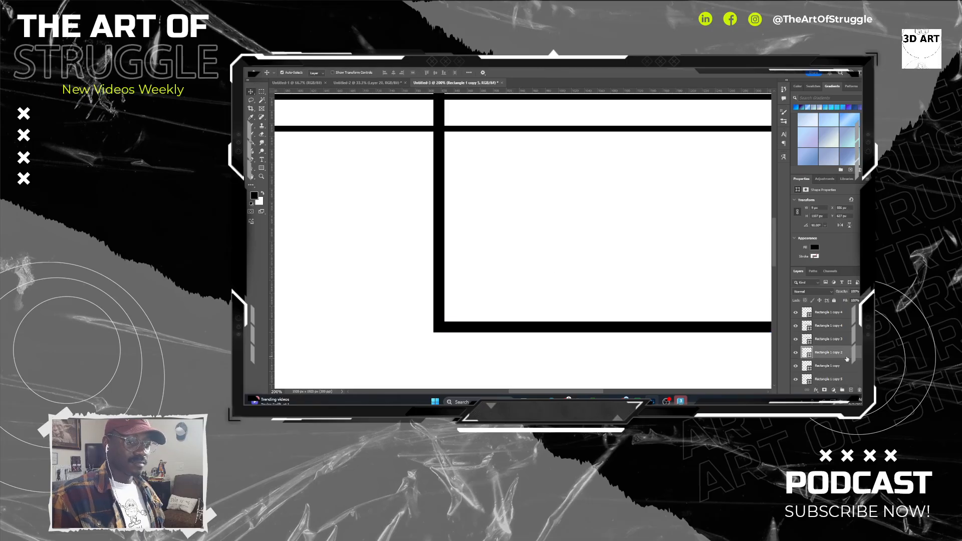
Shift the six parallel lines so they start at the vertical bar, and duplicate the set toward the canvas's left side.
key(ctrl+minus)
key(ctrl+minus)
key(ctrl+minus)
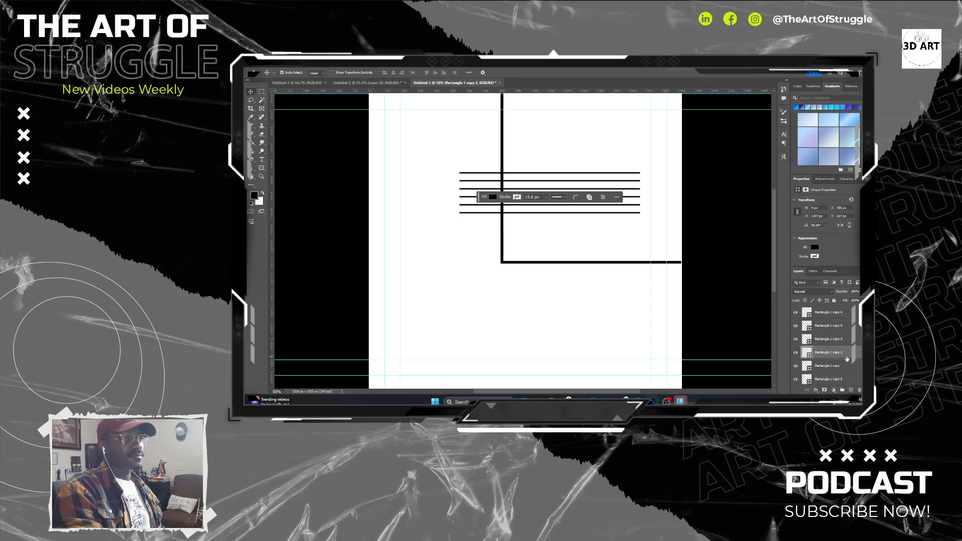
click(635, 160)
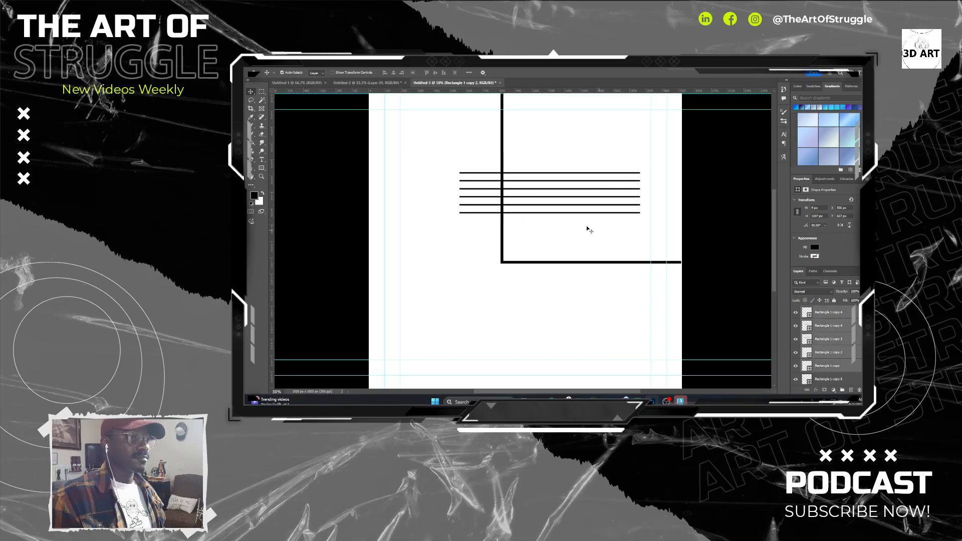
drag(588, 229, 453, 227)
Try rotating the copied line set diagonally and shrinking it in the canvas's lower left, and undo the transform.
key(ctrl+t)
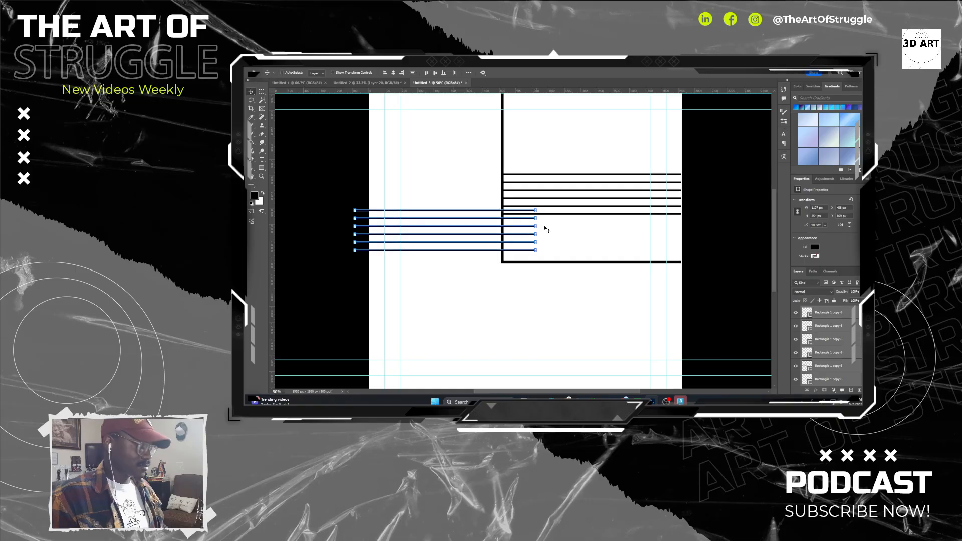
drag(543, 213, 530, 142)
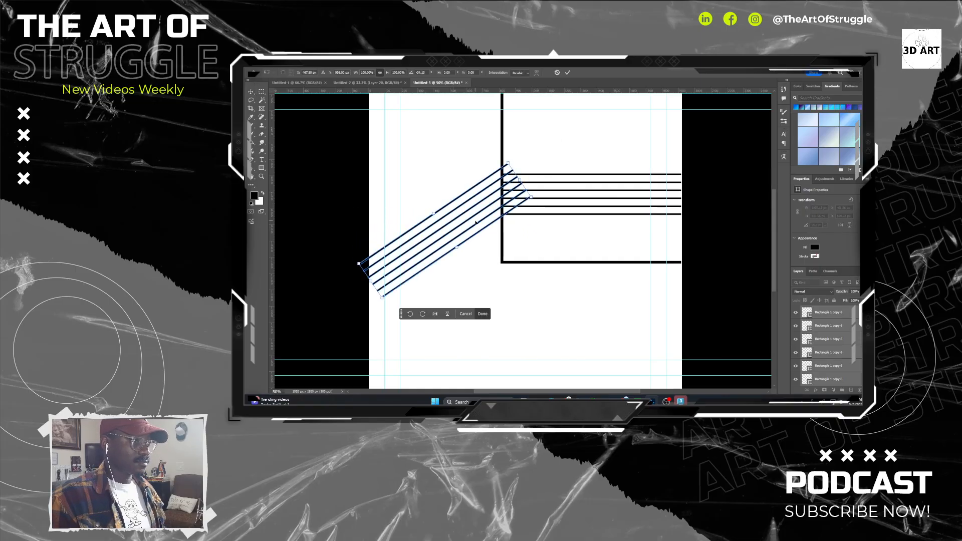
drag(474, 218, 505, 318)
drag(631, 334, 613, 255)
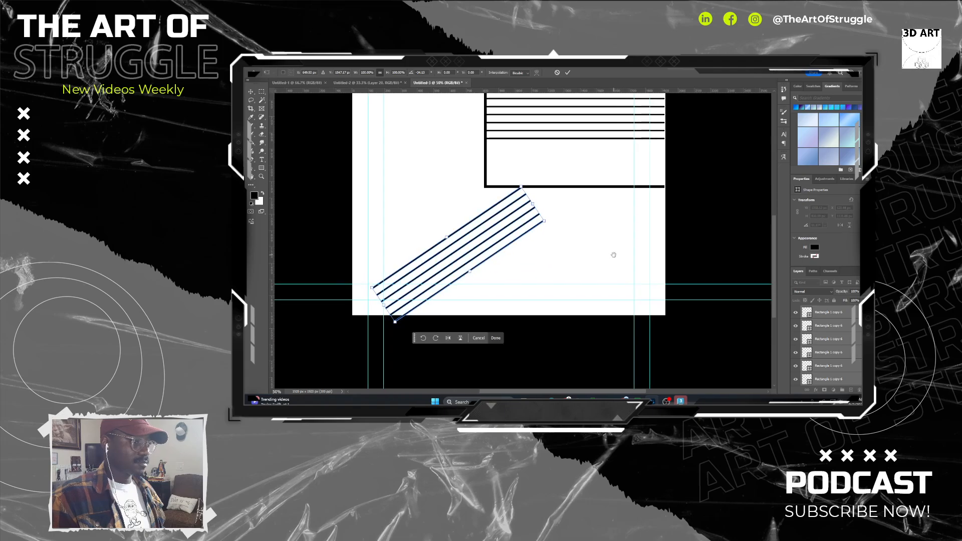
drag(547, 221, 449, 237)
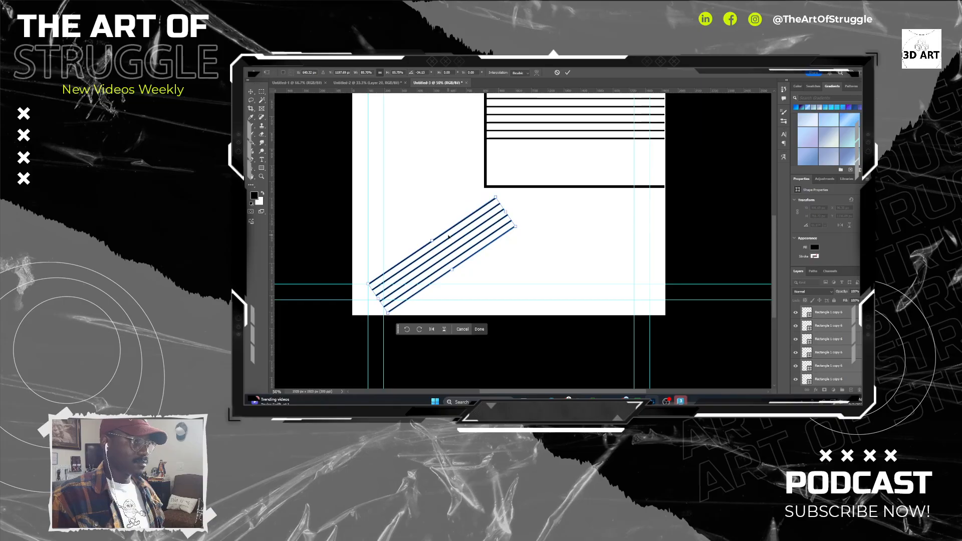
drag(530, 223, 510, 294)
key(ctrl+z)
key(Return)
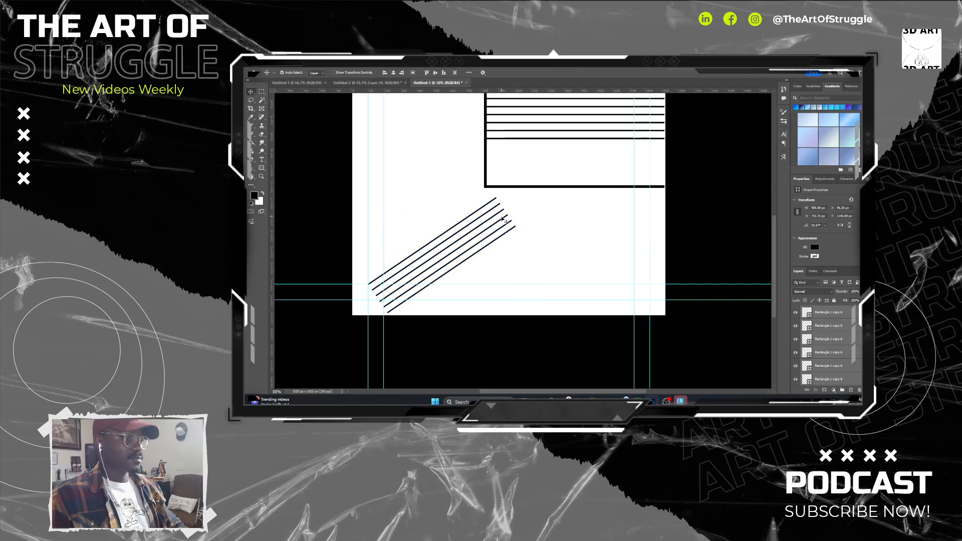
key(ctrl+z)
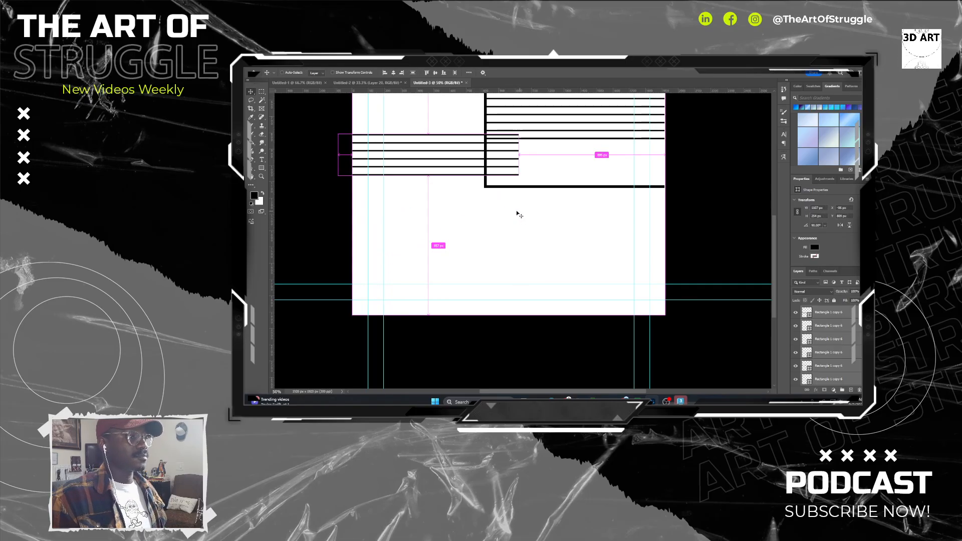
Move the copied line set directly beneath the horizontal bar and rotate its lowest line 90° so it drops from the set's left end.
drag(455, 179, 601, 232)
click(521, 233)
key(ctrl+t)
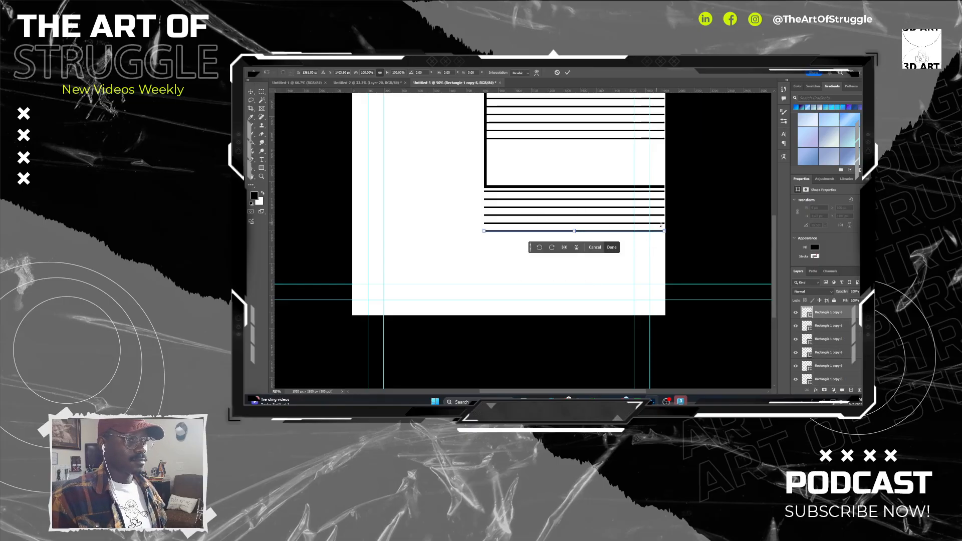
drag(661, 225, 486, 338)
drag(544, 265, 519, 263)
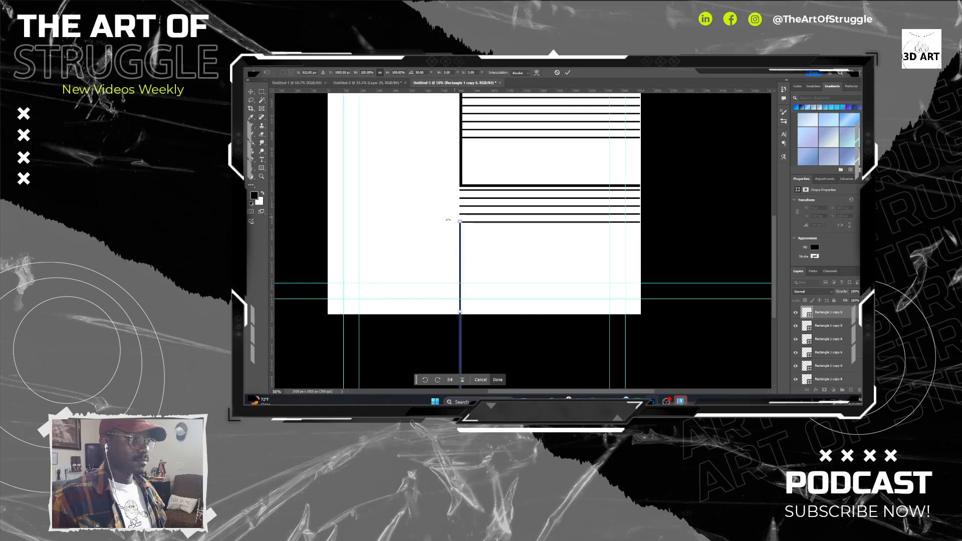
key(Return)
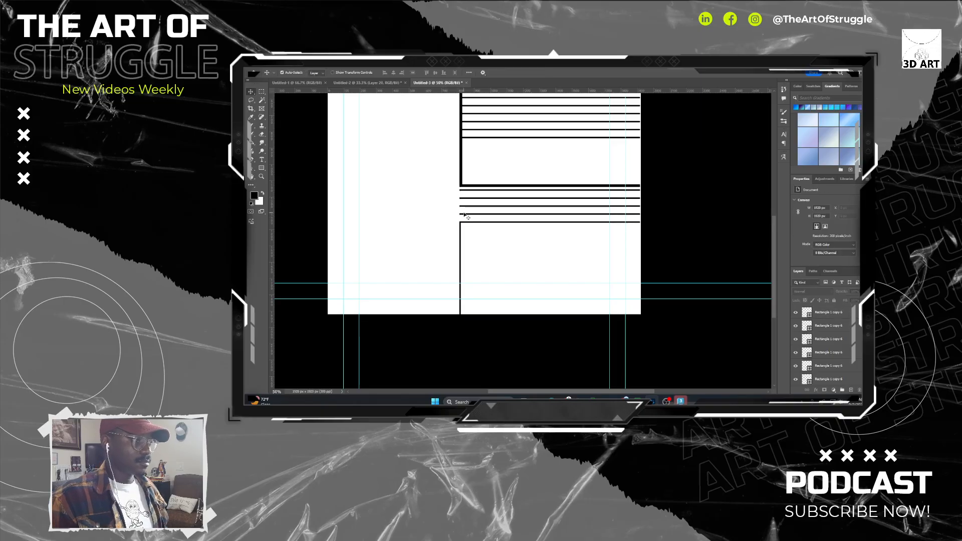
Stretch the second-lowest horizontal line beneath the thick bar leftward to just past the canvas's left edge.
click(464, 215)
key(ctrl+t)
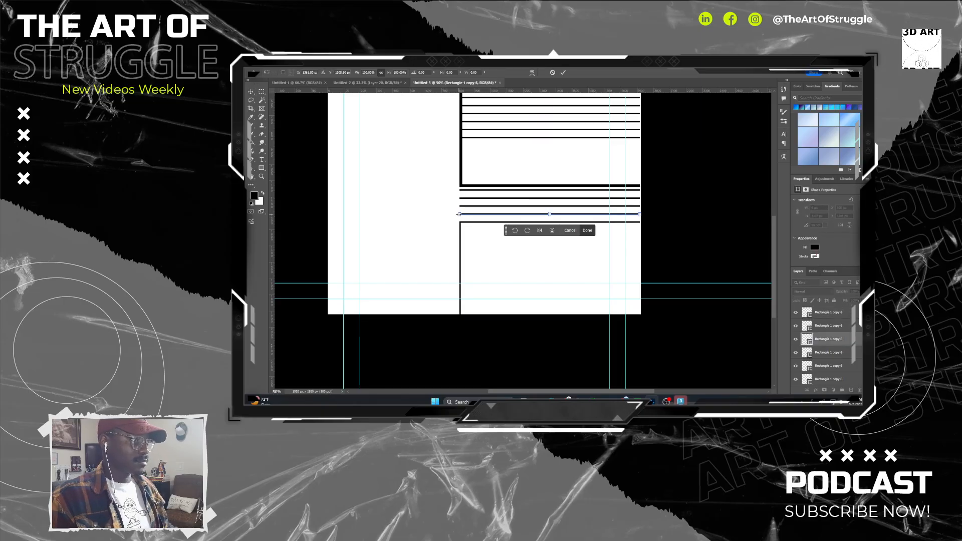
drag(458, 215, 322, 215)
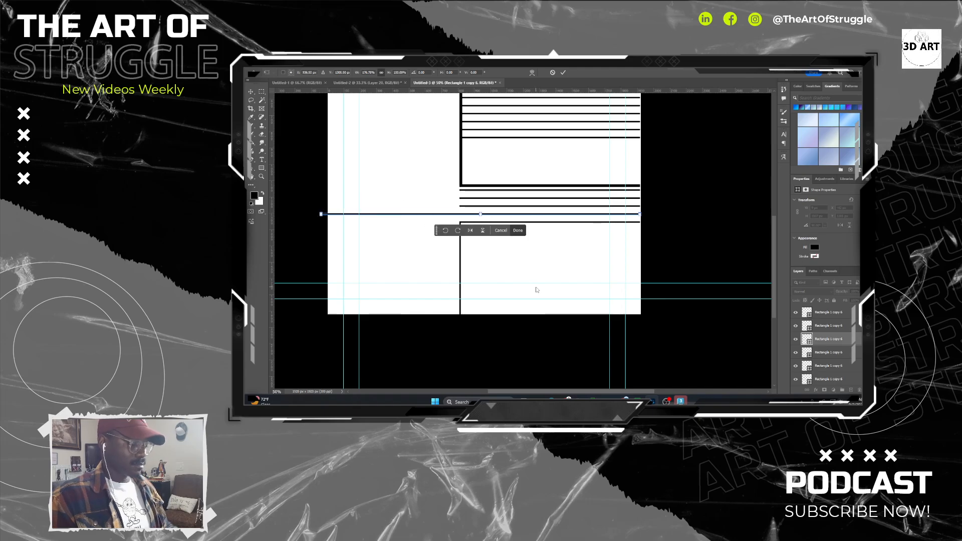
key(Return)
Duplicate the lower corner formed by the thin horizontal and vertical lines, placing the copy near the canvas's left edge.
click(465, 207)
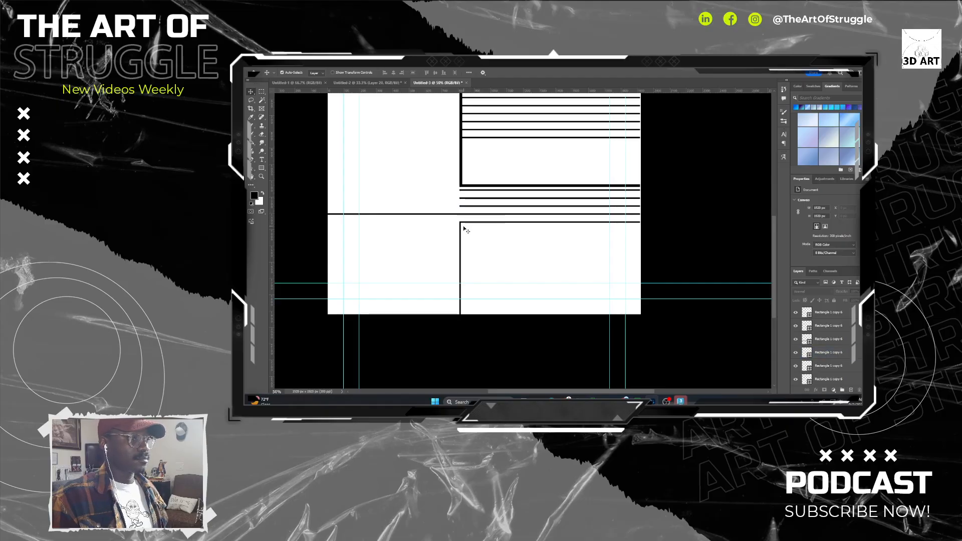
click(462, 227)
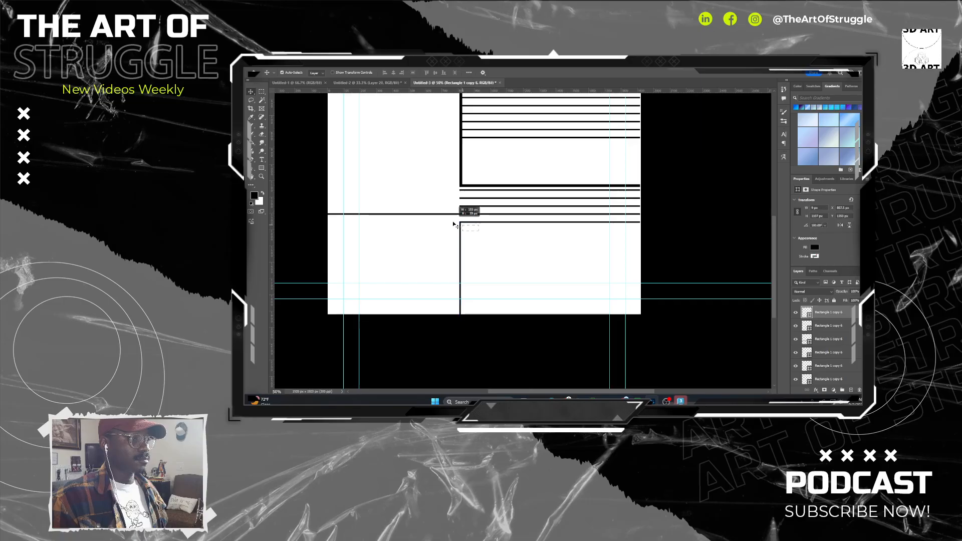
shift+click(457, 223)
drag(469, 225, 350, 222)
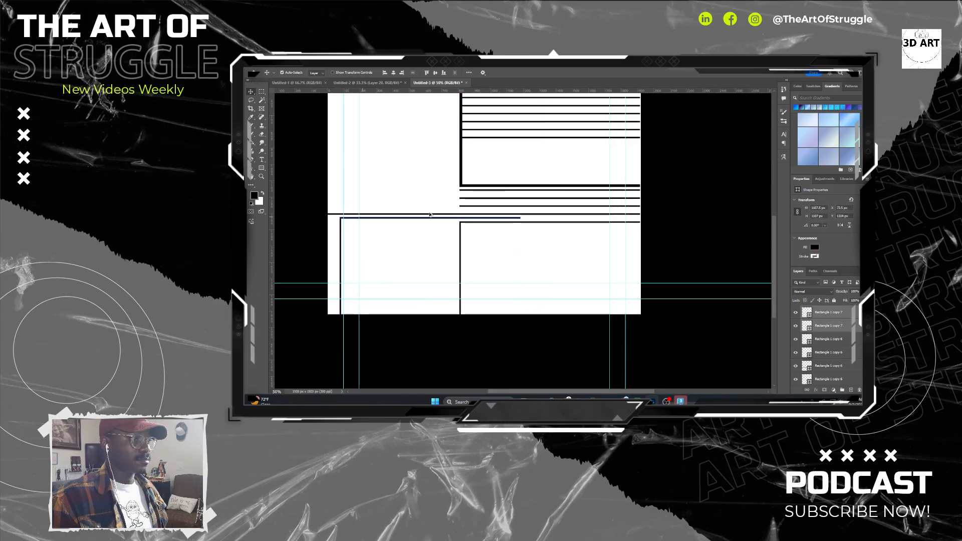
Stretch the copied corner's horizontal line rightward to the canvas's right edge.
click(517, 218)
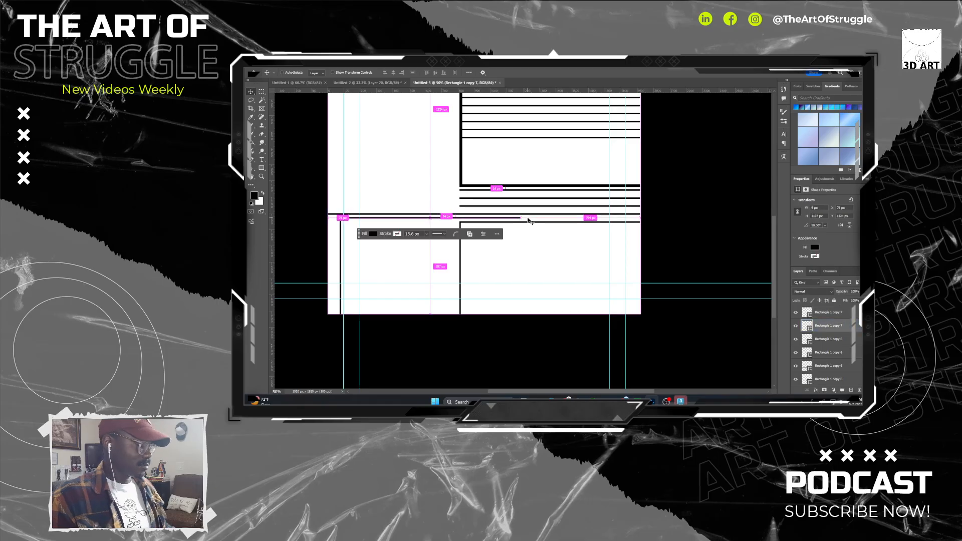
key(ctrl+t)
drag(522, 218, 641, 219)
click(661, 213)
click(663, 214)
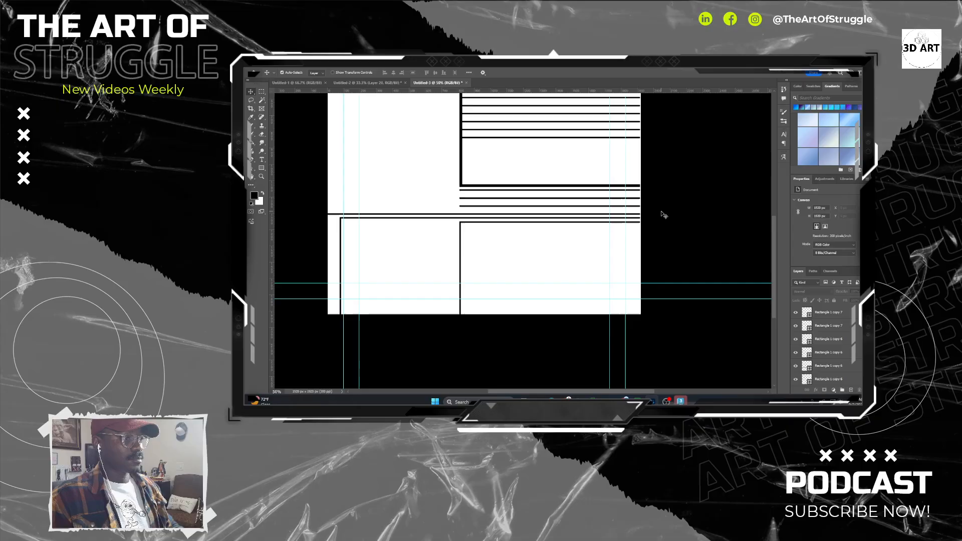
Duplicate the six parallel lines to the right of the thick vertical bar, placing the copy above them near the canvas's upper edge.
drag(429, 221, 514, 246)
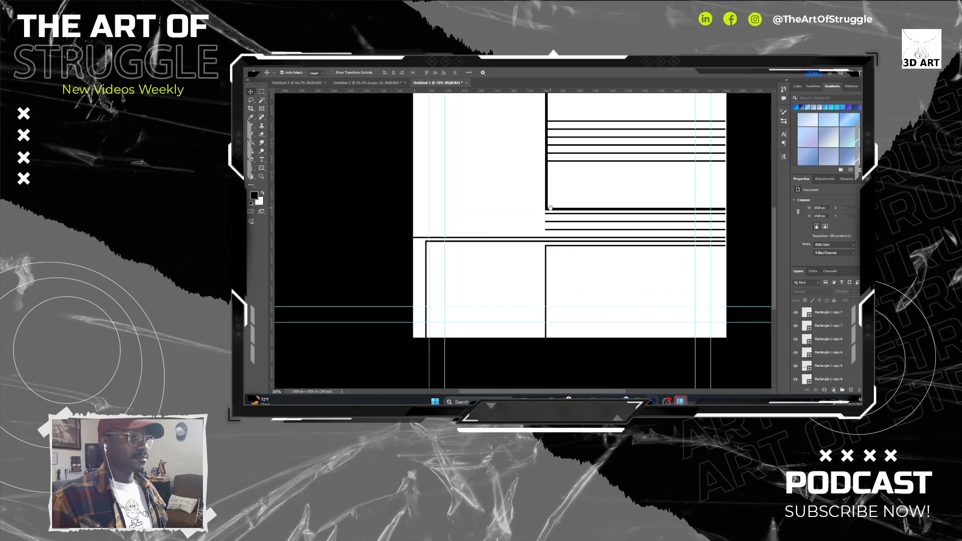
drag(550, 207, 513, 234)
click(507, 235)
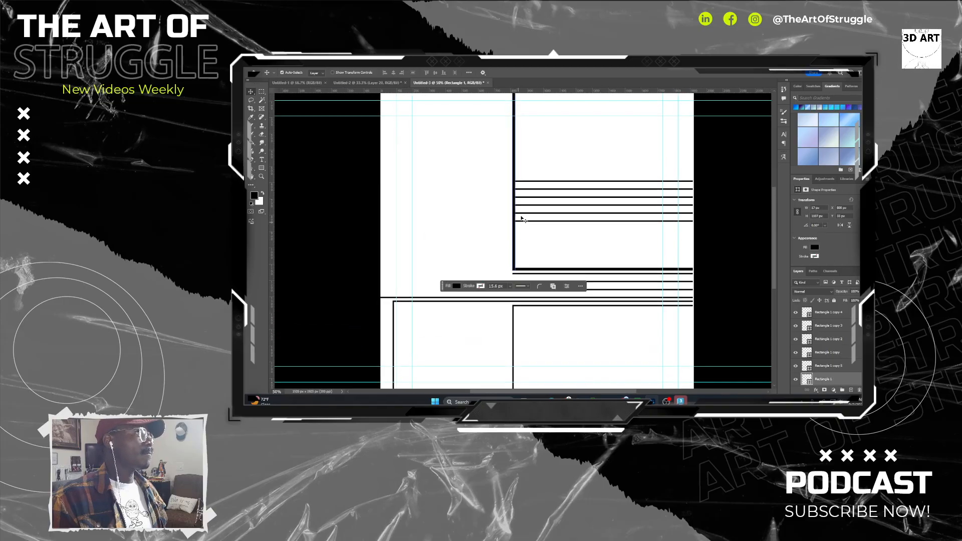
click(565, 188)
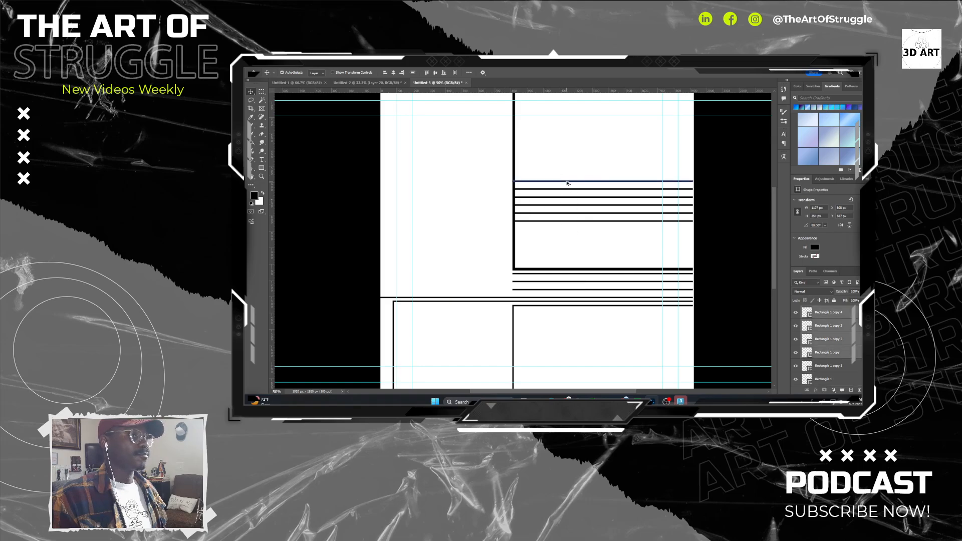
drag(567, 184, 568, 162)
Duplicate the thin vertical line from the lower area so the copy crosses both upper line sets, just right of the thick bar.
drag(533, 305, 541, 250)
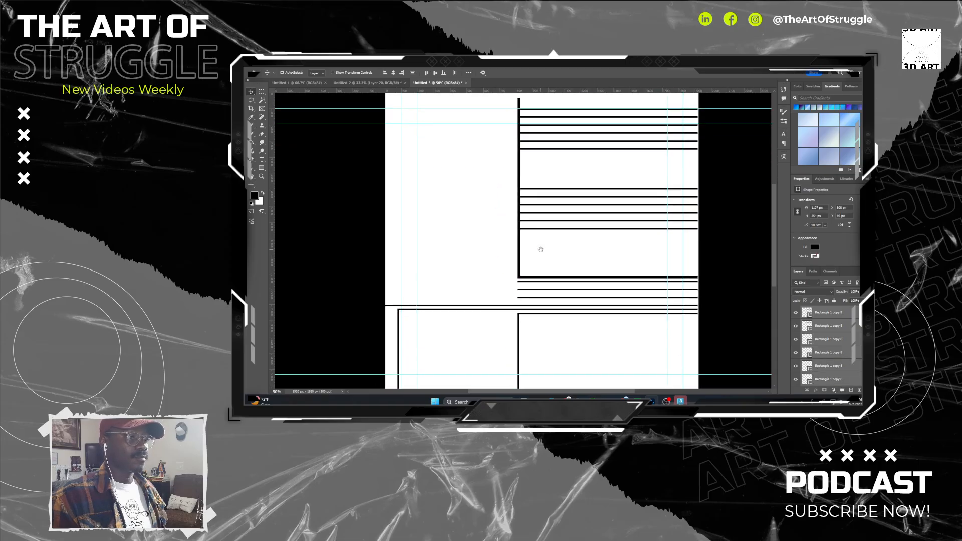
drag(519, 325, 566, 108)
drag(582, 166, 557, 240)
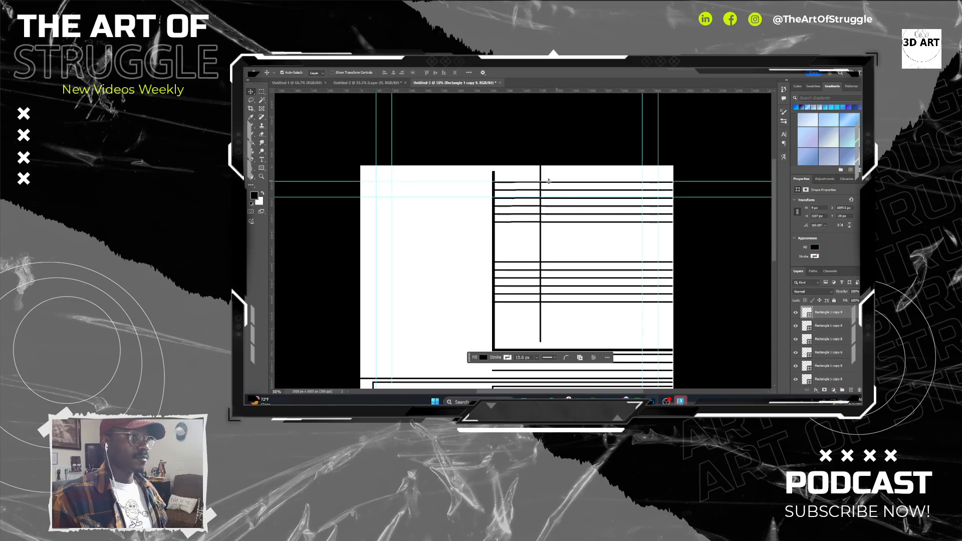
Duplicate the six-line set to the canvas's left side, rotate it 90°, and stretch it from the upper edge to the long horizontal line.
click(591, 193)
drag(616, 175, 432, 327)
key(ctrl+t)
drag(410, 278, 403, 337)
drag(473, 326, 450, 253)
drag(424, 145, 363, 127)
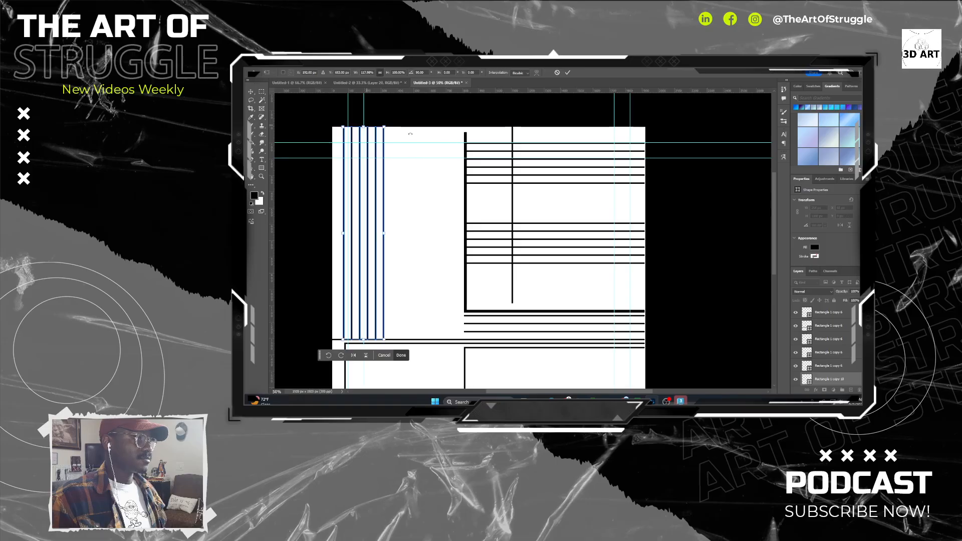
key(Return)
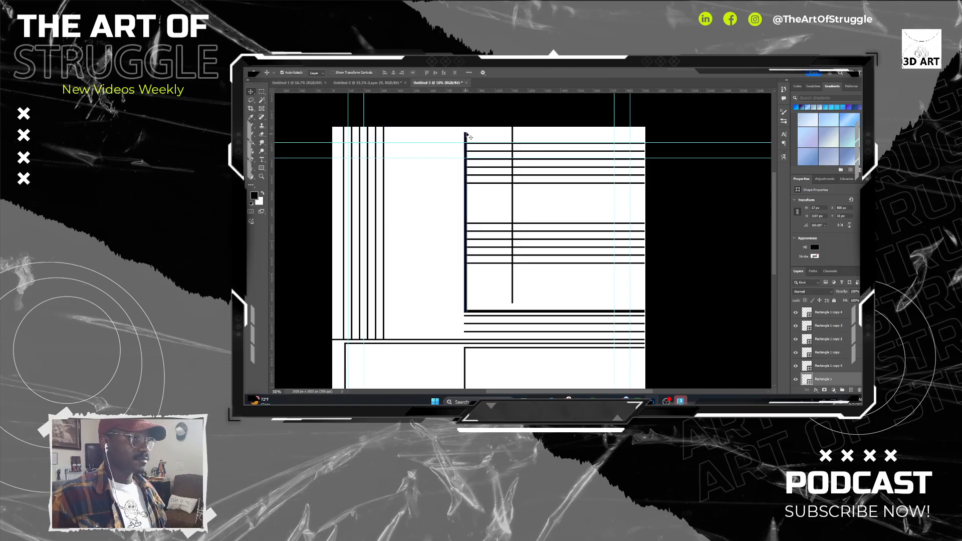
Duplicate the thin vertical line right of the thick bar, placing the copy left of the bar so it crosses the long horizontal line.
click(513, 136)
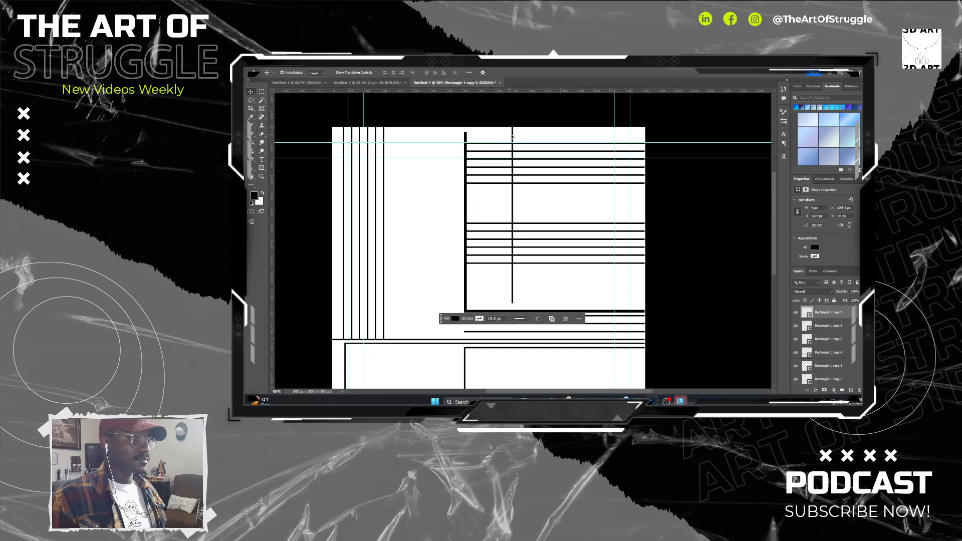
drag(512, 136, 437, 262)
scroll(437, 262, down, 3)
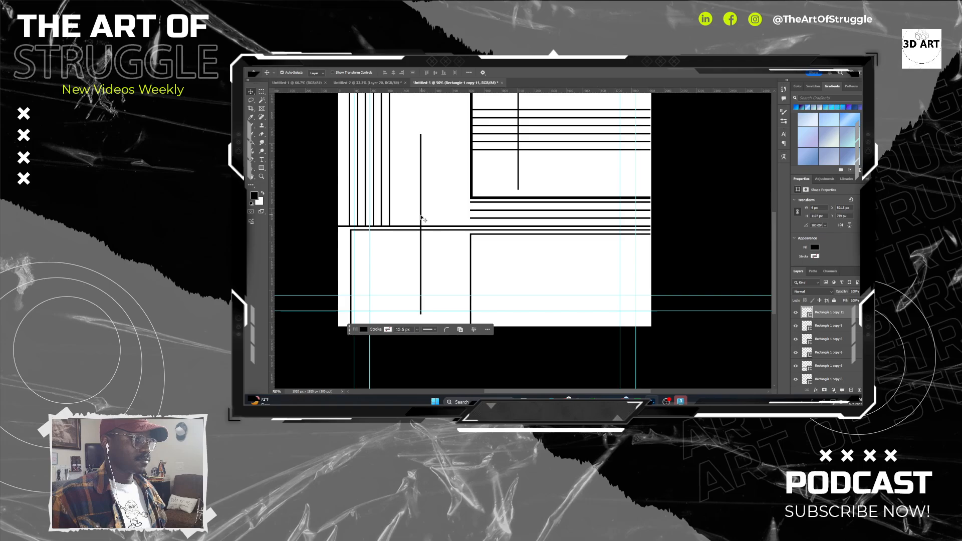
On a new layer, draw a circle about 820 px wide with the Ellipse tool over the lower end of the thick vertical bar.
click(851, 390)
click(261, 169)
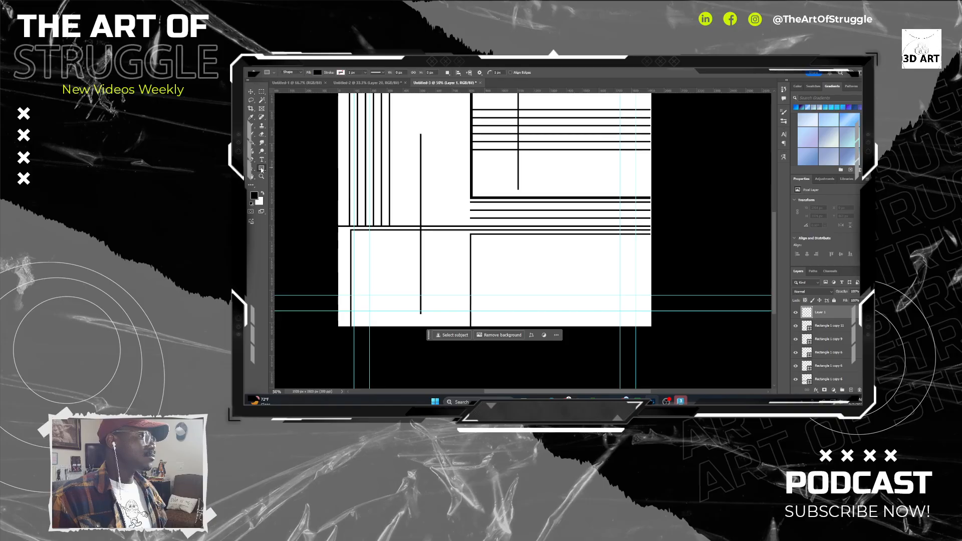
click(278, 174)
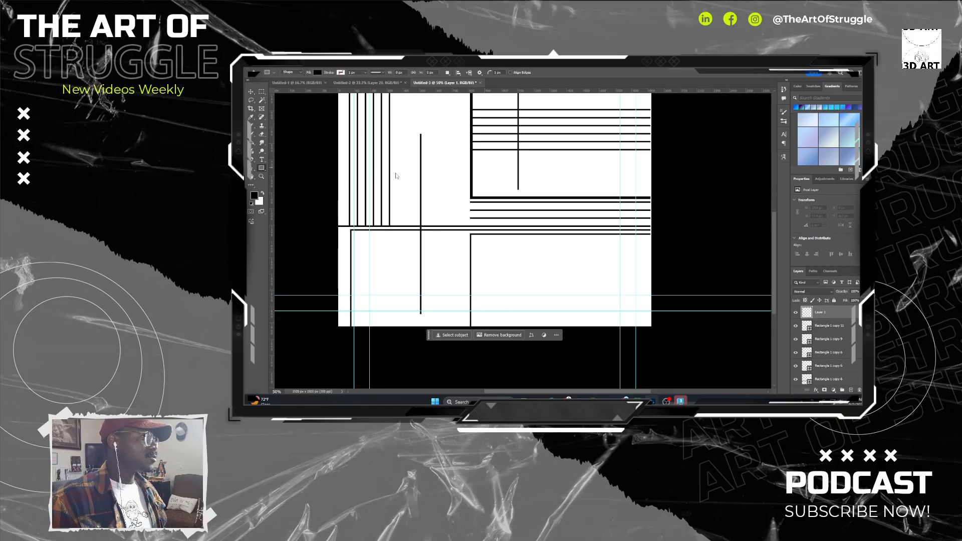
drag(444, 161, 578, 295)
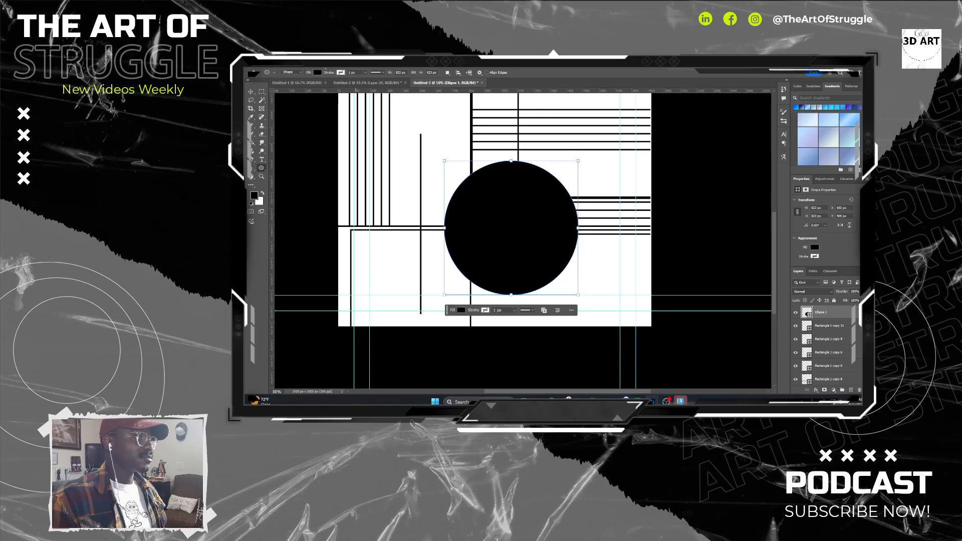
Remove the circle's fill and give it a black stroke about 15.6 px thick.
click(318, 72)
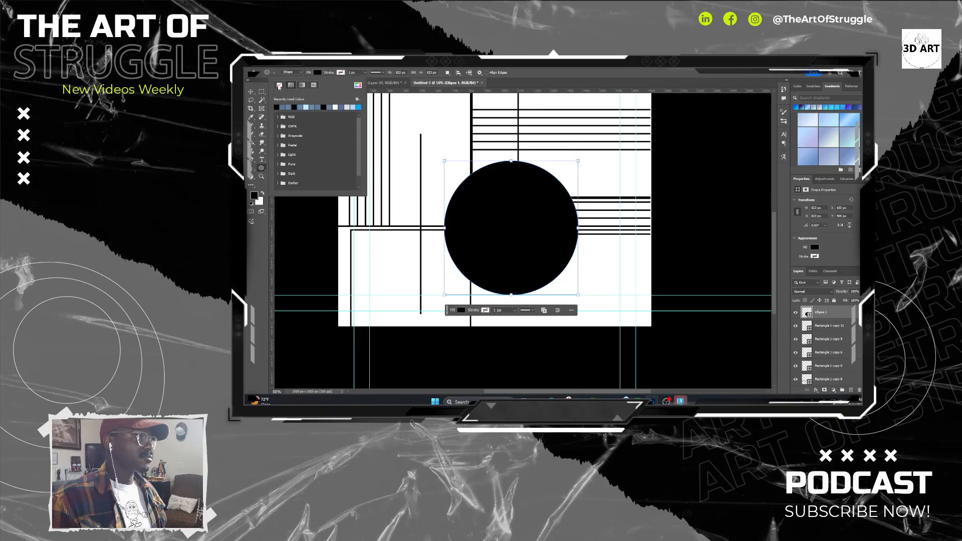
click(280, 86)
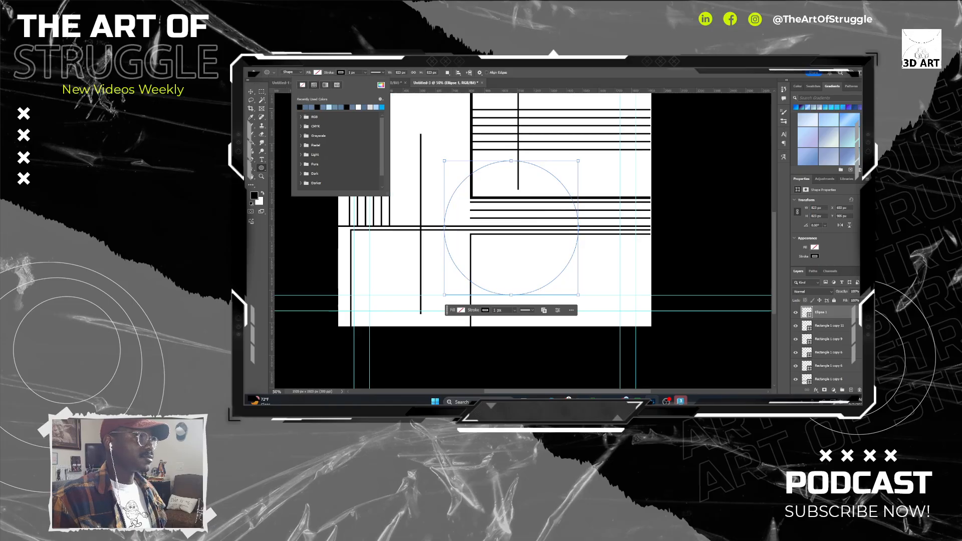
click(366, 72)
drag(363, 81, 367, 81)
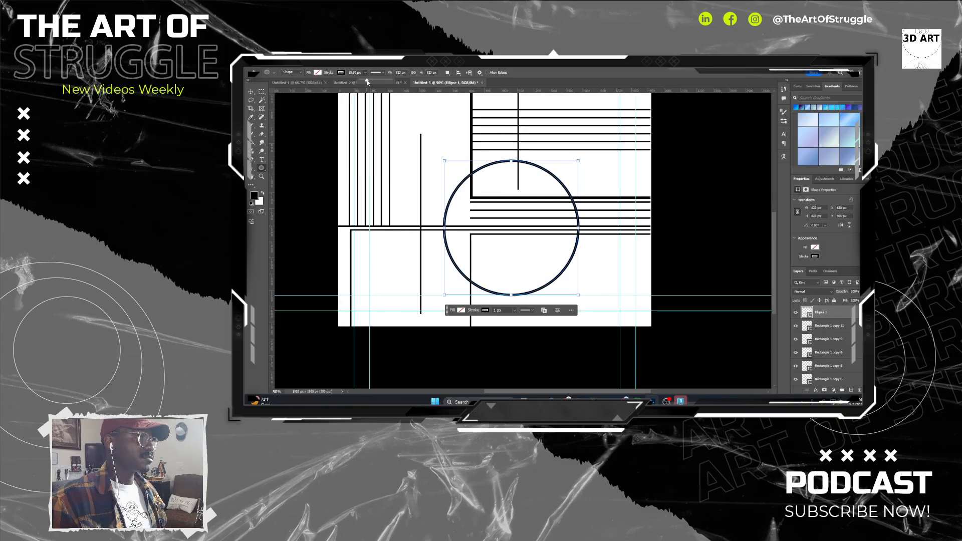
Move the circle slightly up and to the left over the thick bar's lower corner.
click(834, 326)
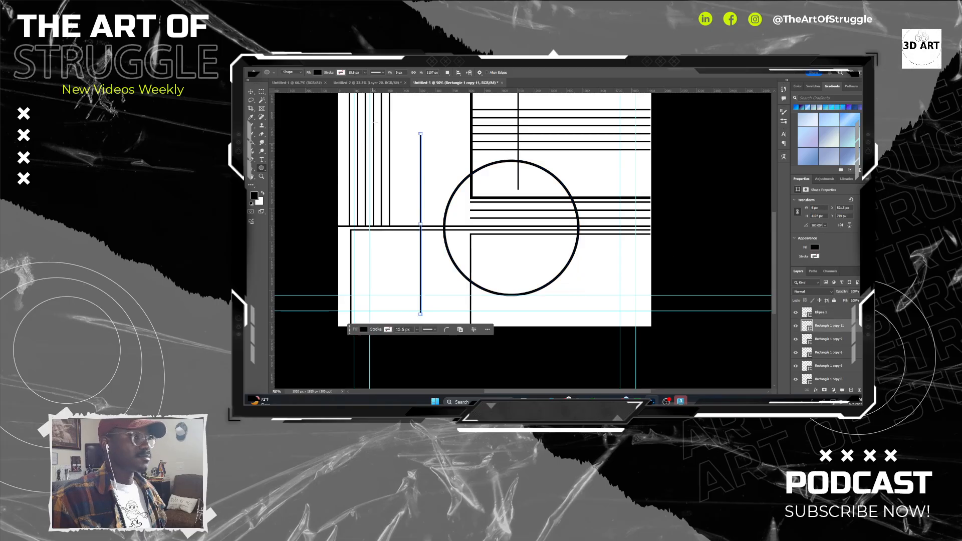
click(251, 92)
drag(496, 160, 434, 166)
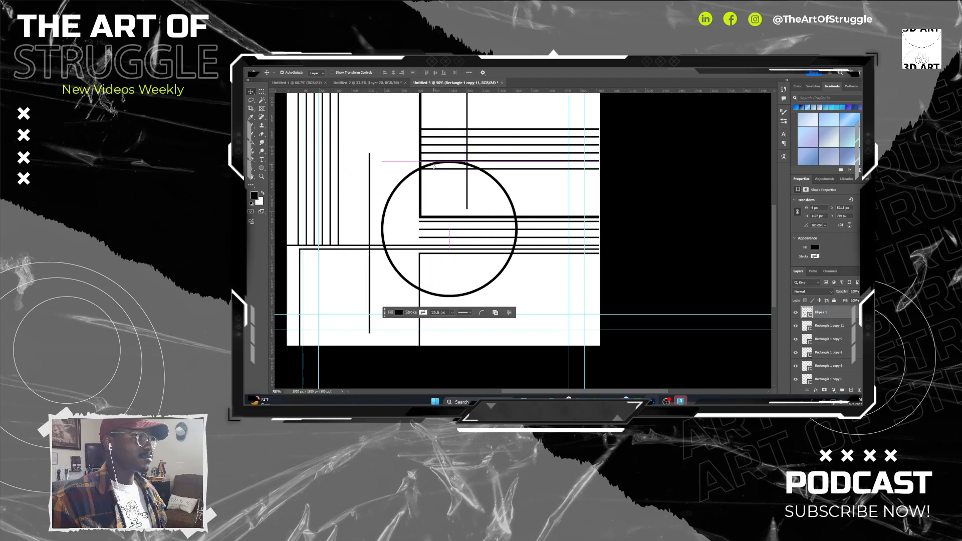
Duplicate a six-line set into the canvas's lower-left area as horizontal lines running from the left edge to the thin vertical line.
key(ctrl+minus)
key(ctrl+minus)
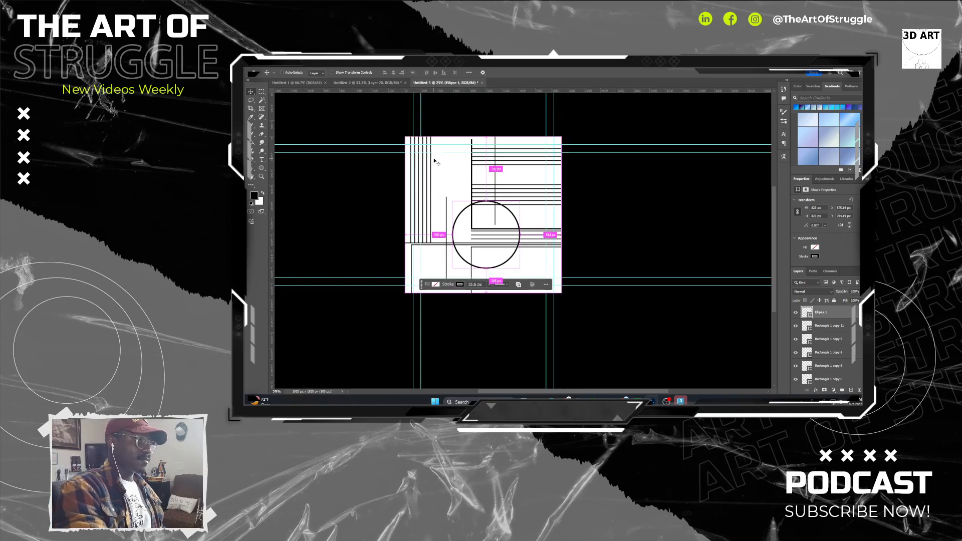
drag(445, 163, 391, 188)
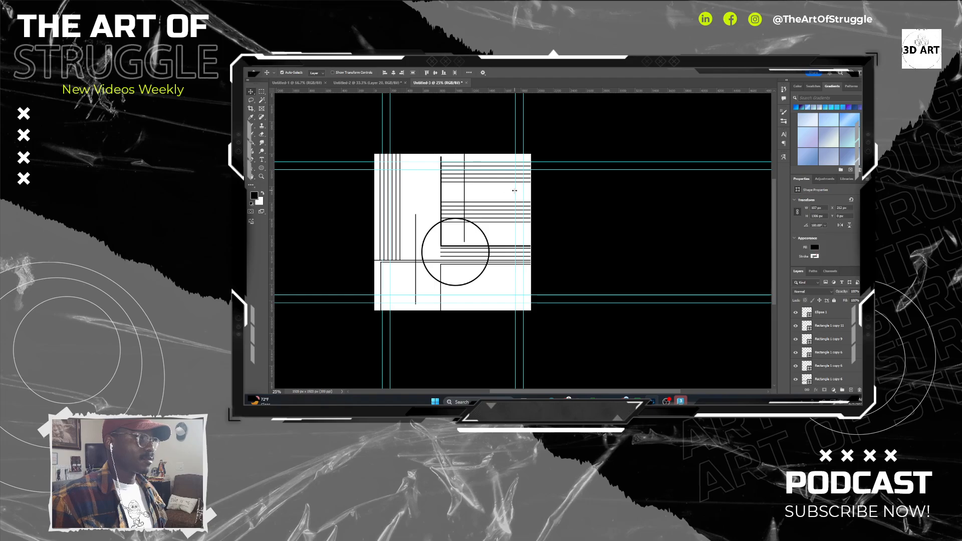
drag(497, 191, 384, 293)
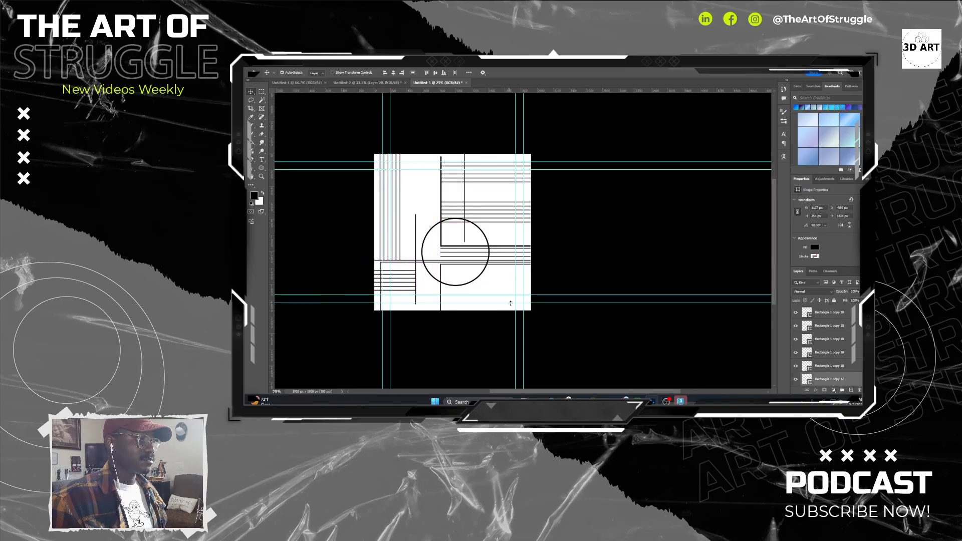
Duplicate the thin vertical line left of the circle, rotate the copy 90°, and place it rightward from the line's upper end to form a corner.
drag(497, 303, 464, 280)
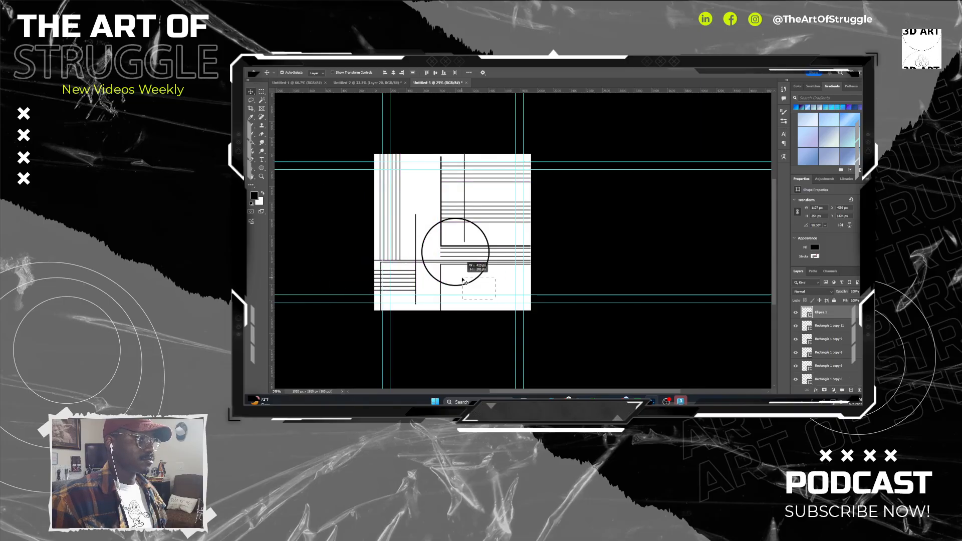
click(416, 215)
click(490, 205)
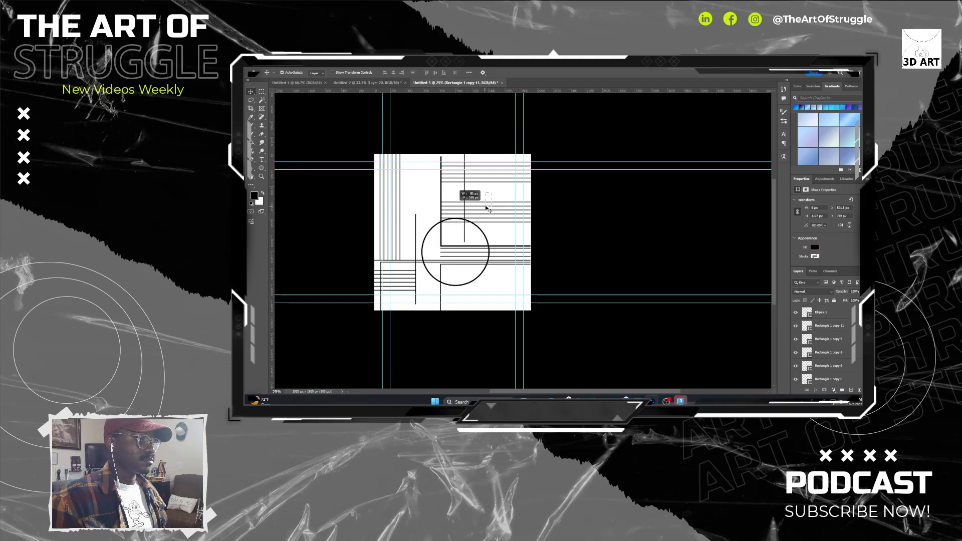
drag(489, 204, 465, 215)
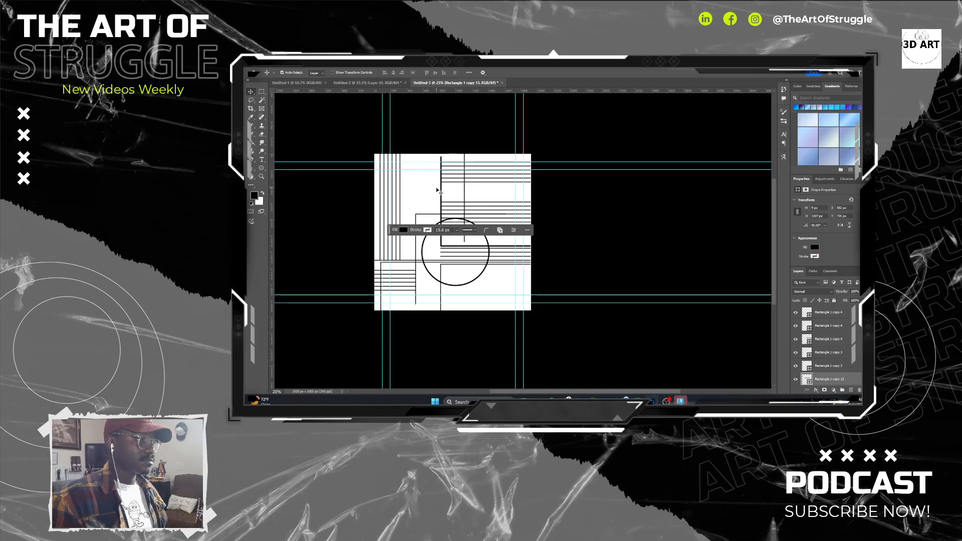
Duplicate the new corner's vertical line a short way to the right, so the copy hangs from the horizontal line and crosses the circle.
key(ctrl+plus)
key(ctrl+plus)
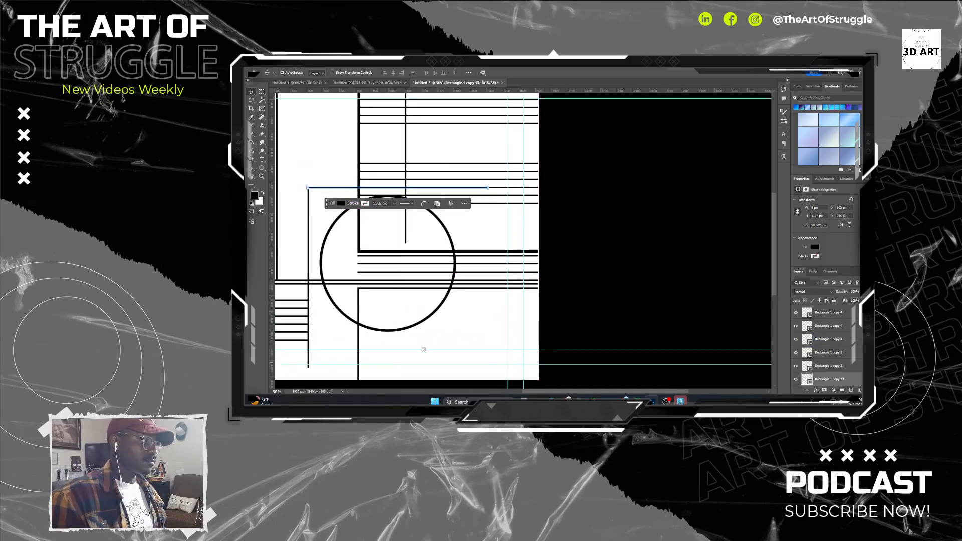
drag(421, 348, 529, 286)
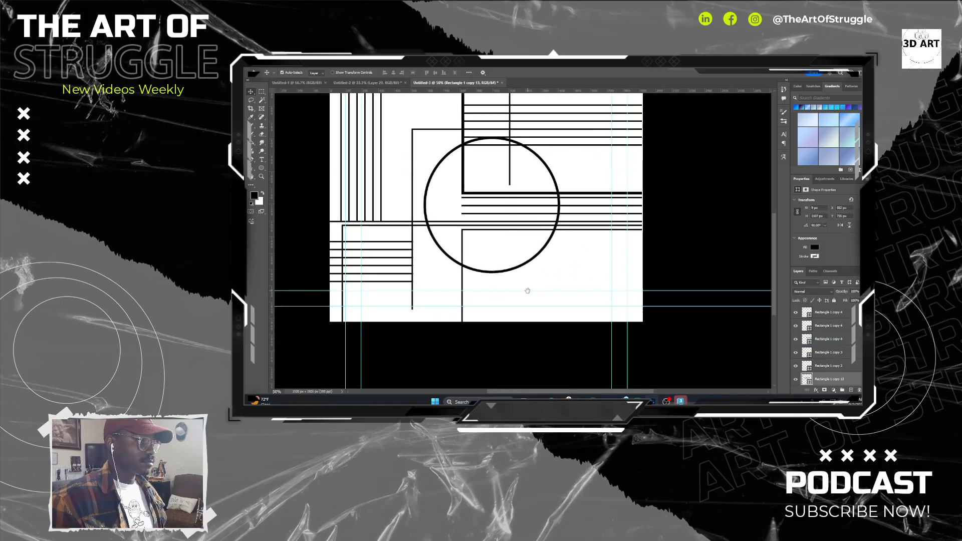
click(415, 306)
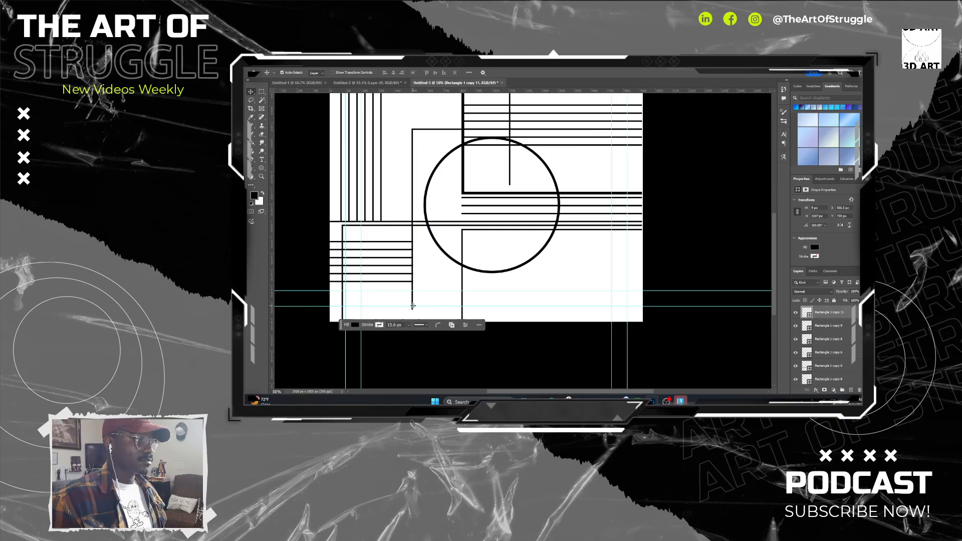
drag(413, 304, 442, 303)
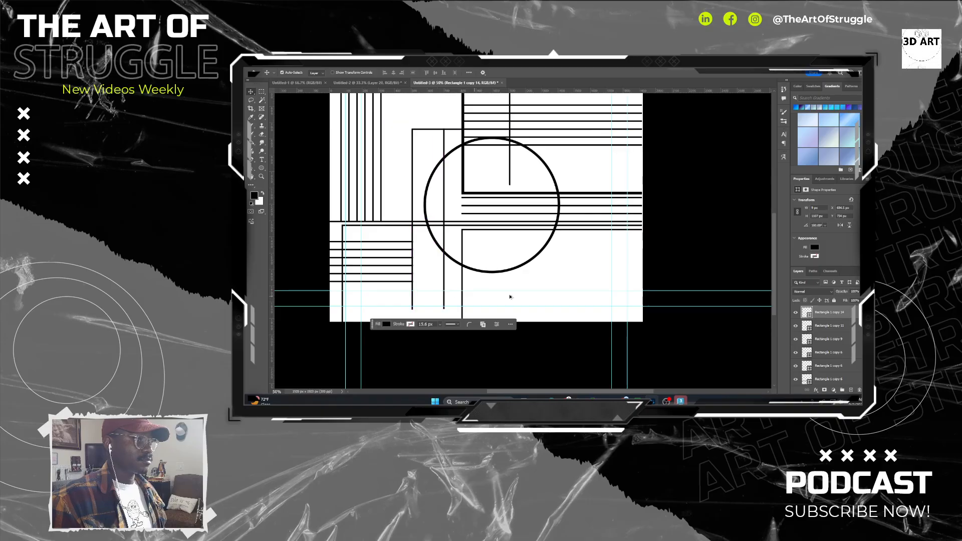
Duplicate the thin vertical line right of the thick bar downward, so the copy runs from the thick horizontal line past the canvas's lower edge.
click(542, 299)
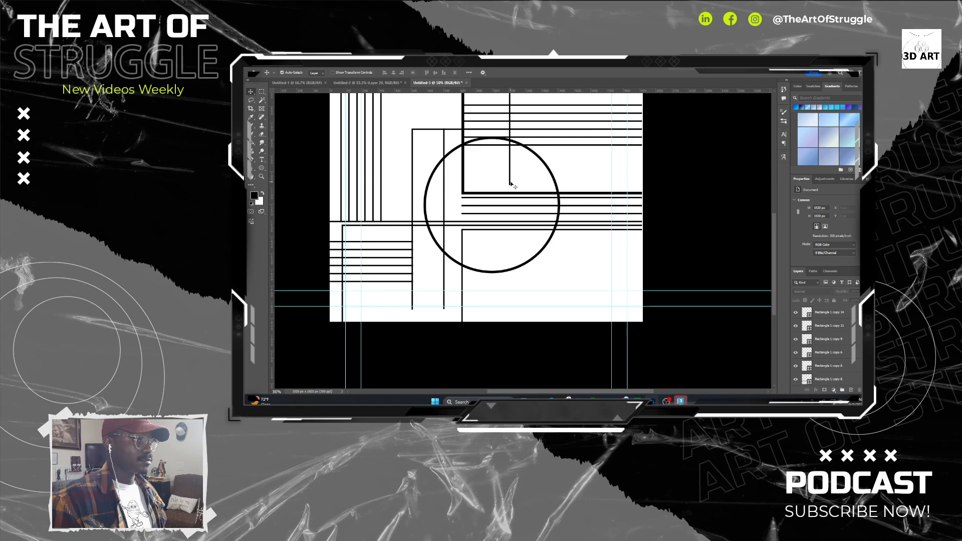
drag(510, 182, 510, 380)
drag(469, 218, 466, 196)
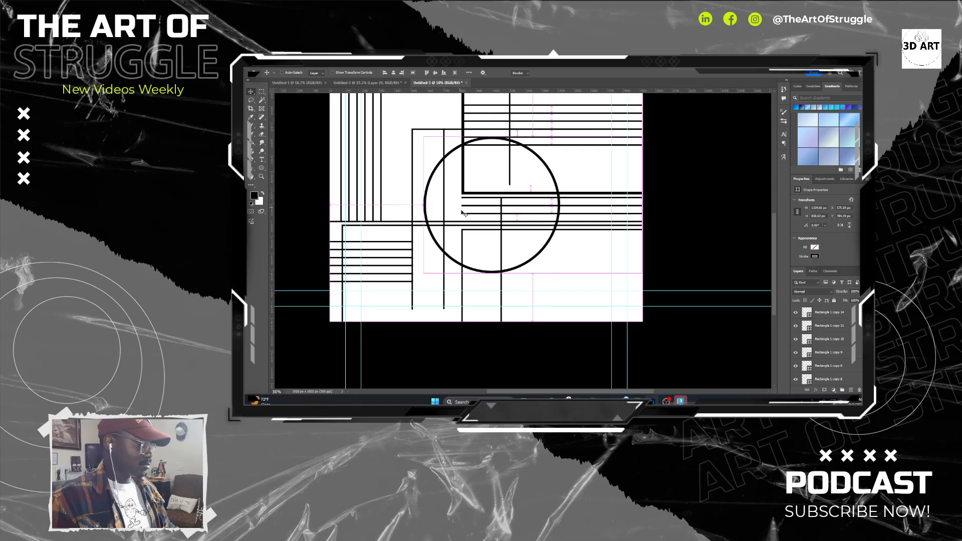
key(ctrl+t)
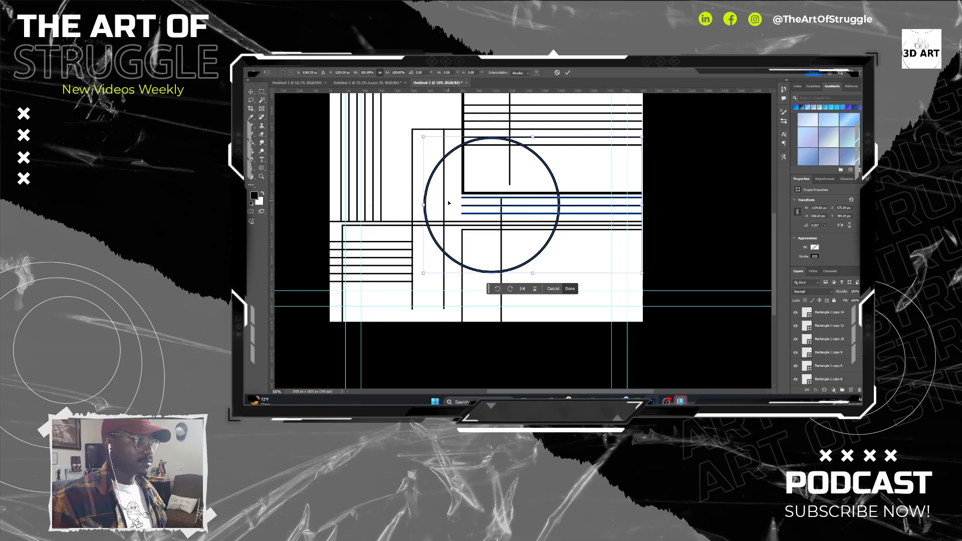
key(Return)
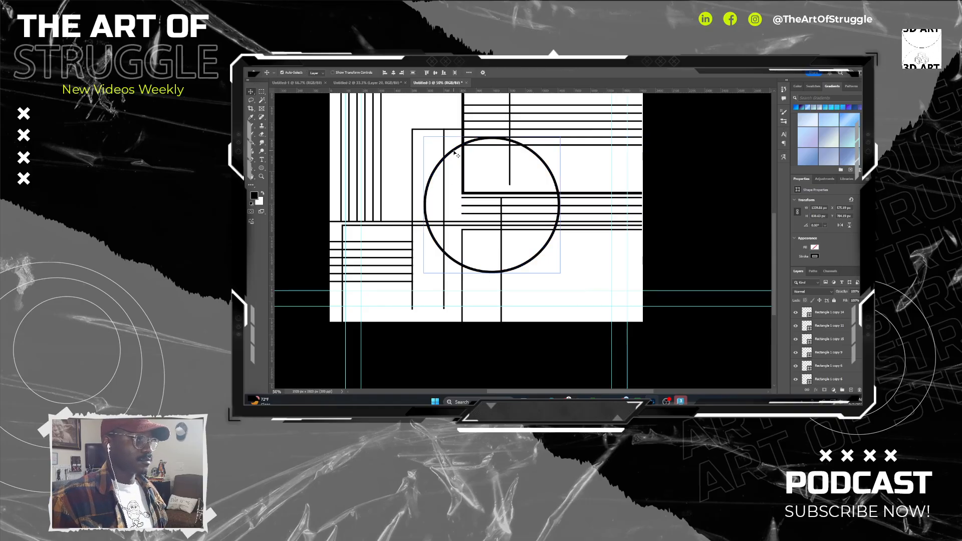
drag(455, 152, 413, 214)
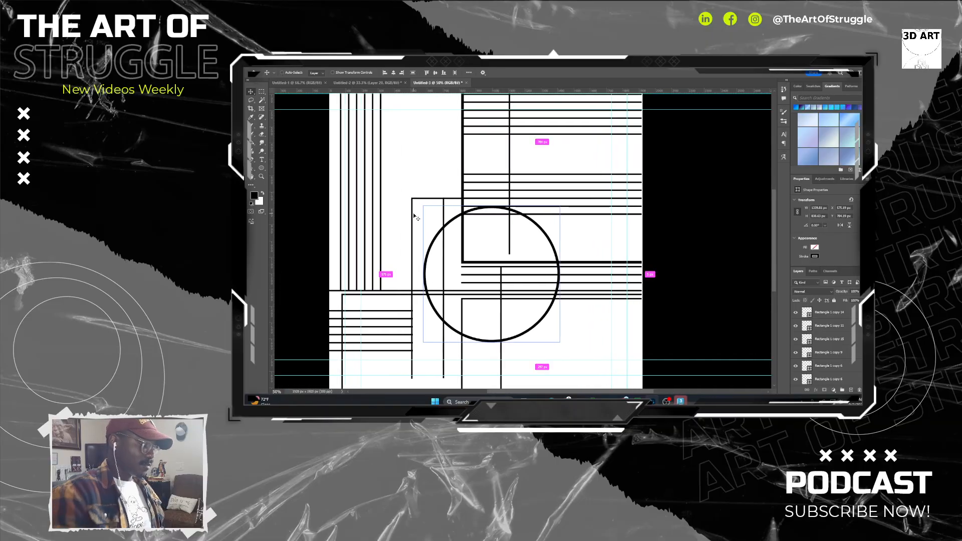
key(ctrl+minus)
key(ctrl+minus)
key(ctrl+minus)
key(ctrl+minus)
drag(562, 223, 533, 229)
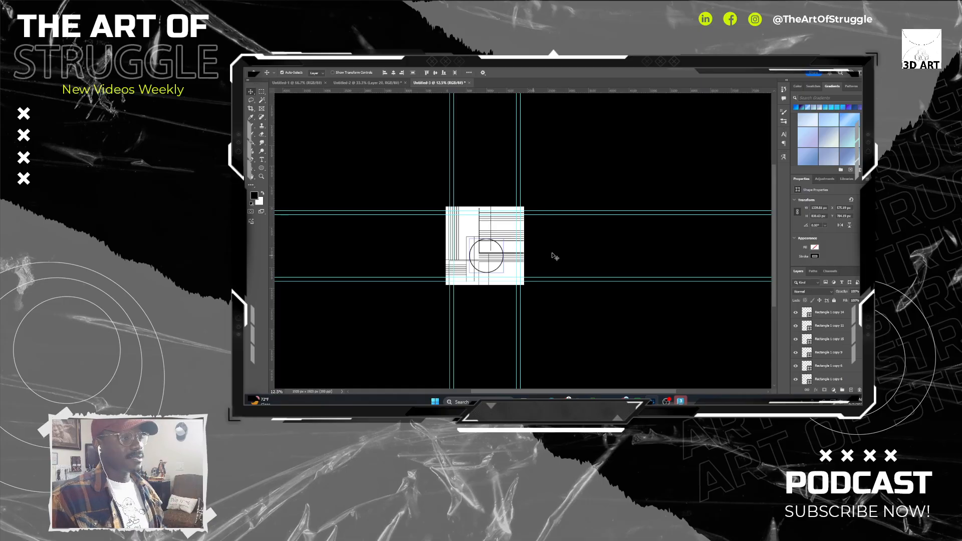
key(ctrl)
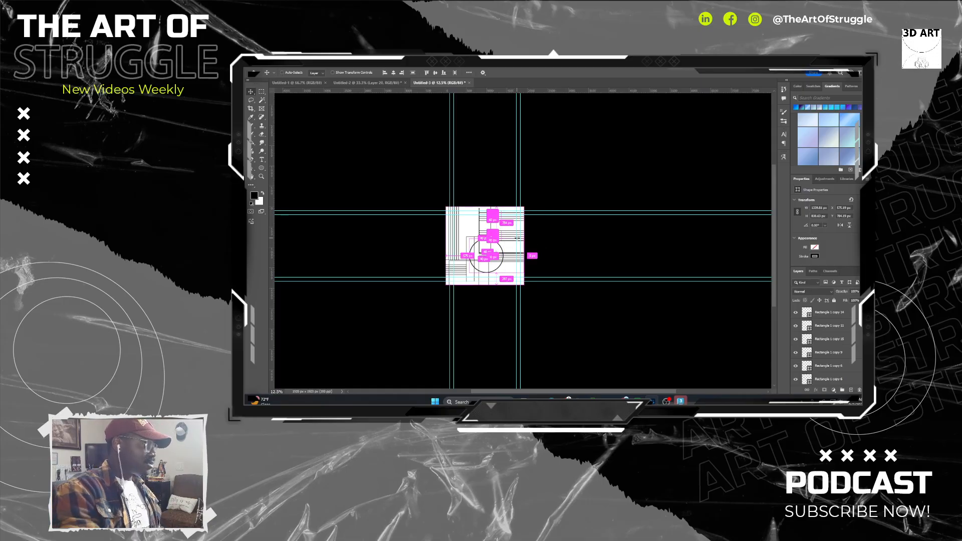
Draw an artboard that exactly covers the whole square canvas with the Artboard tool.
scroll(517, 238, up, 3)
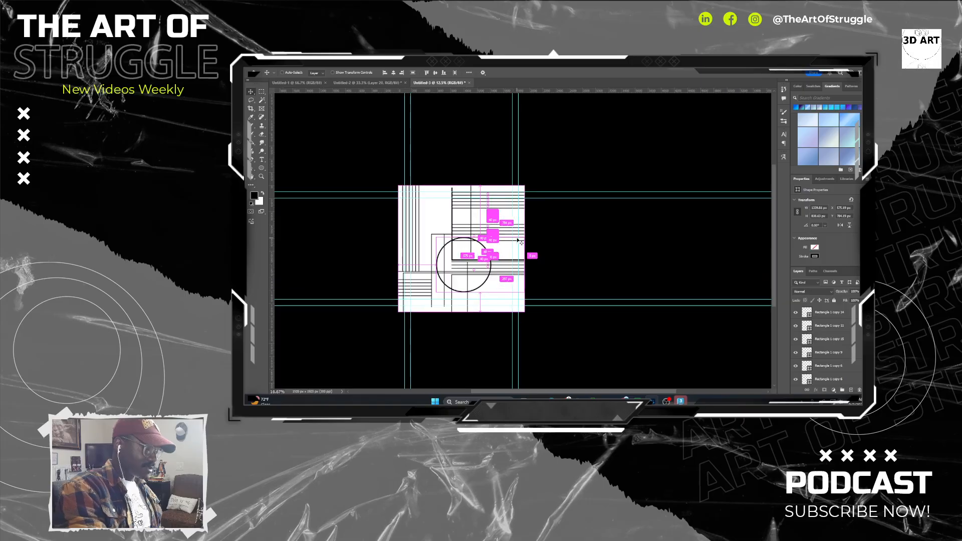
right_click(253, 95)
click(273, 99)
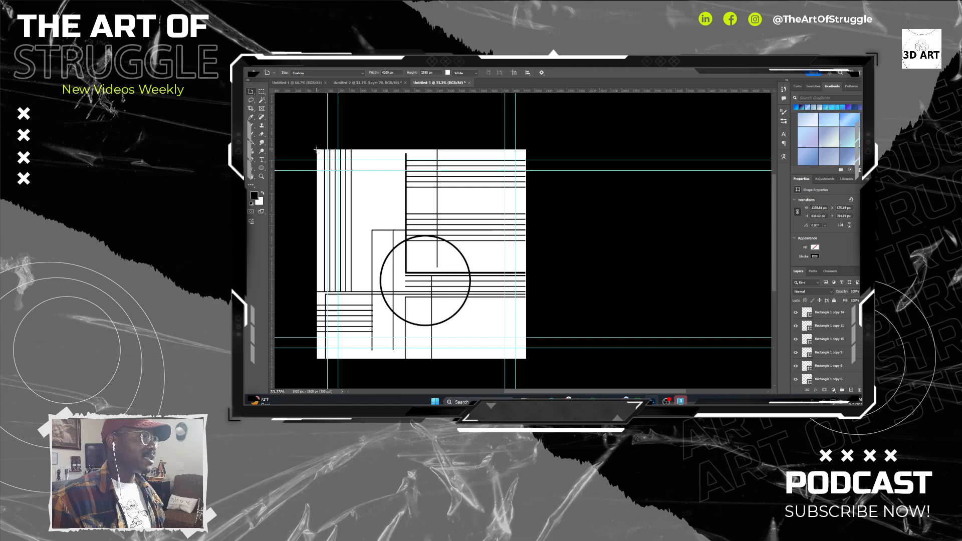
drag(317, 149, 526, 360)
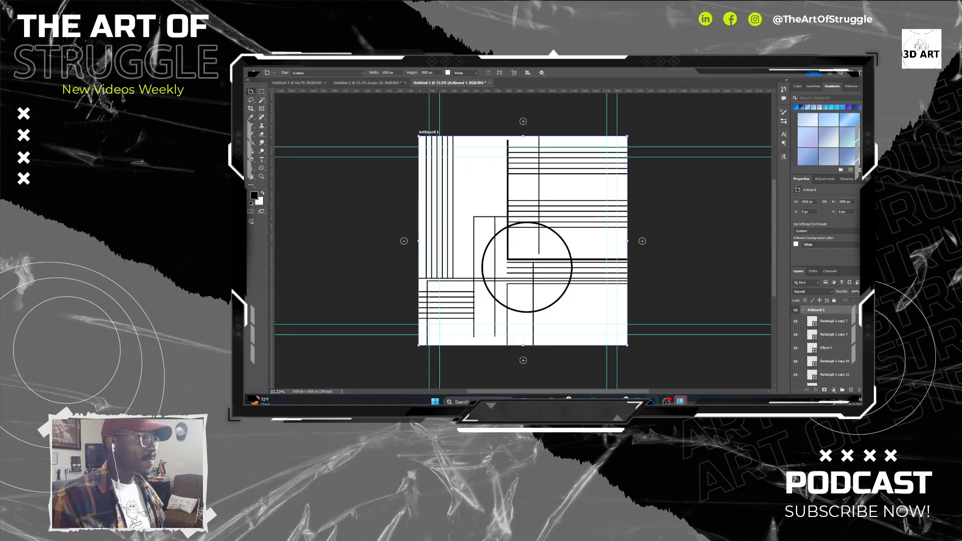
Add a second blank artboard of the same size to the right of Artboard 1.
right_click(253, 93)
click(266, 99)
scroll(566, 219, right, 3)
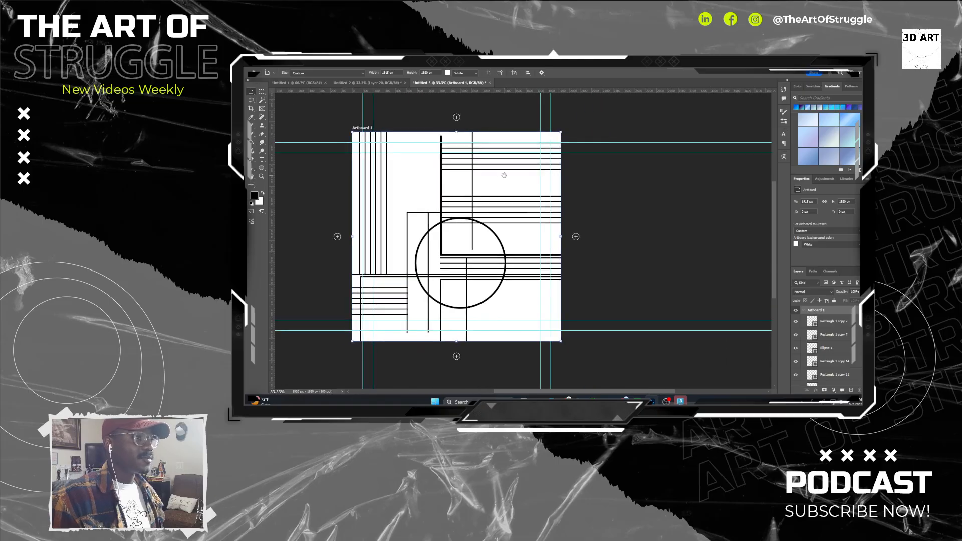
click(569, 236)
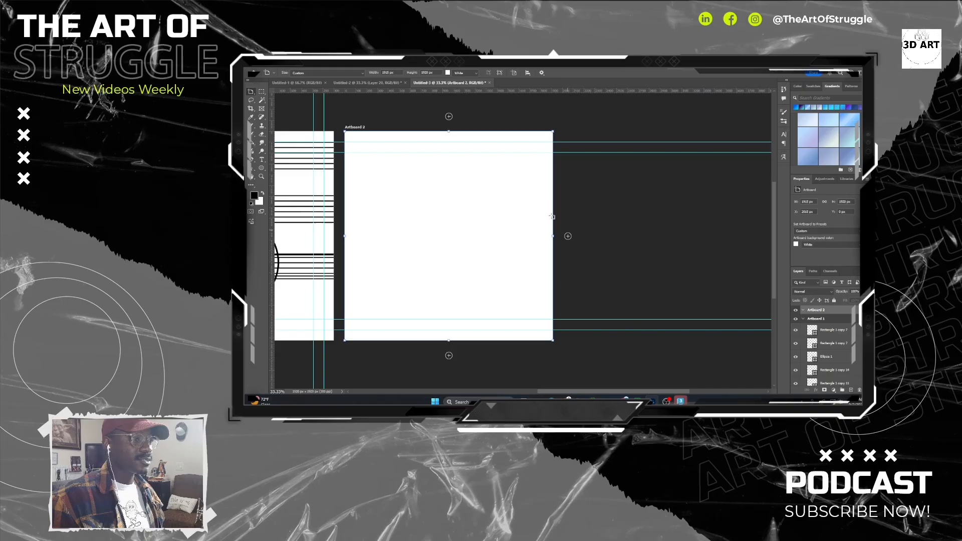
scroll(576, 201, left, 3)
scroll(533, 219, left, 4)
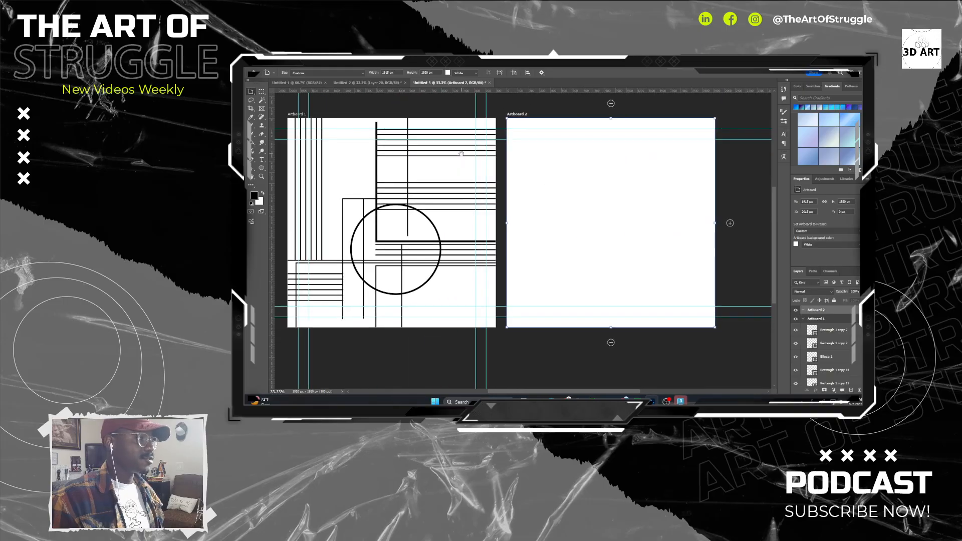
Copy all the line and circle shapes from Artboard 1 into the same position on blank Artboard 2 and deselect them.
click(254, 92)
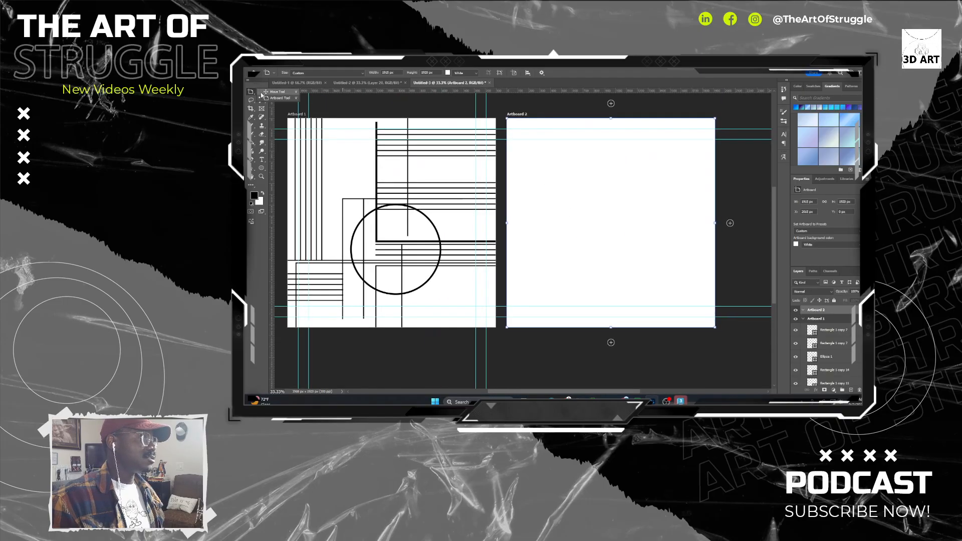
click(274, 92)
drag(351, 116, 398, 132)
drag(317, 126, 549, 345)
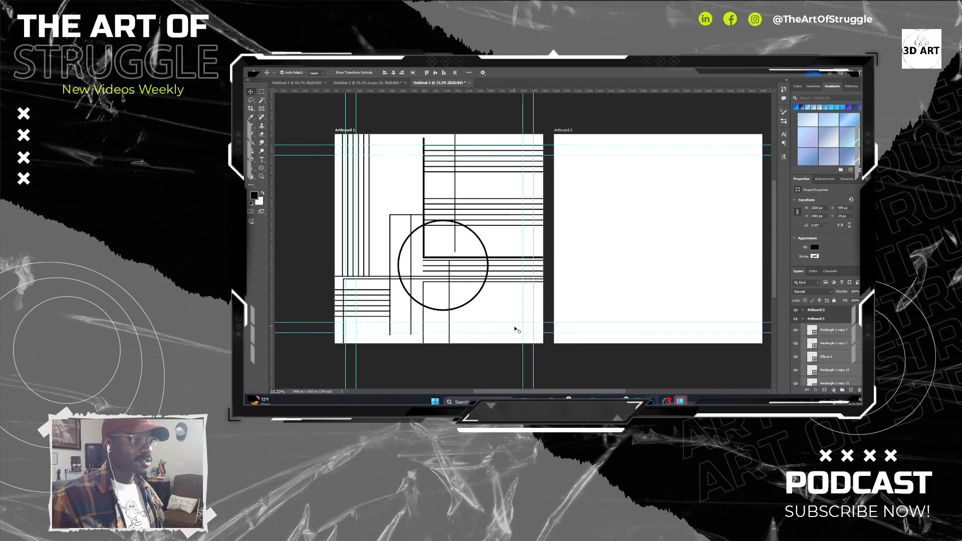
click(585, 157)
key(ctrl+v)
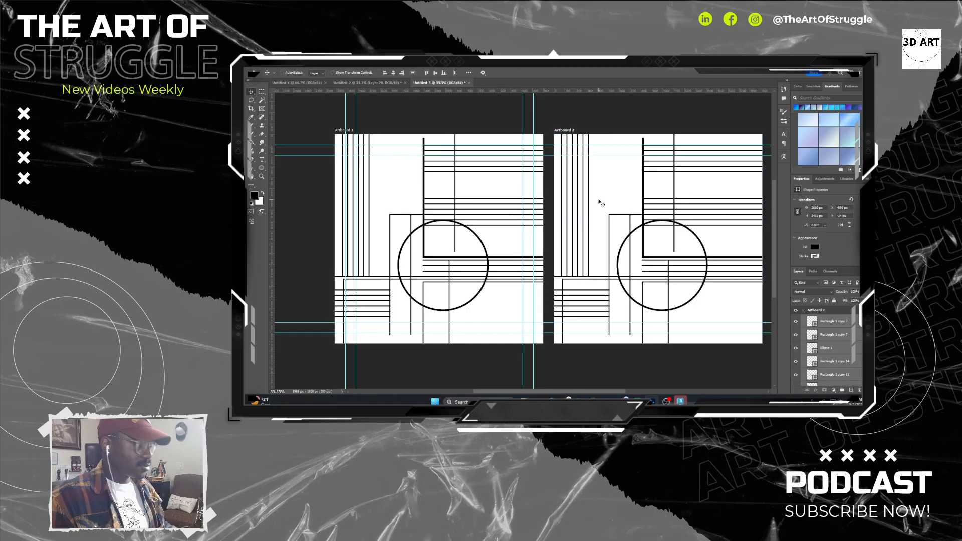
drag(710, 310, 612, 304)
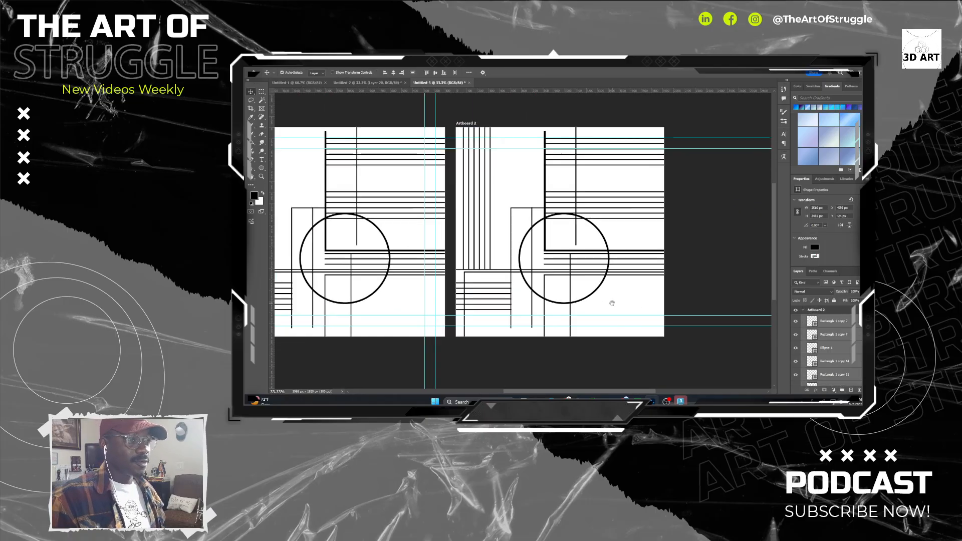
click(714, 231)
Rotate Artboard 2's group of long vertical lines to a rising diagonal and shift it to reach the thick vertical bar.
drag(590, 217, 609, 218)
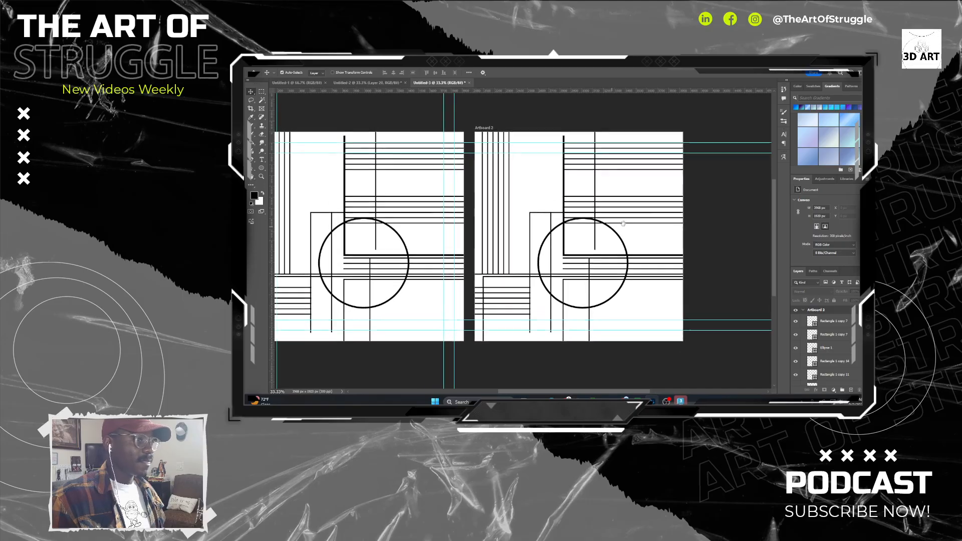
click(596, 184)
drag(596, 184, 517, 205)
drag(545, 173, 480, 178)
key(ctrl+t)
drag(527, 127, 575, 150)
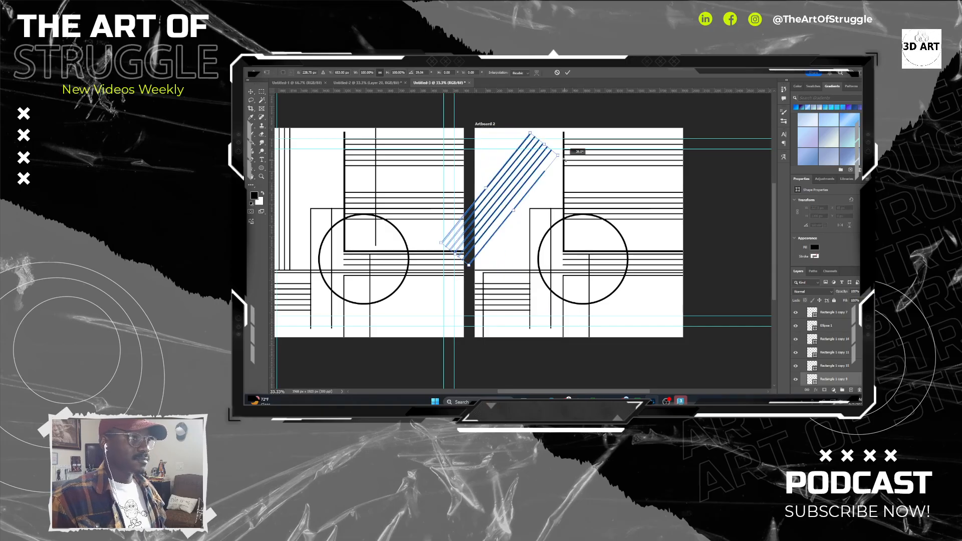
drag(515, 188, 537, 197)
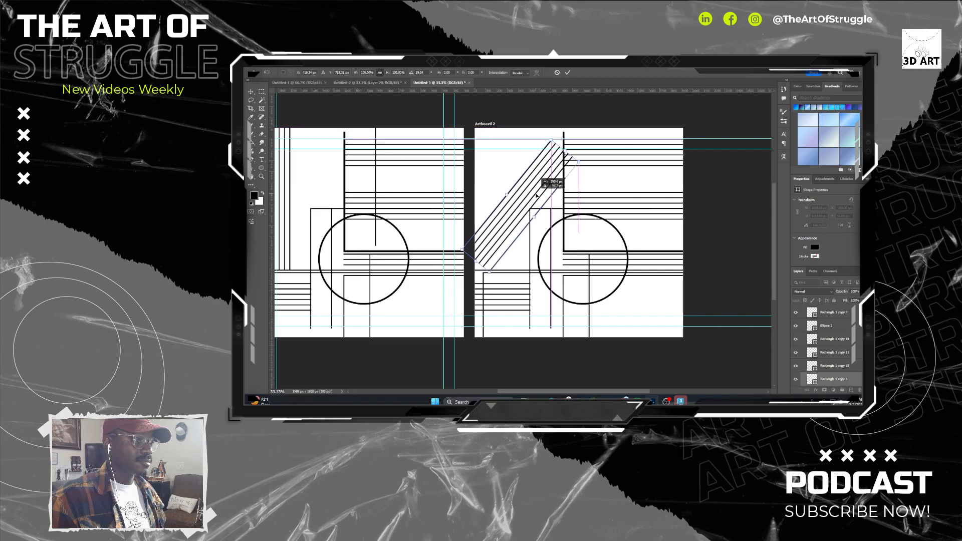
key(Return)
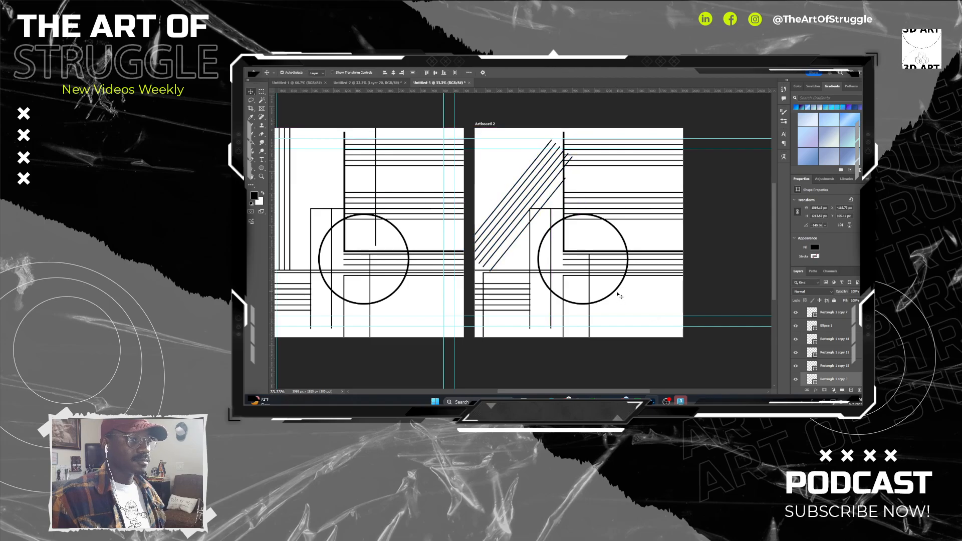
Move Artboard 2's circle to the upper-left corner of the artboard and scale it down to just over a third.
mouse_move(618, 294)
mouse_down()
mouse_move(626, 296)
mouse_move(557, 196)
mouse_up()
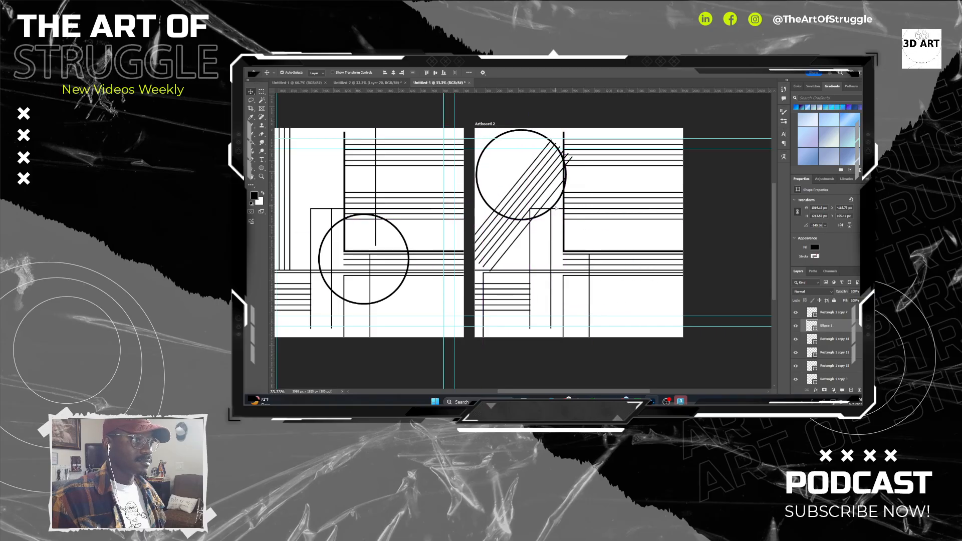
key(ctrl+t)
drag(566, 129, 508, 155)
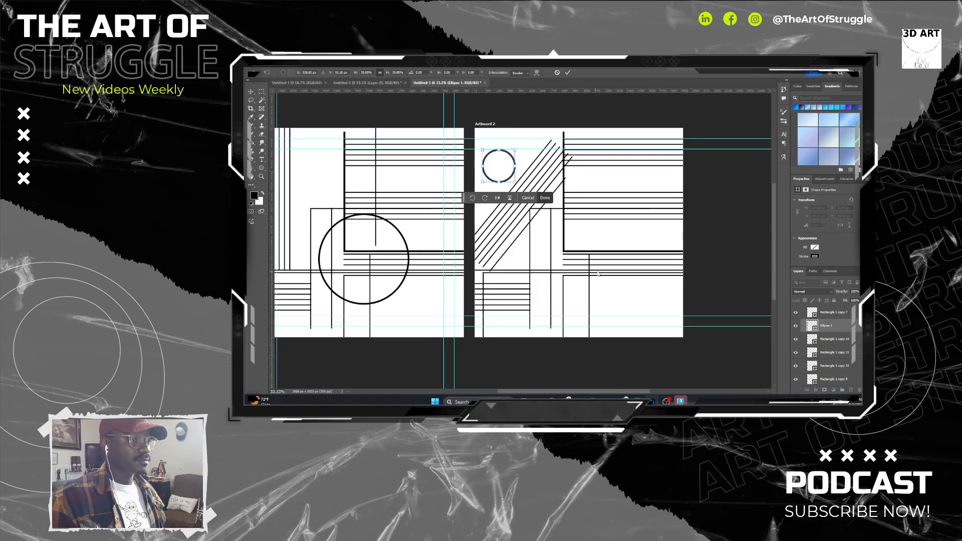
drag(622, 284, 541, 266)
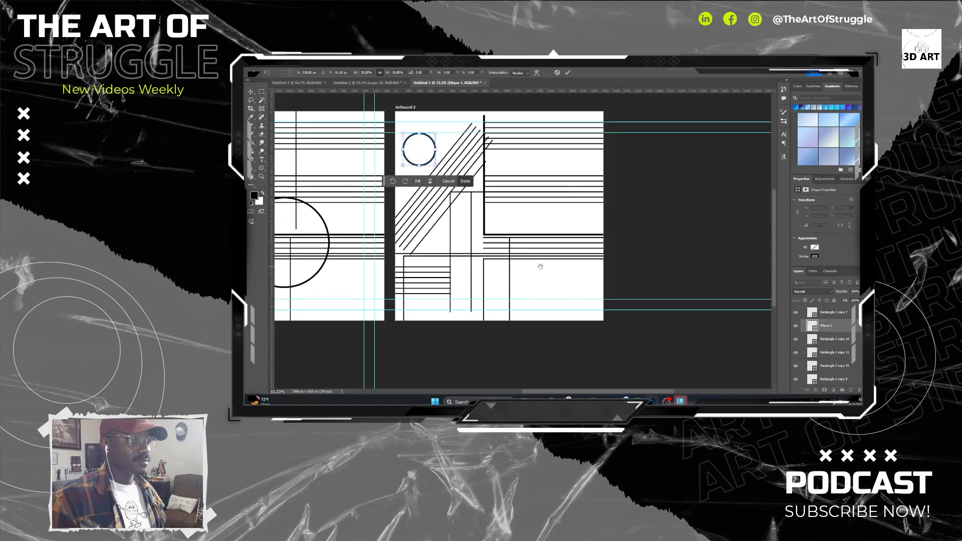
key(Return)
Rotate the long horizontal lines at the middle right of Artboard 2 by 90 degrees so they stand vertically.
click(565, 284)
click(515, 223)
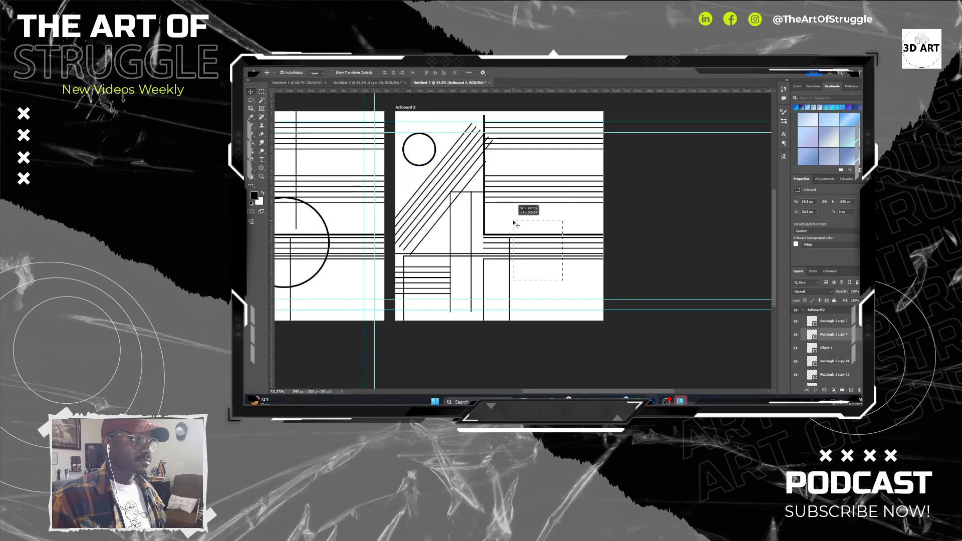
key(ctrl+t)
drag(606, 219, 560, 238)
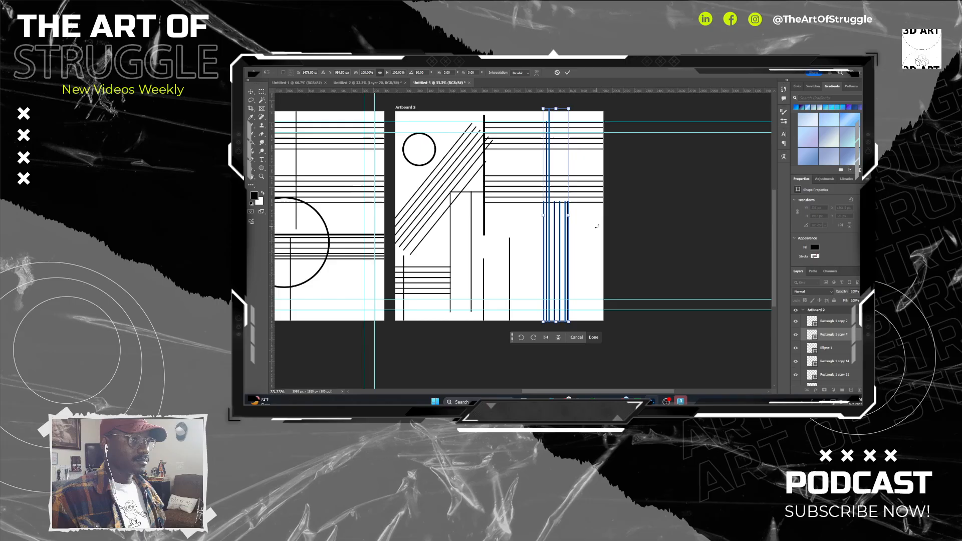
click(594, 338)
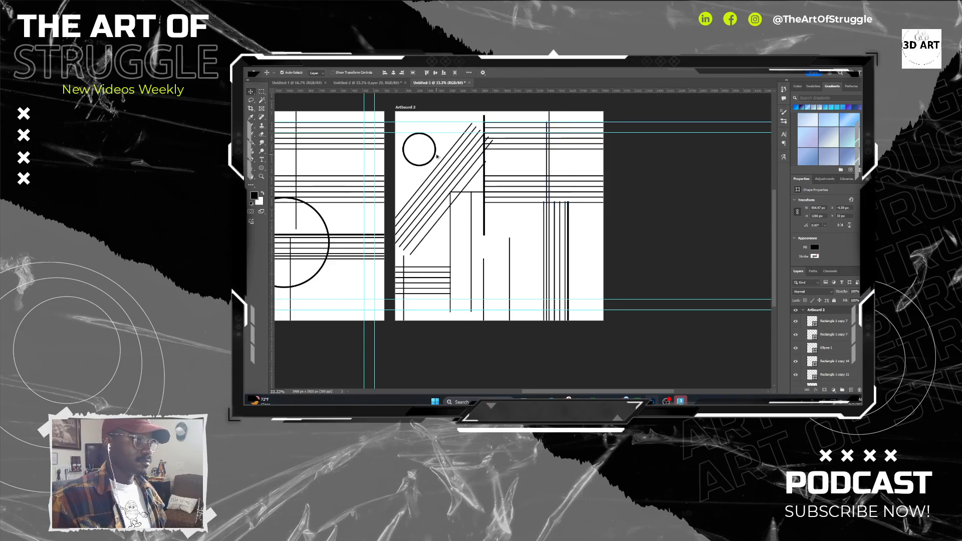
Duplicate Artboard 2's small circle three times, placing the copies at the thick bar's lower end, the thin line's top and the vertical line group.
drag(438, 156, 574, 190)
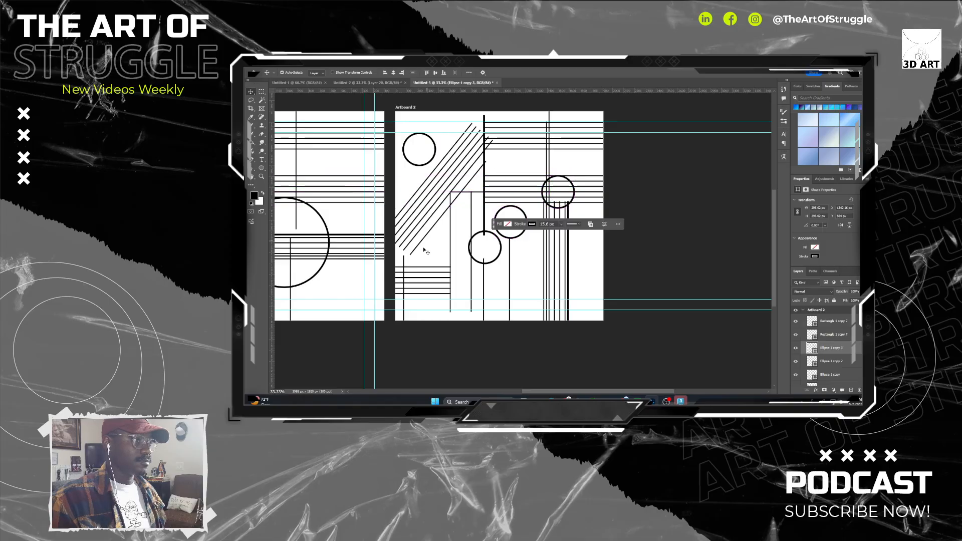
drag(413, 258, 507, 263)
drag(429, 100, 480, 120)
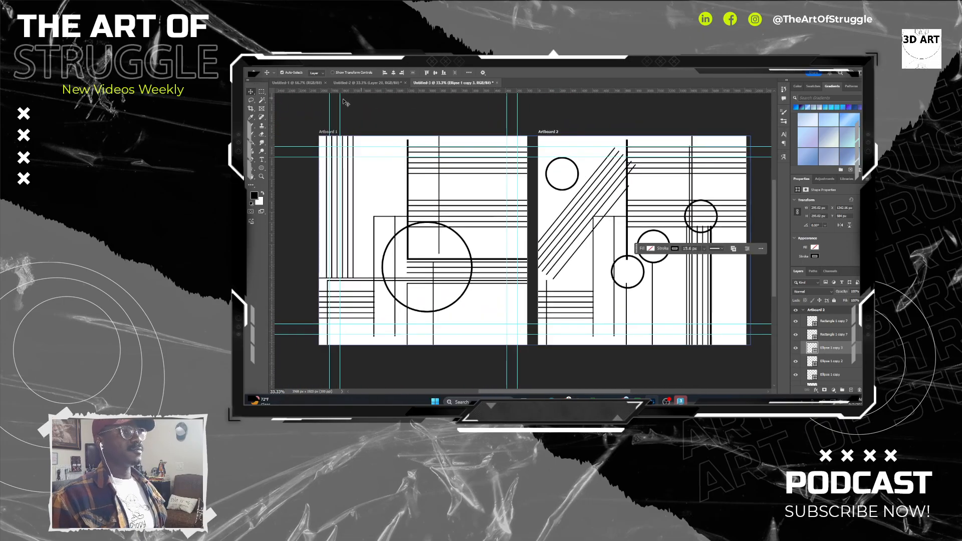
click(305, 112)
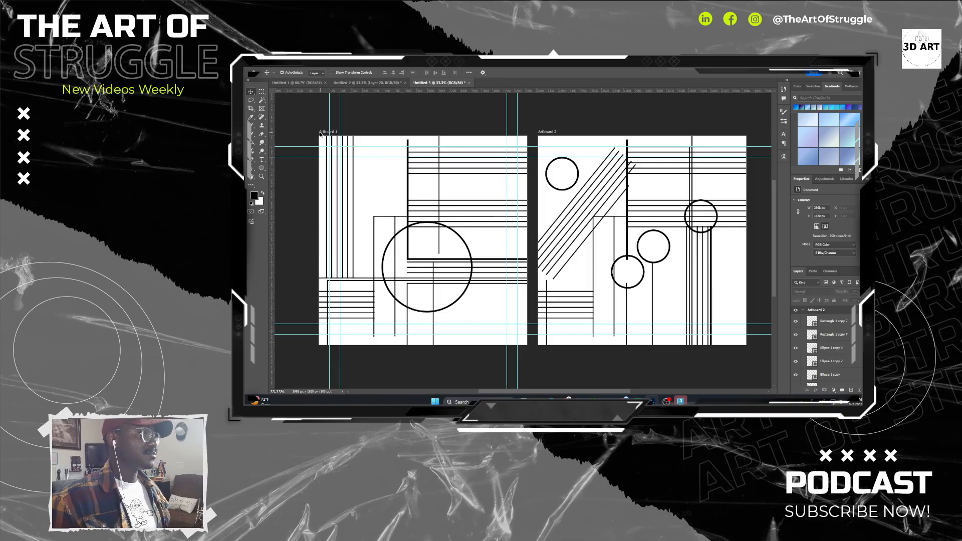
Set Artboard 1's background color to Transparent and hide its white Layer 0.
click(320, 133)
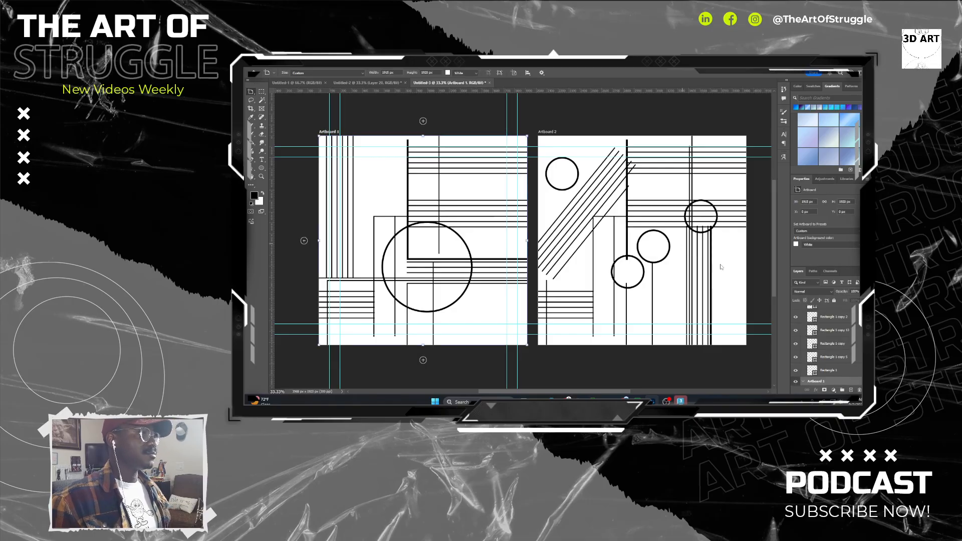
click(812, 244)
click(813, 260)
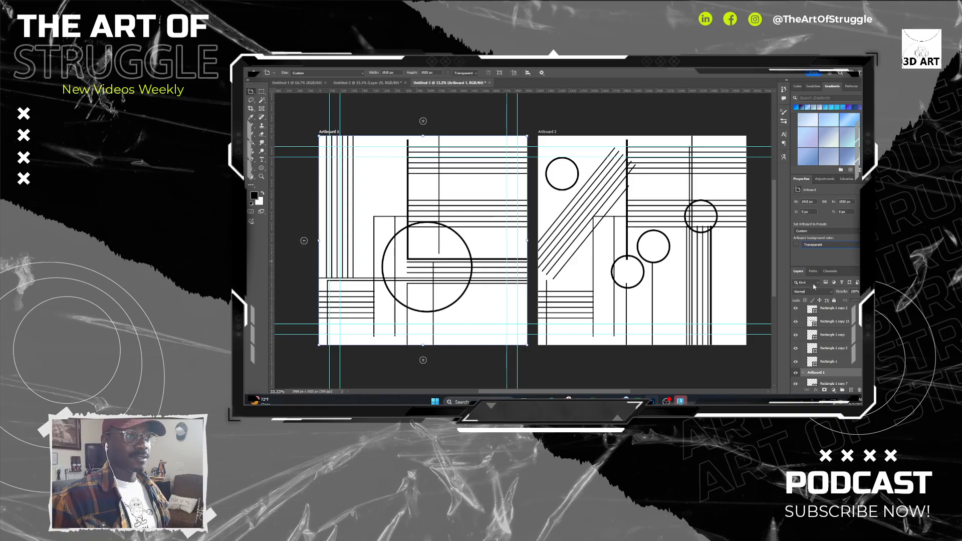
scroll(844, 341, down, 5)
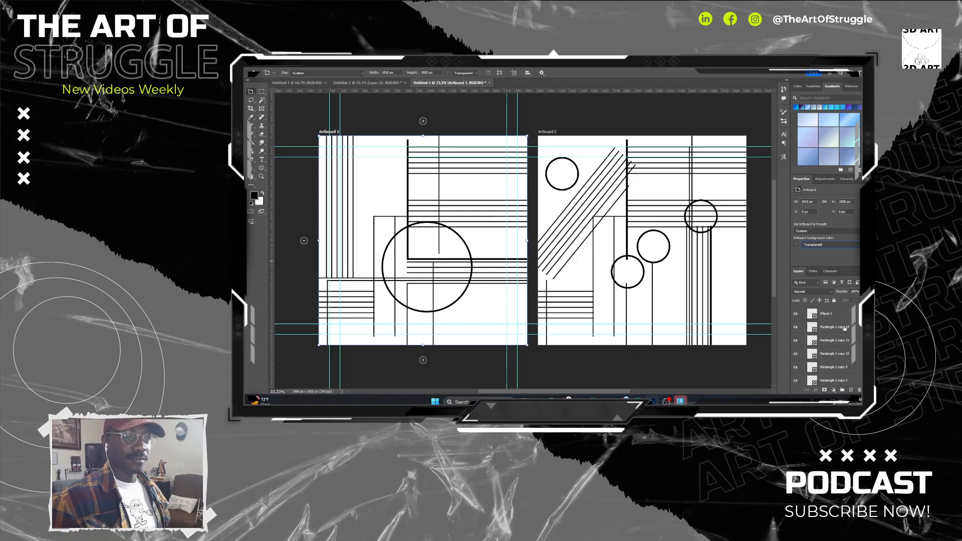
scroll(844, 341, down, 5)
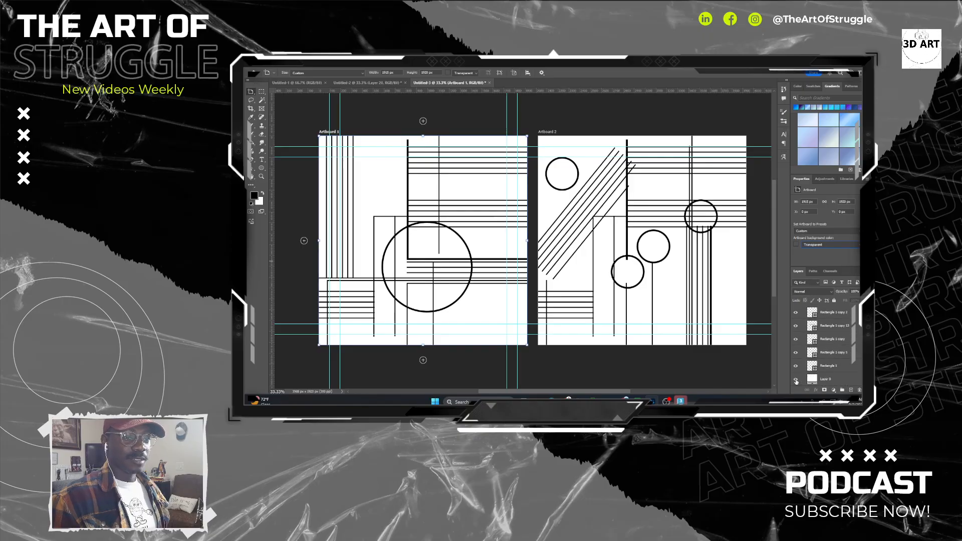
click(796, 380)
Convert all of Artboard 1's shape layers, leaving out Layer 0, into one smart object.
click(849, 353)
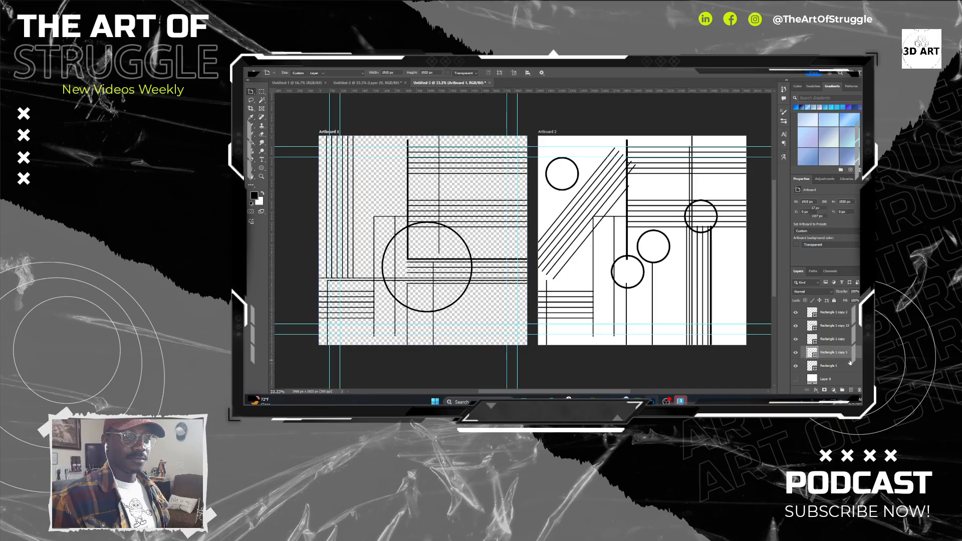
click(848, 366)
scroll(848, 354, up, 4)
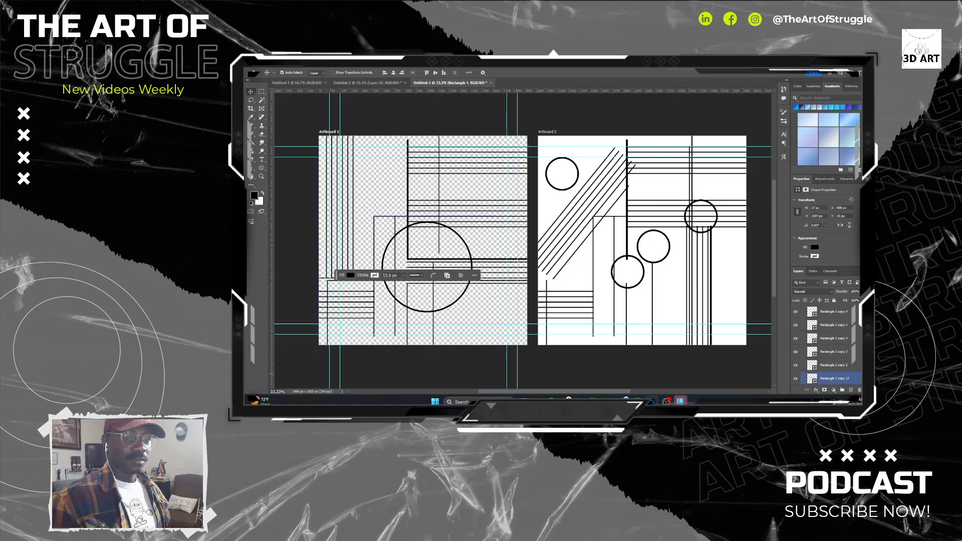
scroll(822, 346, down, 5)
scroll(848, 346, up, 1)
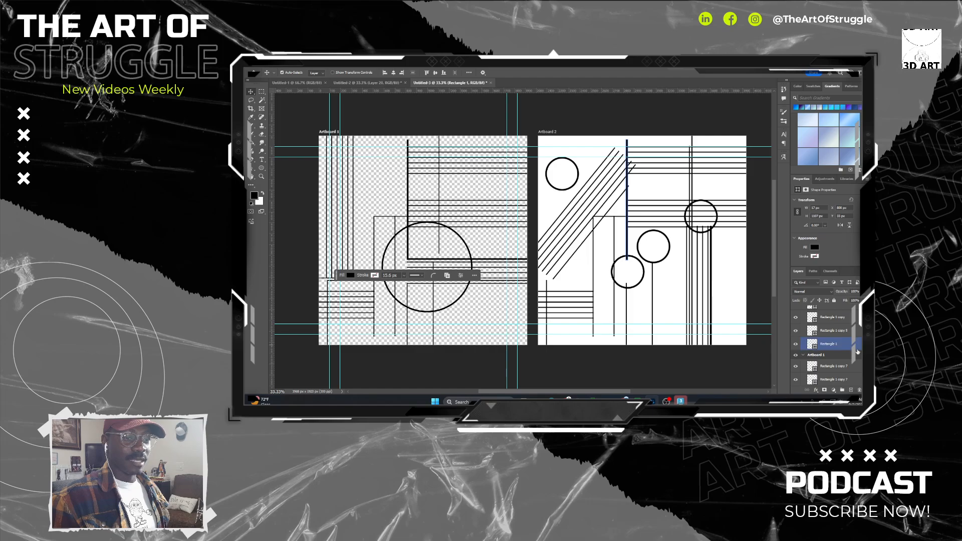
shift+click(849, 367)
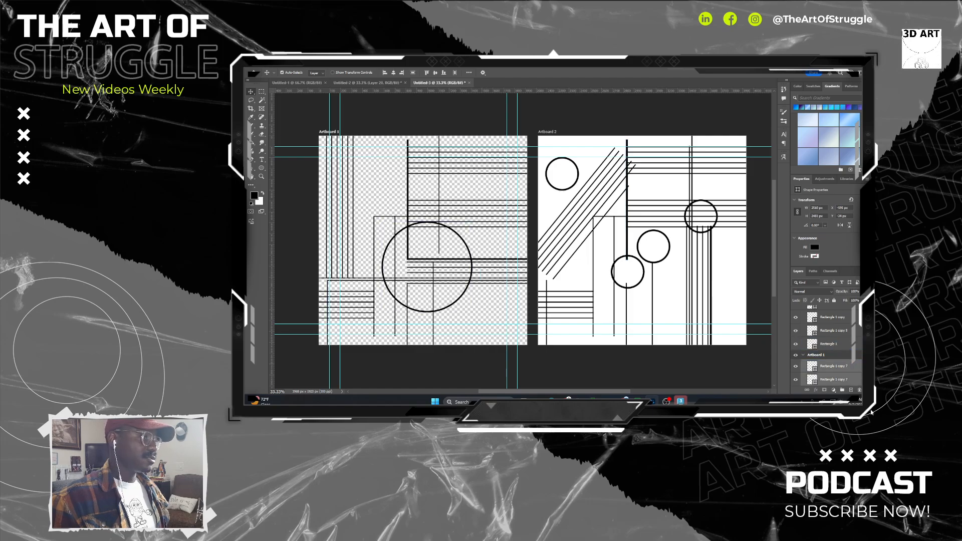
right_click(840, 373)
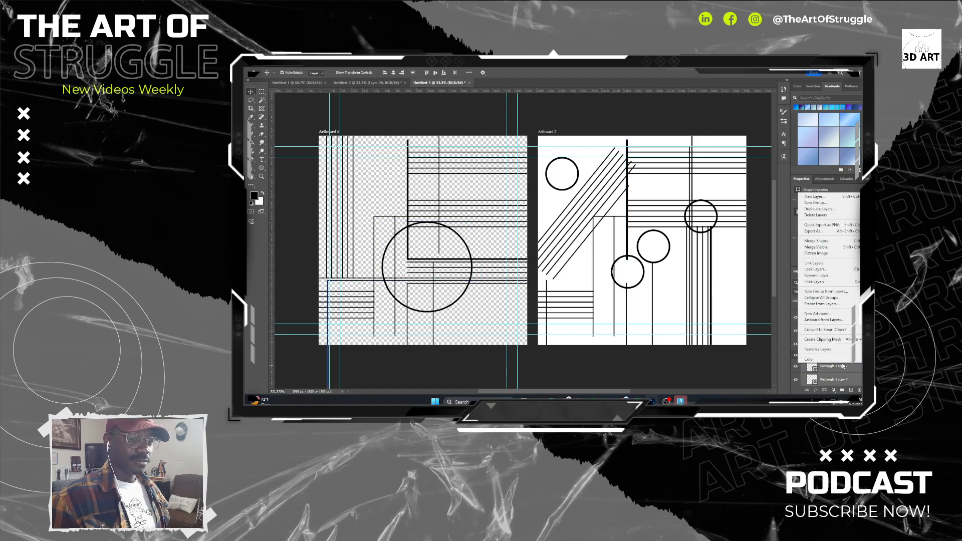
click(826, 331)
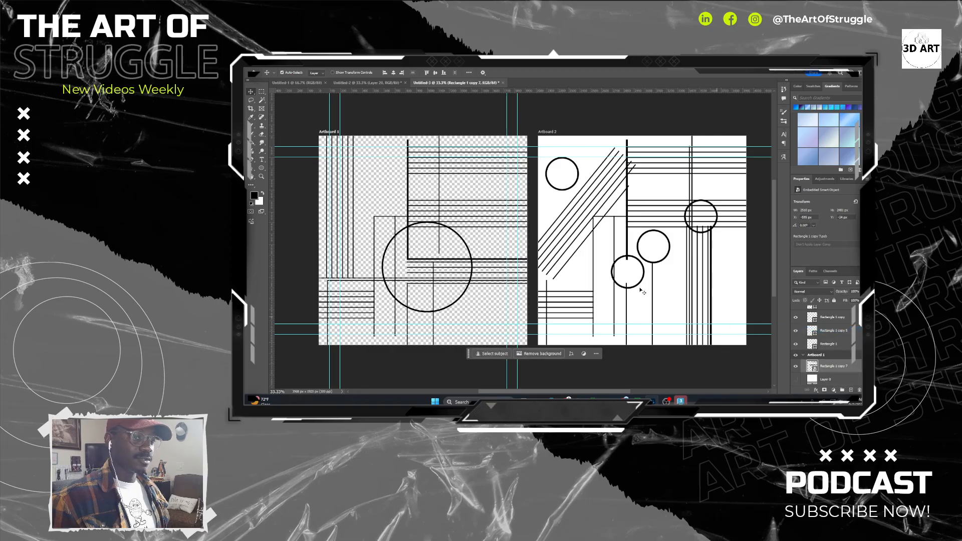
click(269, 64)
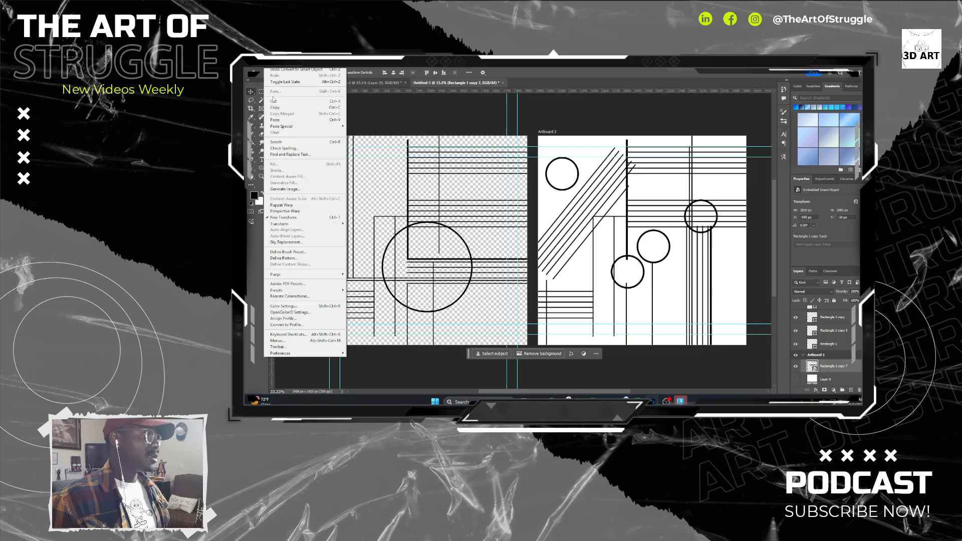
click(307, 255)
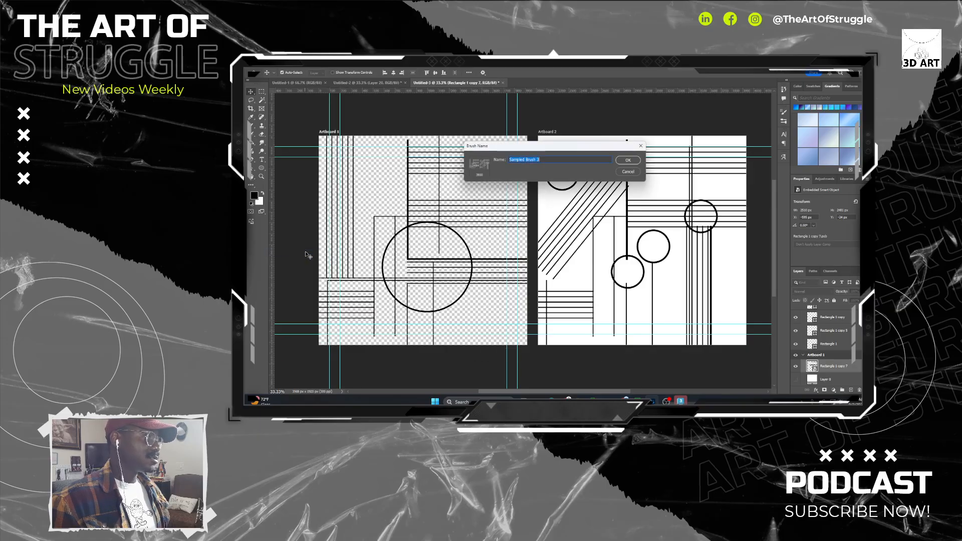
click(626, 172)
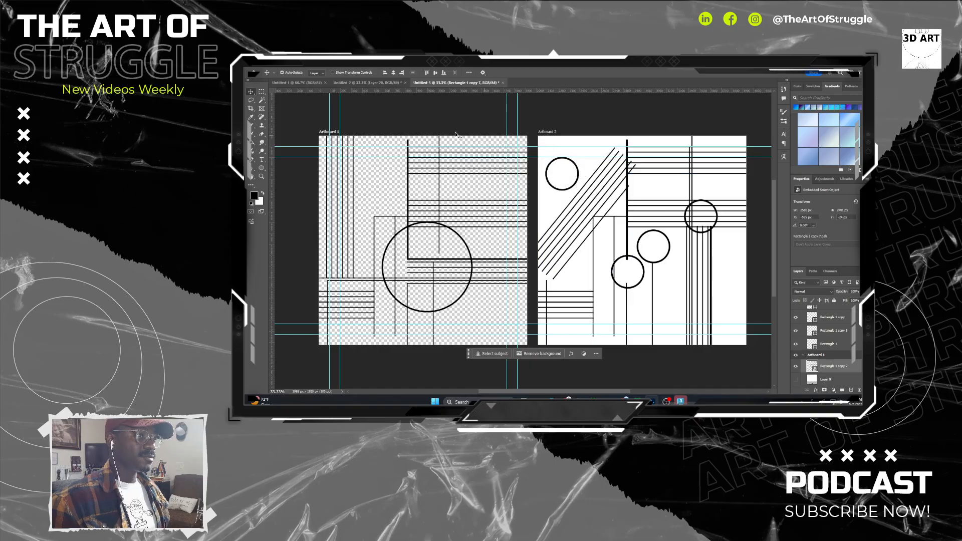
click(326, 132)
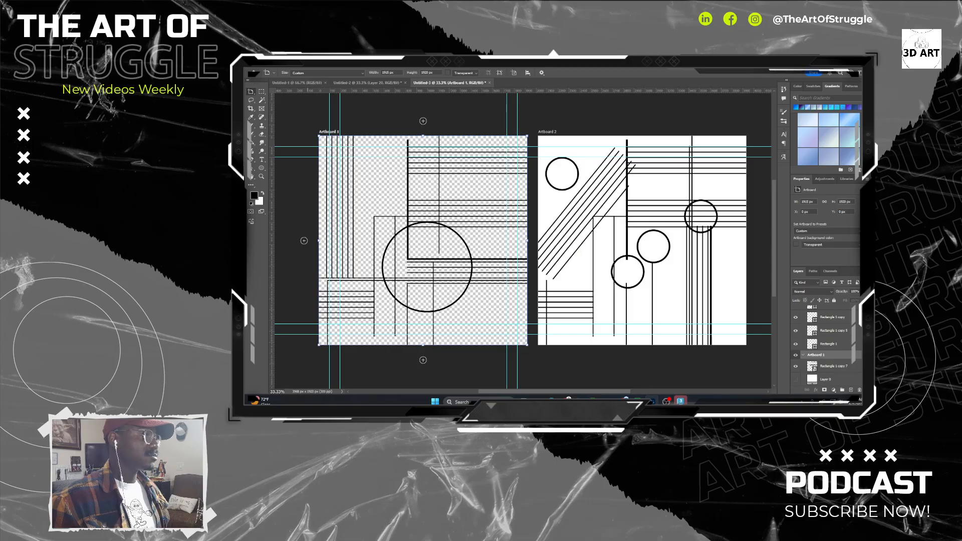
click(268, 64)
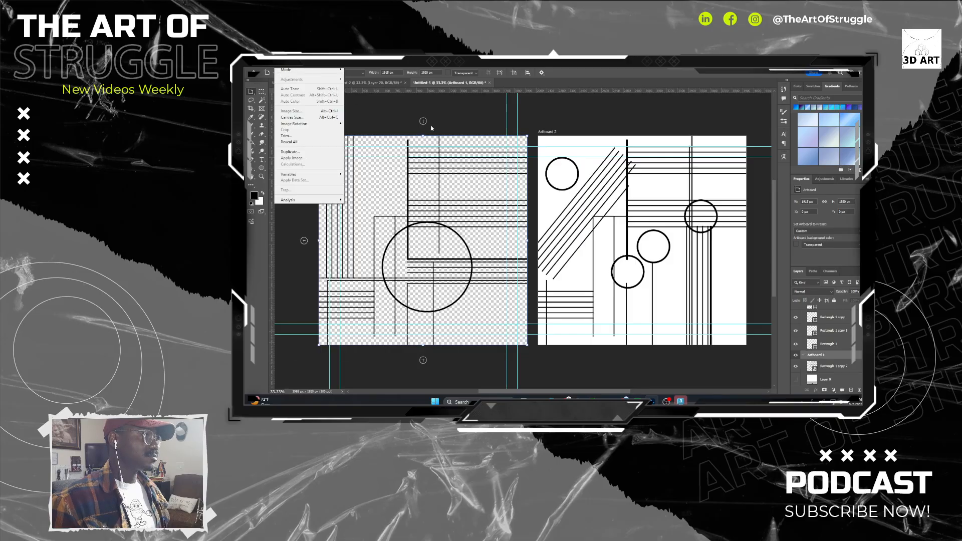
mouse_move(269, 65)
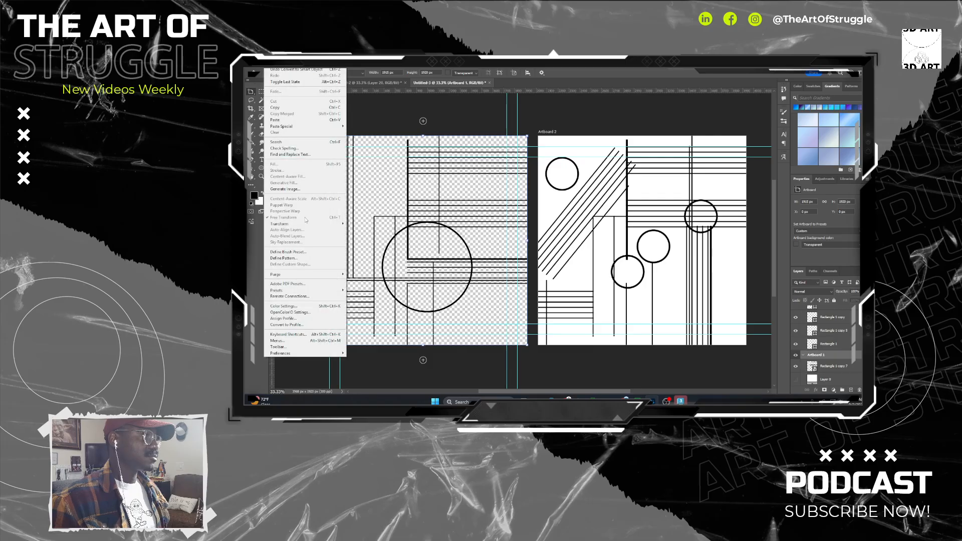
click(318, 253)
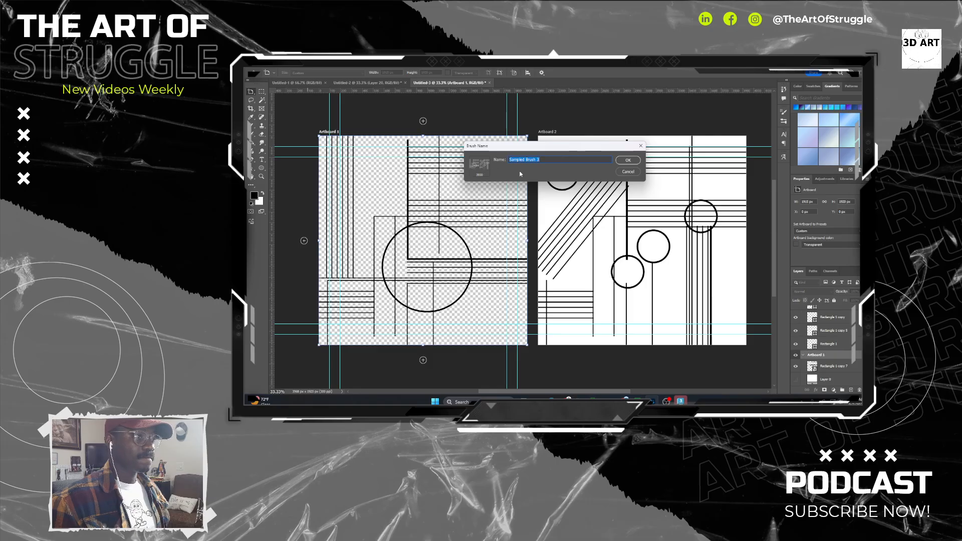
click(629, 171)
Convert all of Artboard 2's shape layers into one smart object.
click(548, 132)
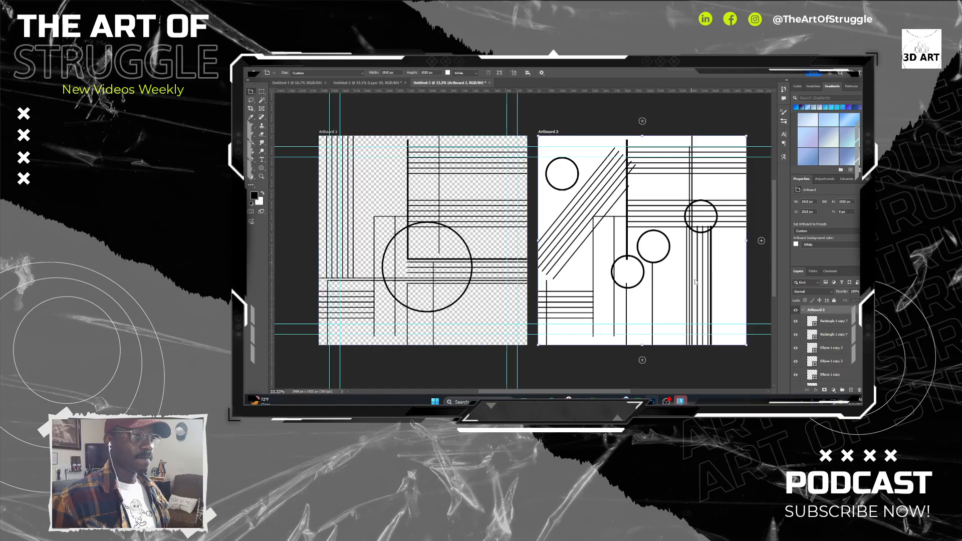
click(834, 322)
scroll(848, 332, down, 10)
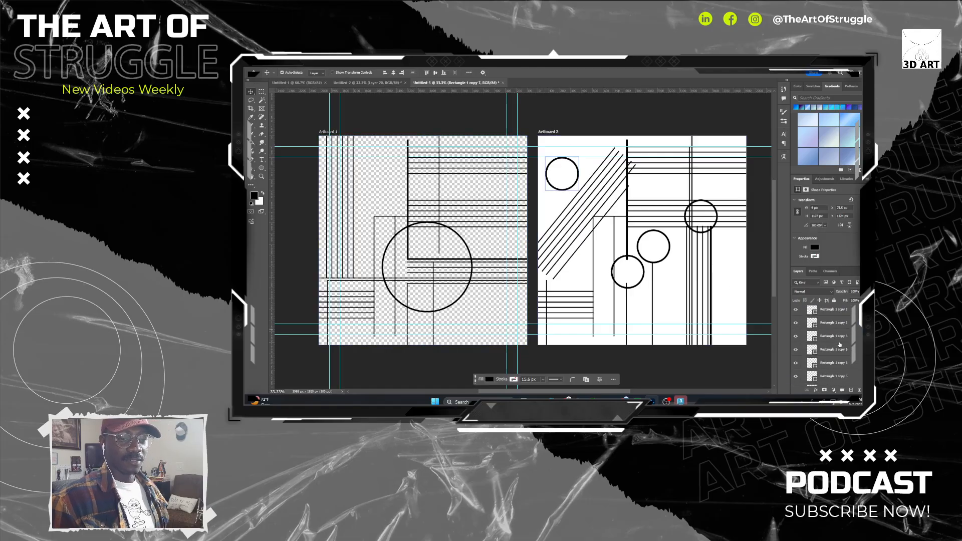
scroll(846, 339, down, 5)
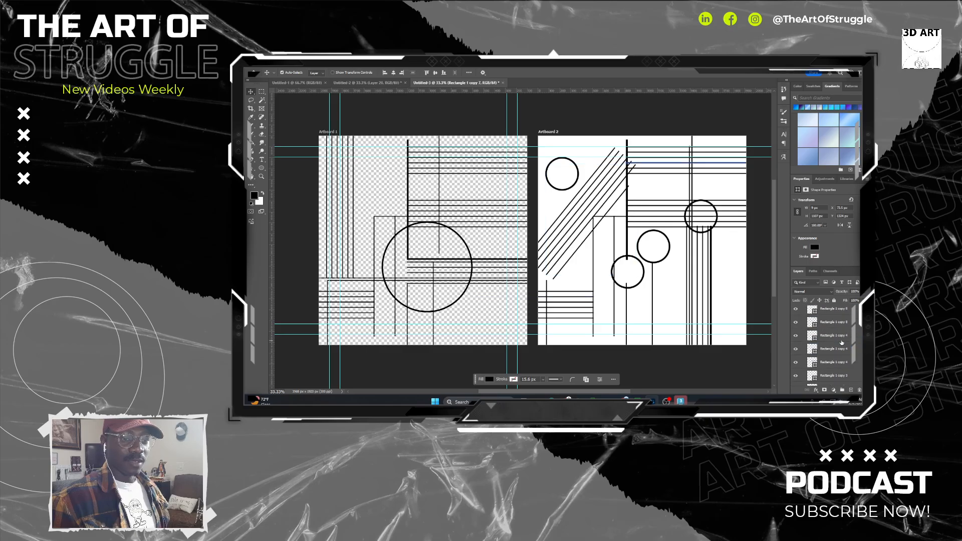
right_click(835, 364)
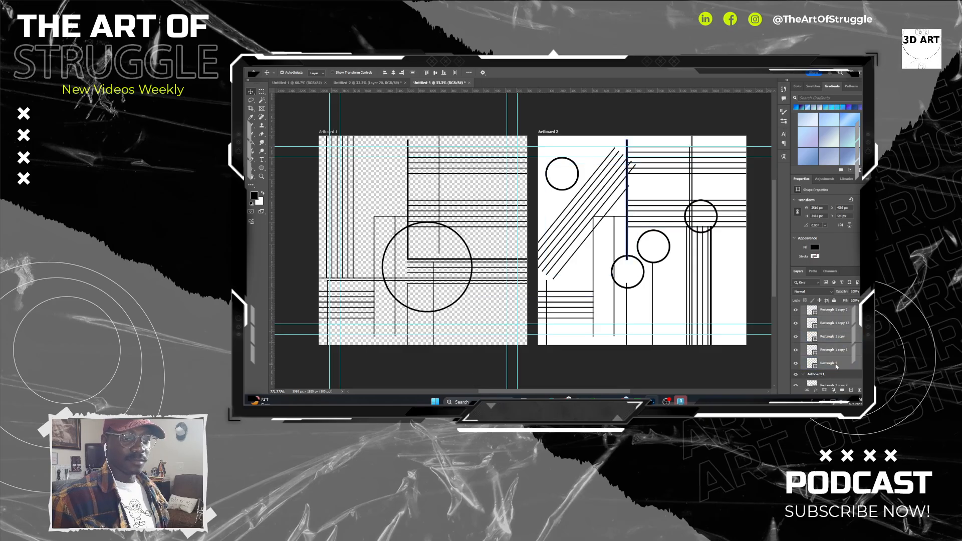
click(841, 341)
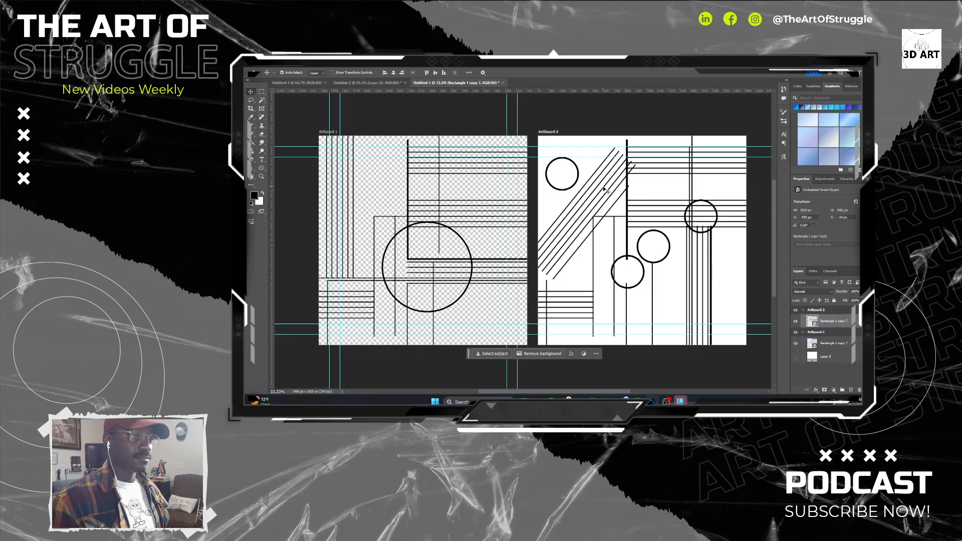
Move Artboard 2's smart object onto Artboard 1 over the existing design and hide it.
drag(605, 190, 387, 188)
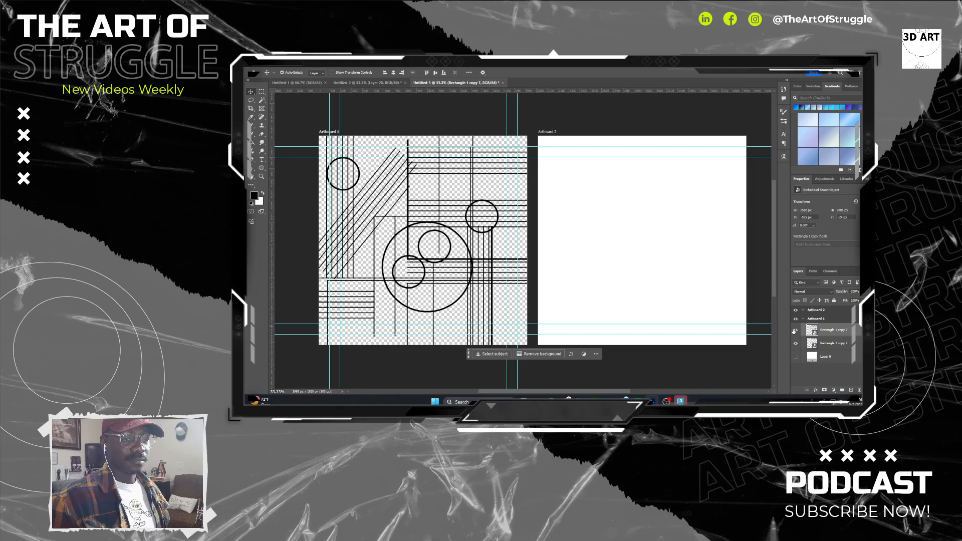
click(796, 330)
click(835, 344)
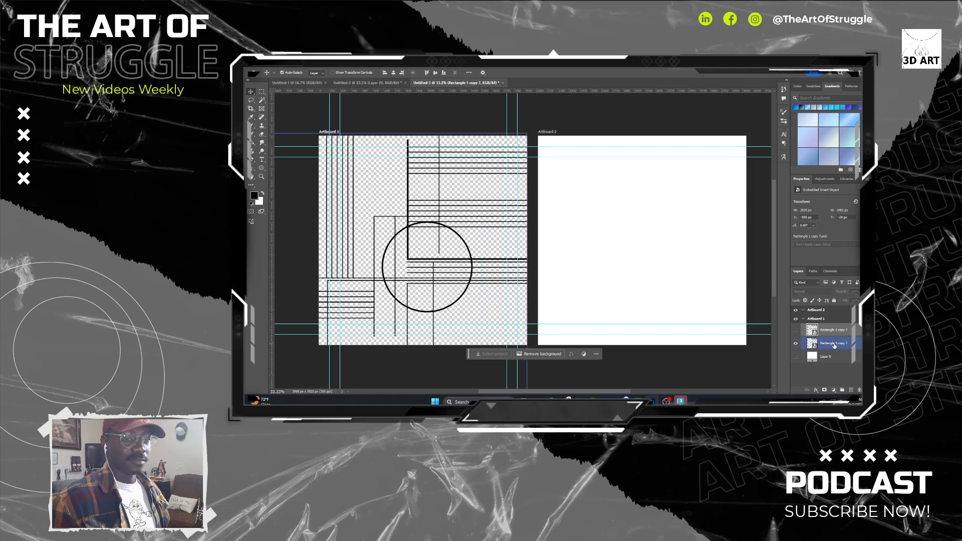
Delete the emptied Artboard 2.
click(549, 133)
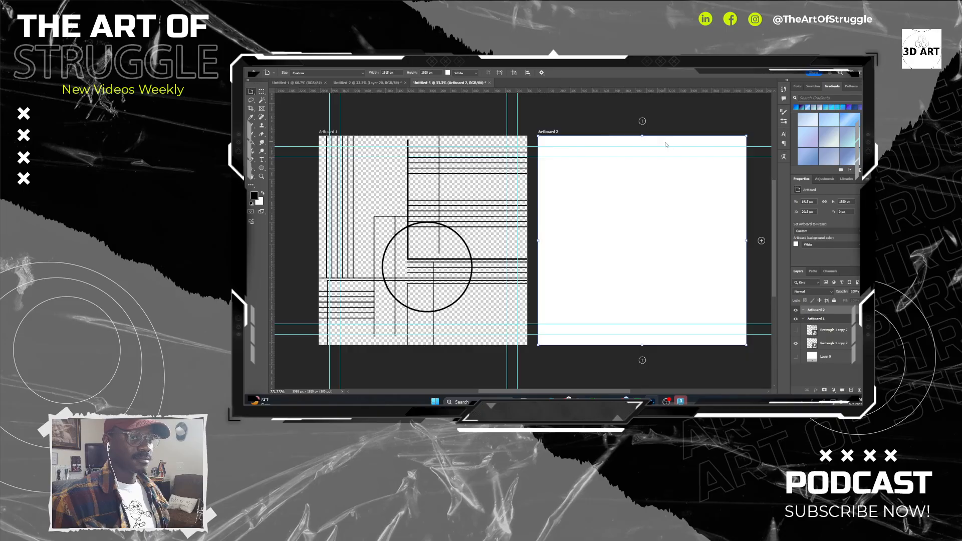
key(Delete)
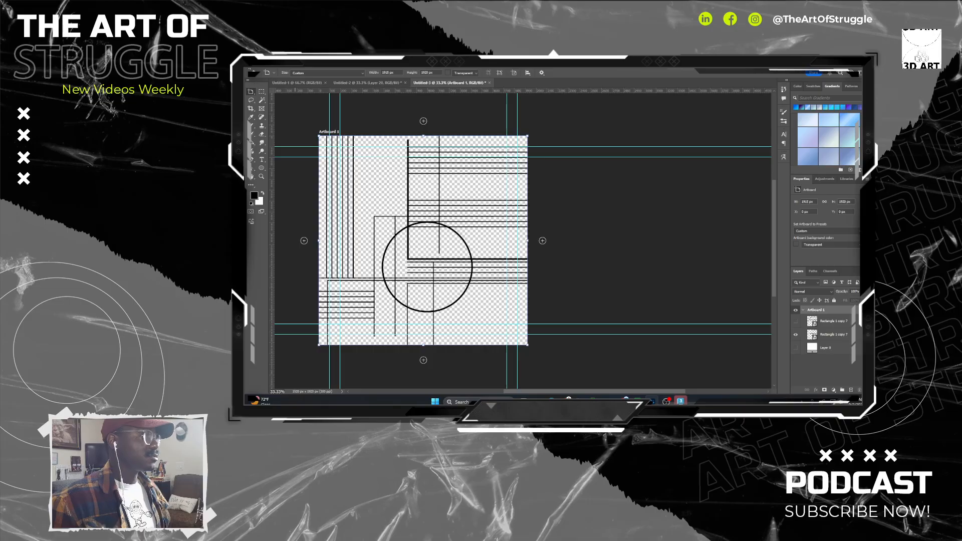
Define the visible large-circle design on Artboard 1 as a brush preset named "panel 1".
click(268, 63)
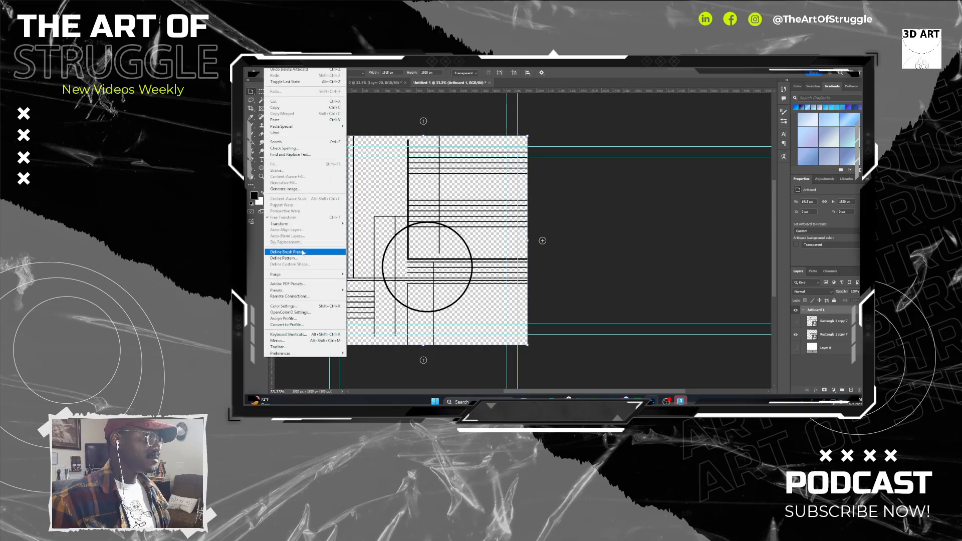
click(302, 254)
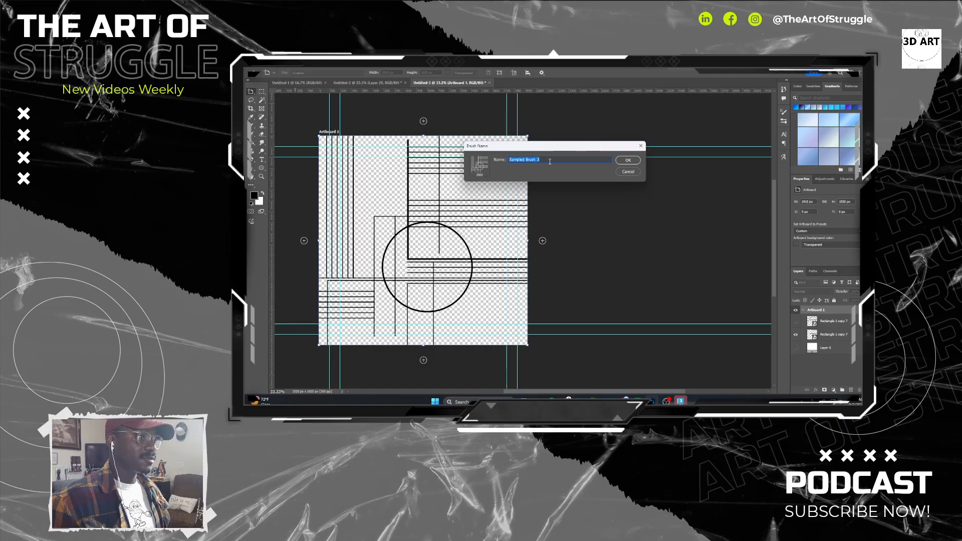
text(panel 1)
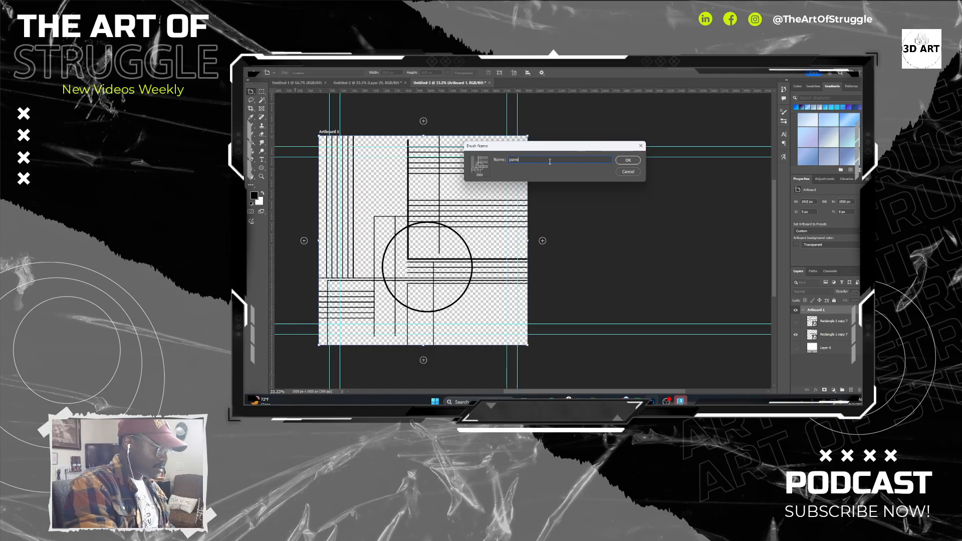
key(ctrl+a)
click(621, 161)
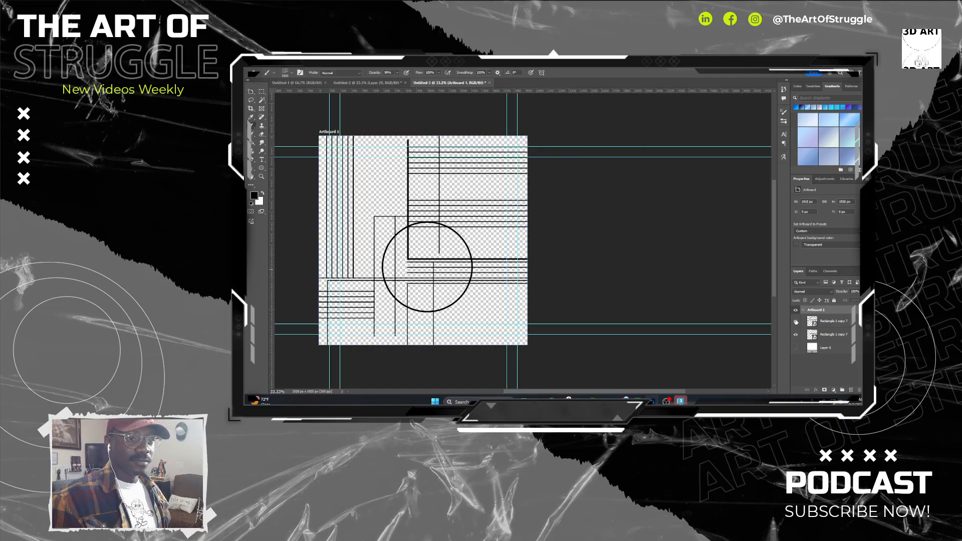
Show only the design with the four small circles and define it as a brush preset named "panel 2".
click(796, 321)
click(796, 335)
click(830, 321)
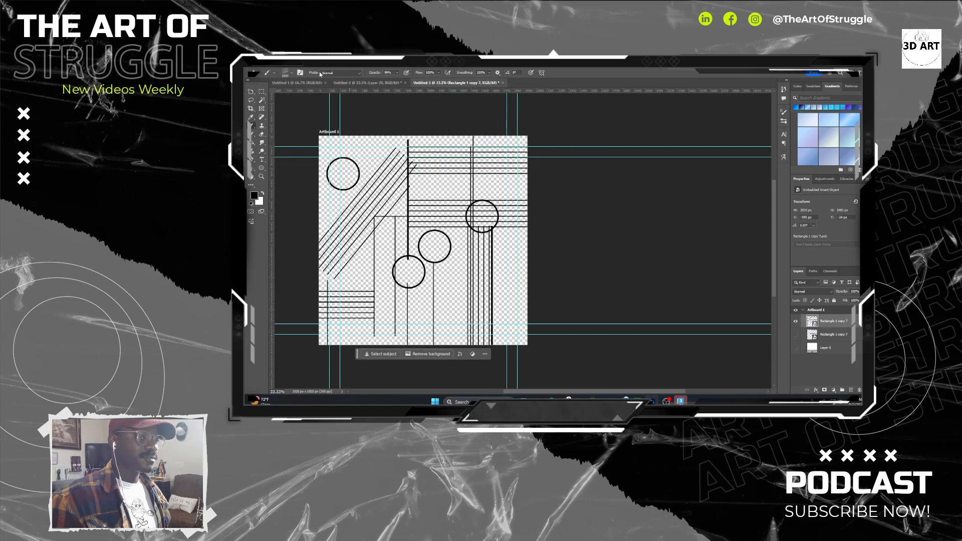
click(269, 64)
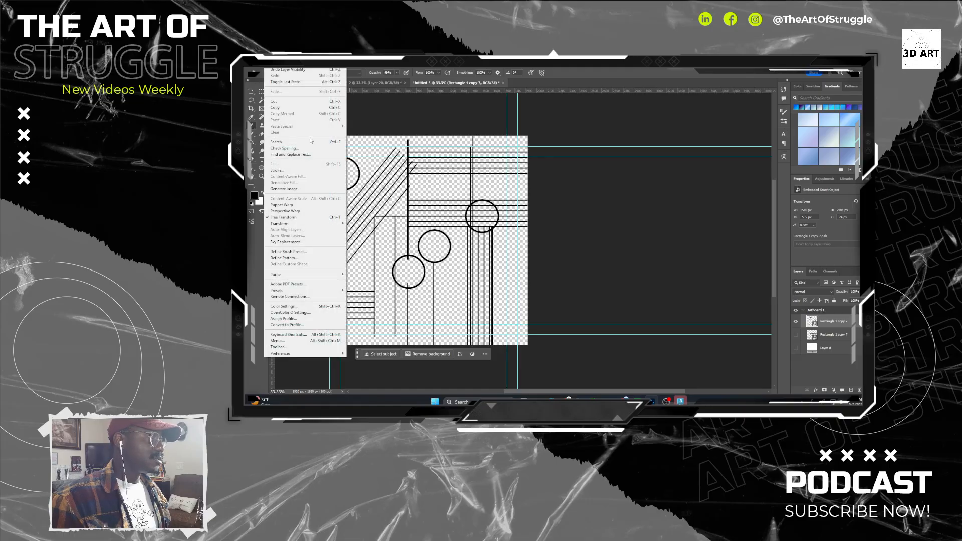
click(311, 254)
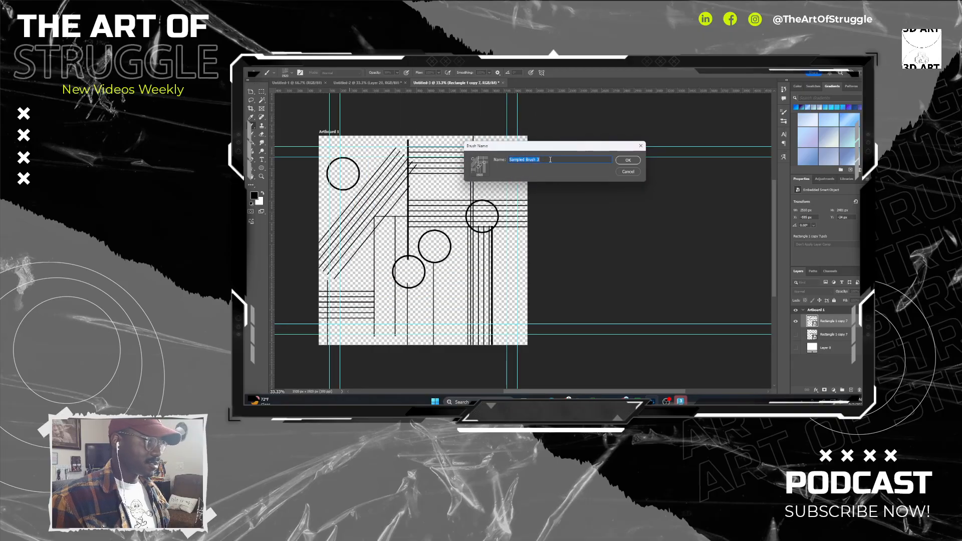
text(panel 1)
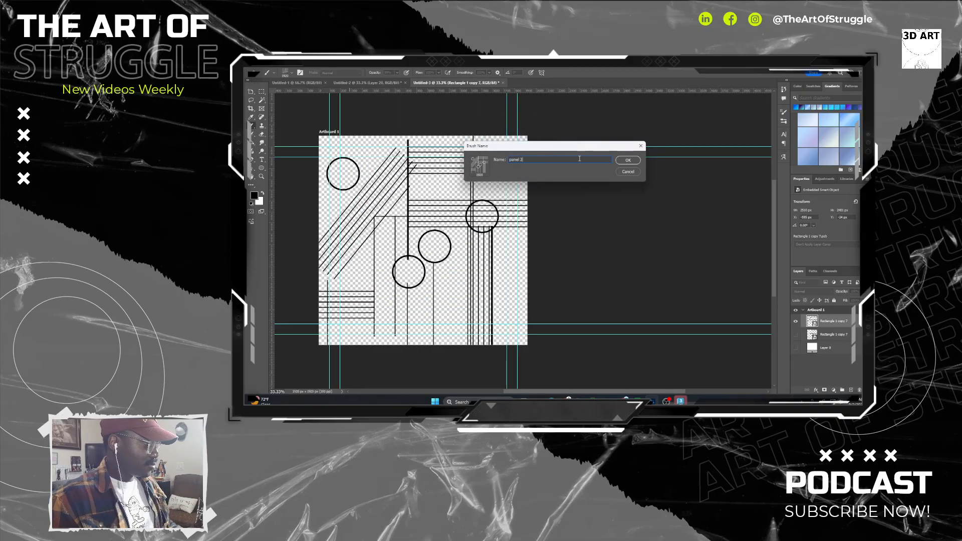
click(636, 162)
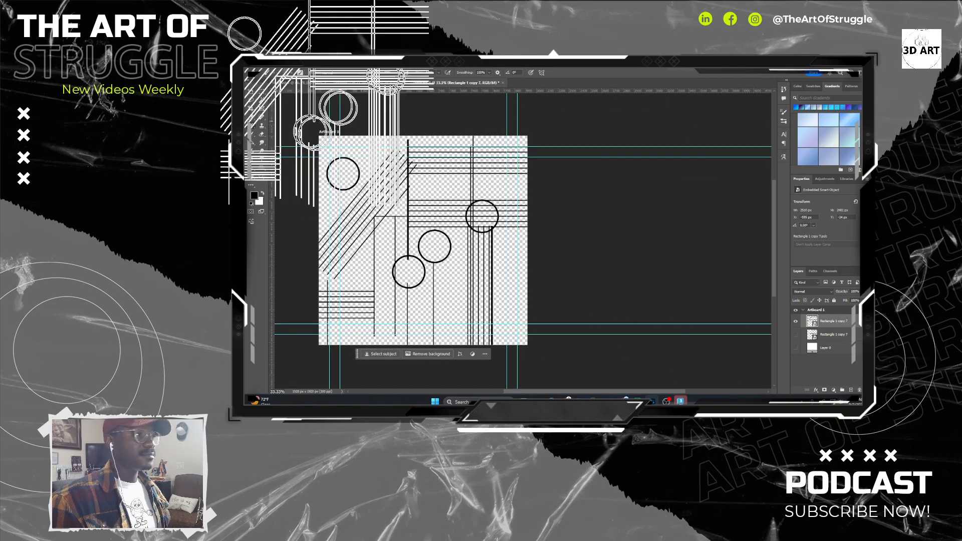
Switch to the Untitled-2 spaceship document and make white the foreground color for the brush.
click(359, 85)
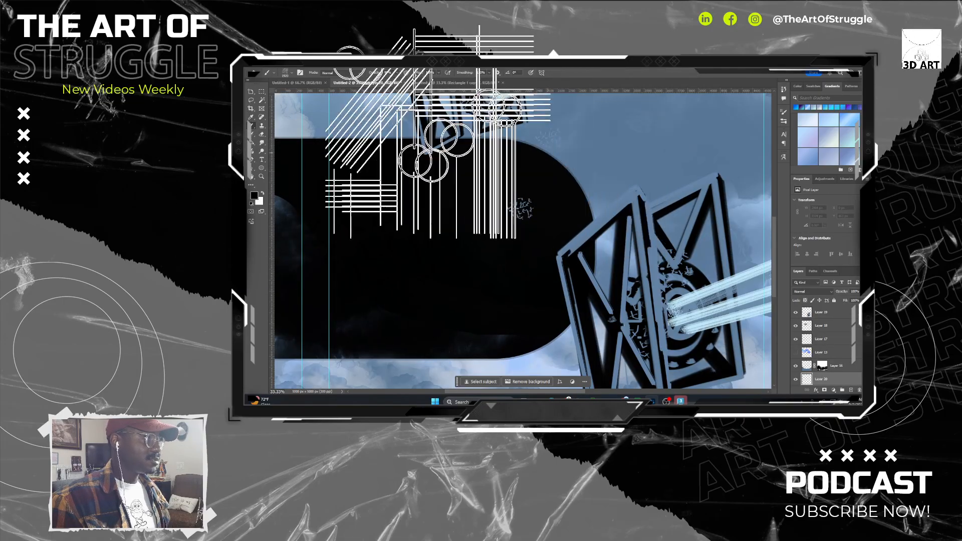
click(262, 193)
click(428, 234)
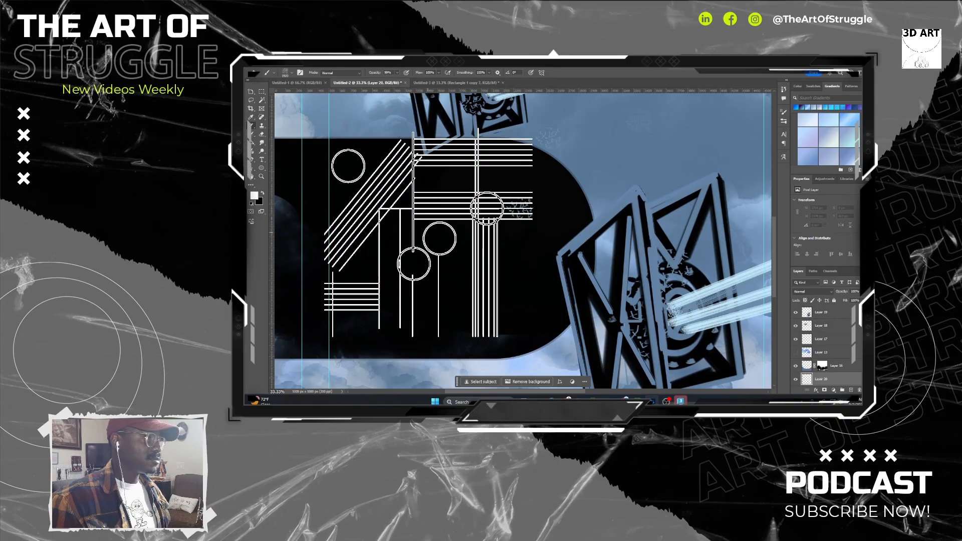
Reduce the panel brush to roughly a quarter of its size for painting on Layer 20.
scroll(825, 346, down, 3)
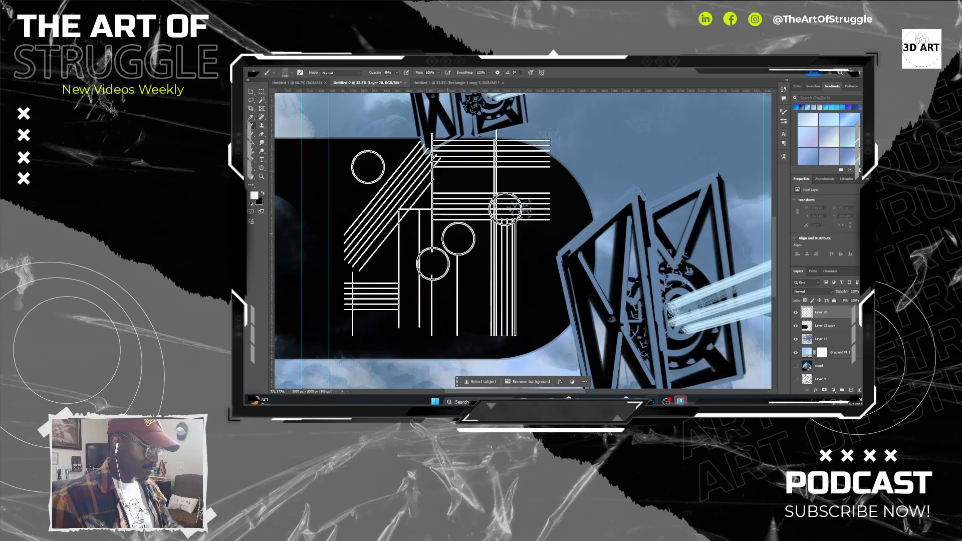
key(bracketleft)
key(bracketleft)
key(bracketleft)
key(bracketleft)
key(bracketleft)
key(bracketleft)
key(bracketleft)
key(bracketleft)
key(bracketleft)
key(bracketleft)
key(bracketleft)
key(bracketleft)
key(bracketleft)
key(bracketleft)
key(bracketleft)
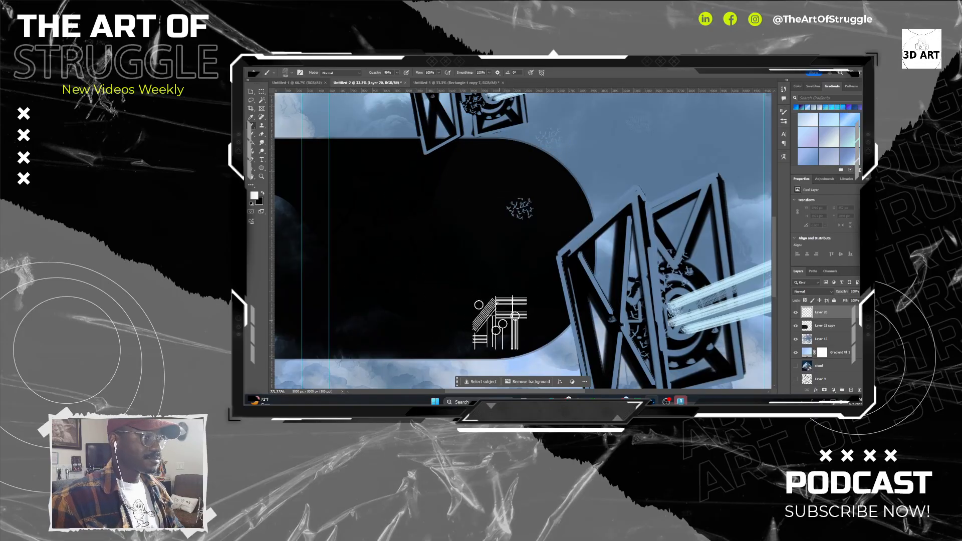